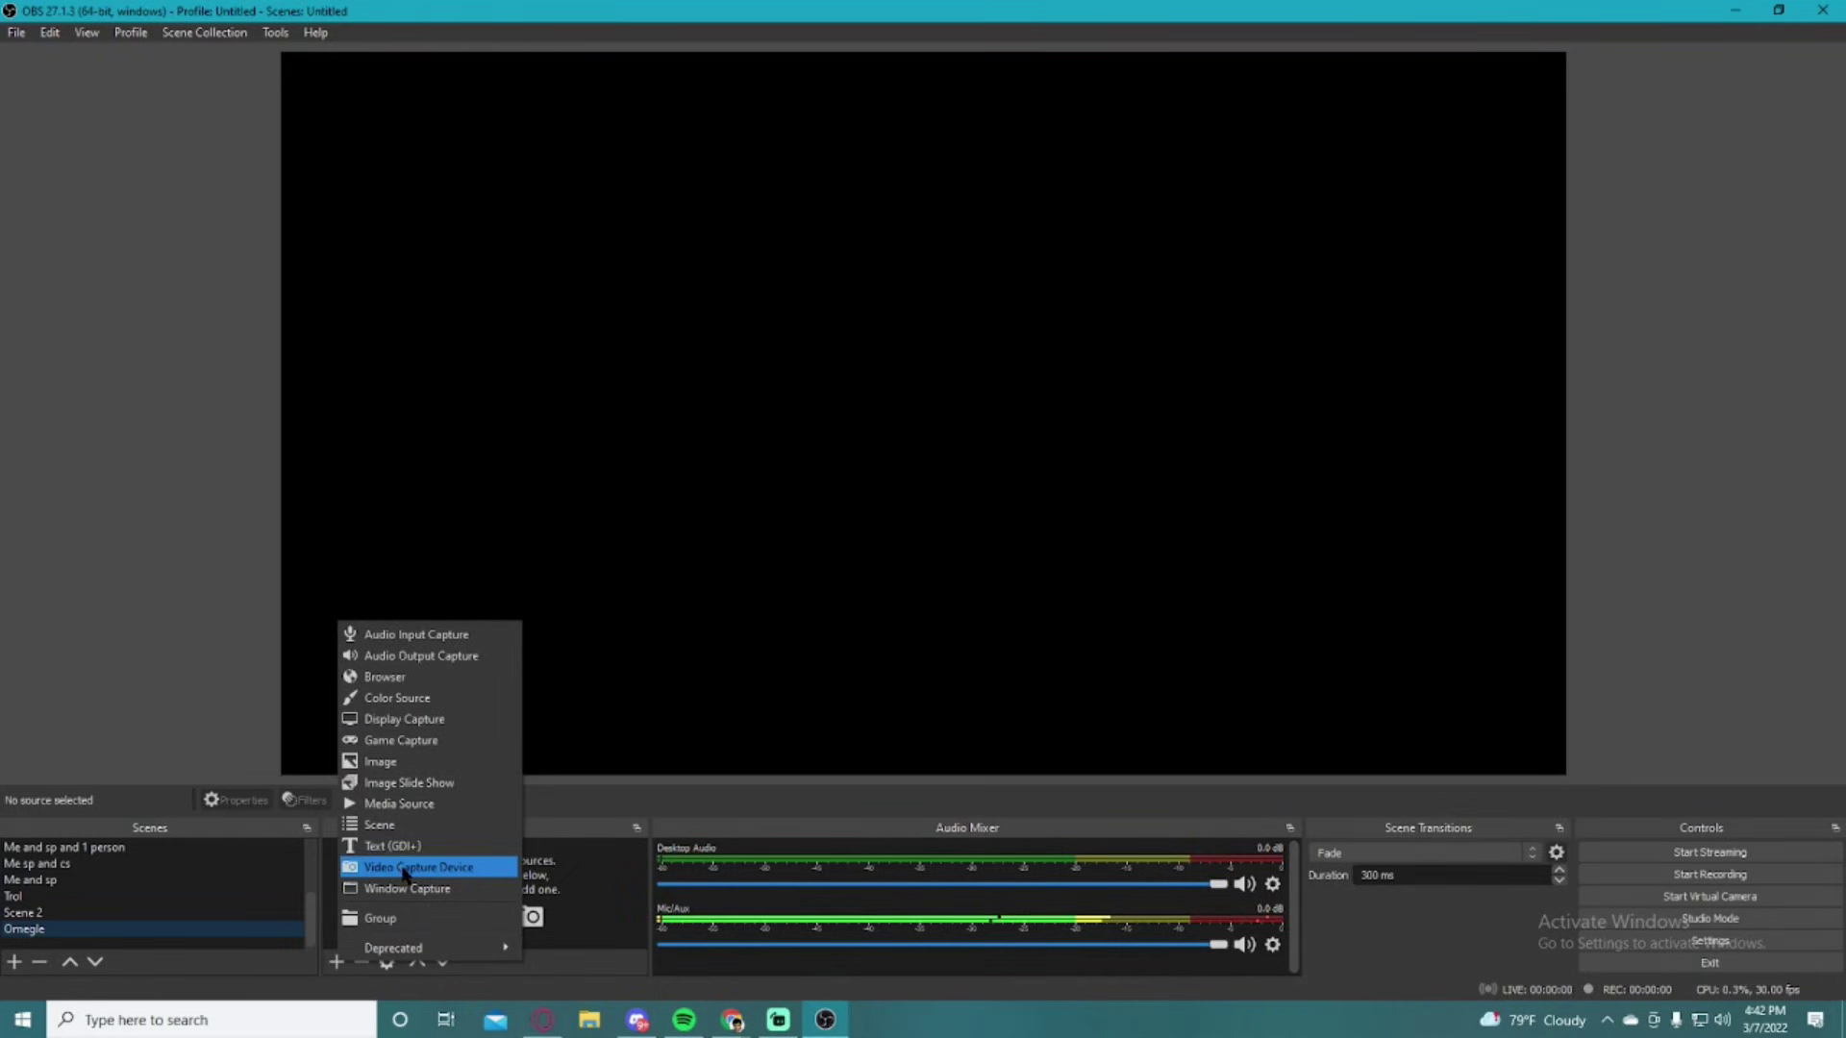
Step: Add the existing 'Video Capture Device' source to the Omegle scene's Sources list
left_click(405, 867)
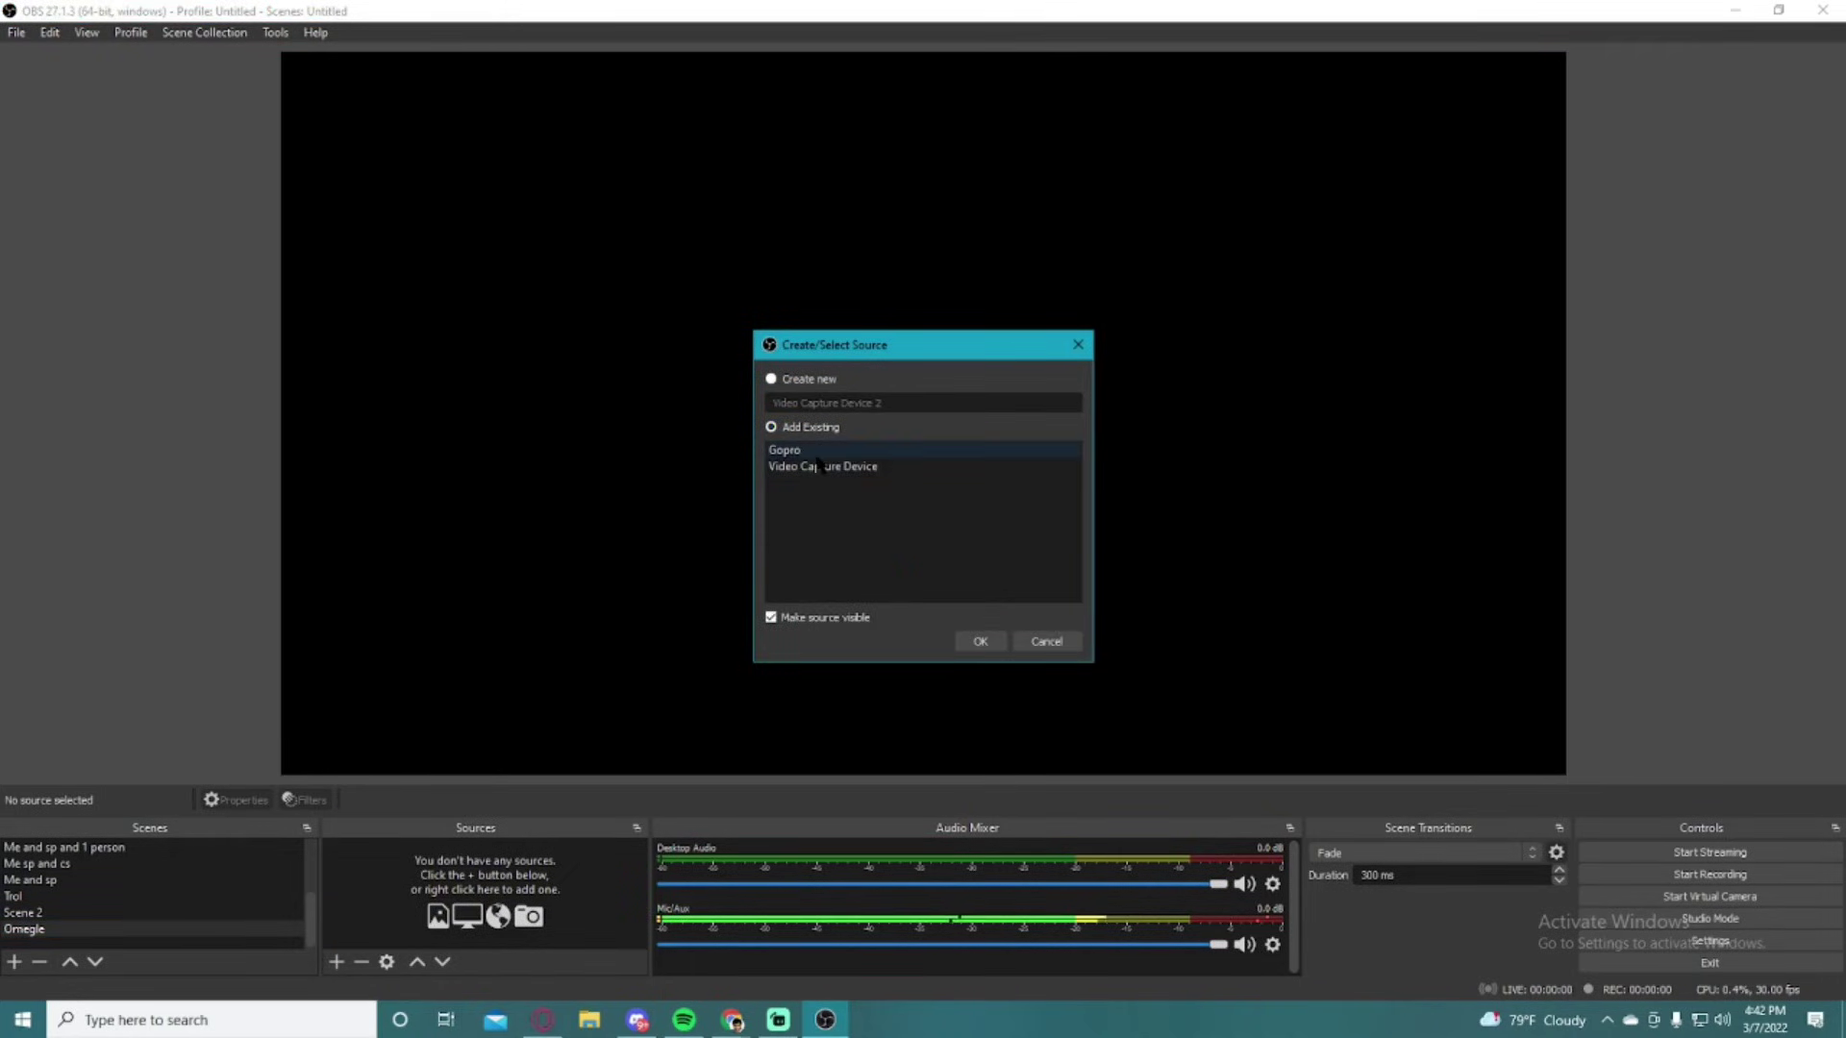
left_click(979, 644)
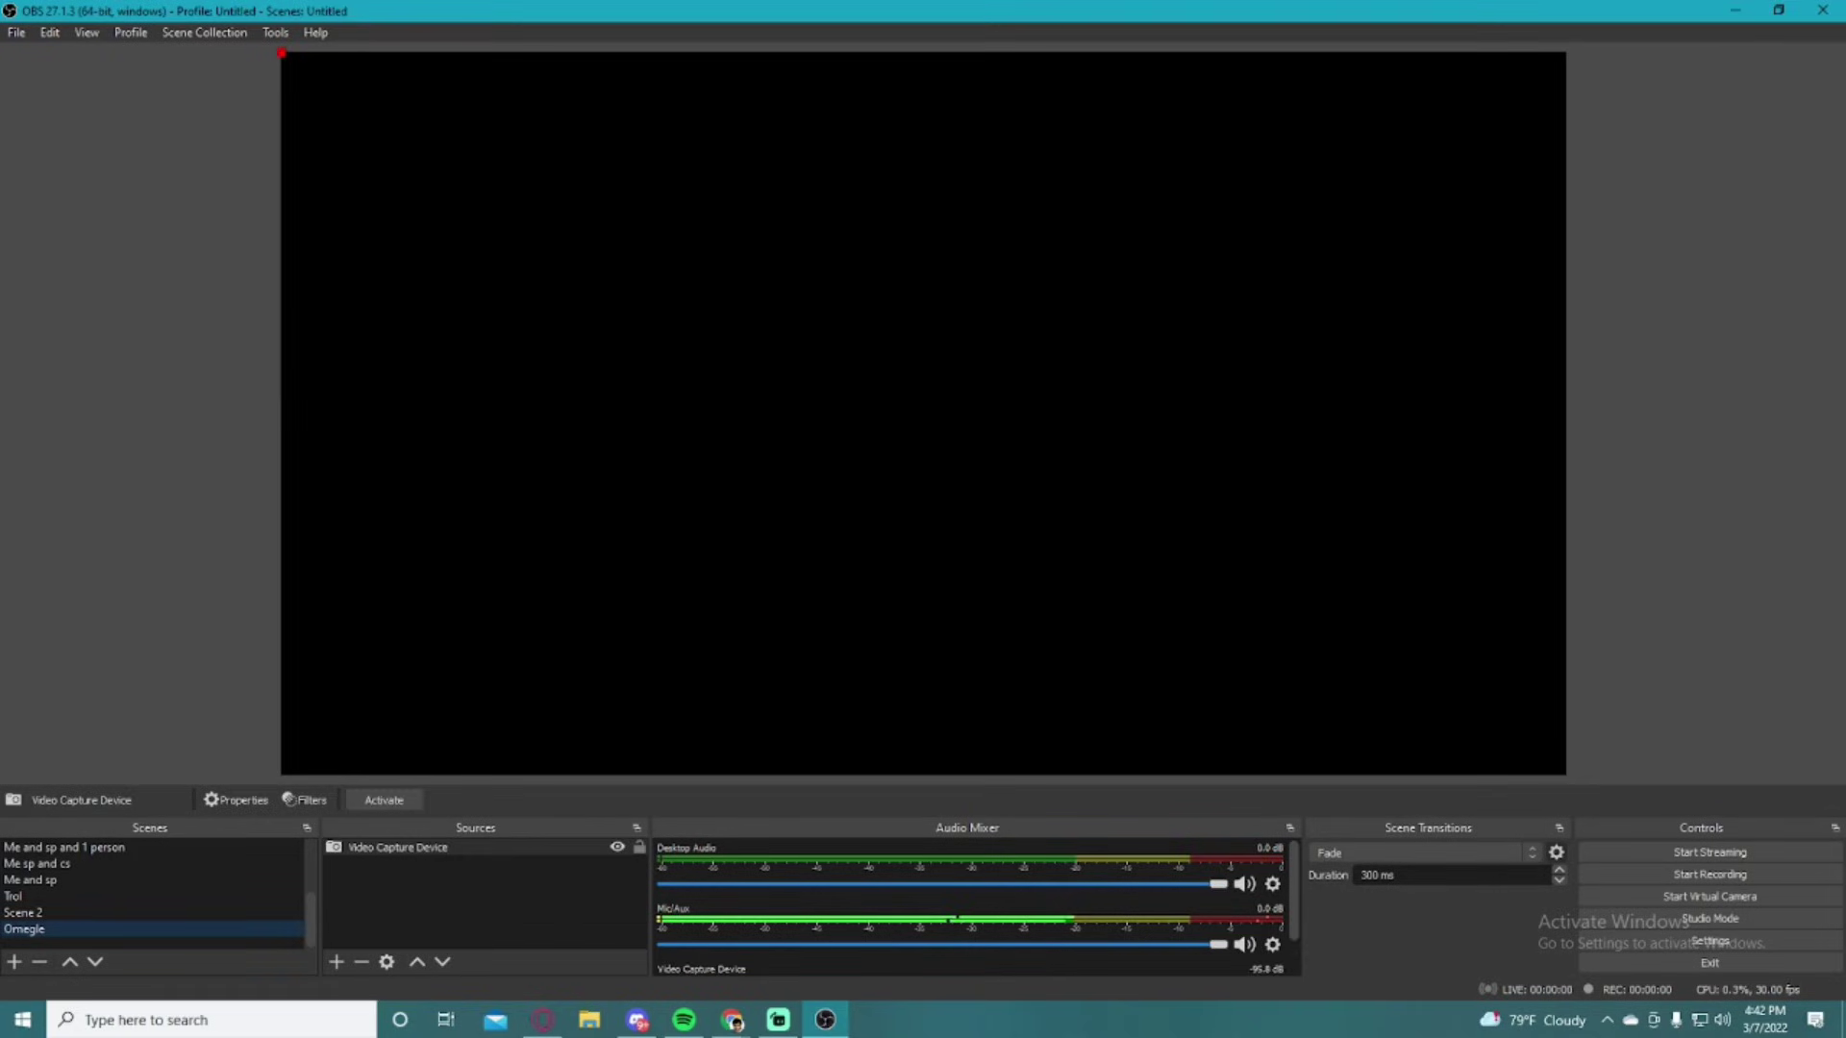
left_click(337, 961)
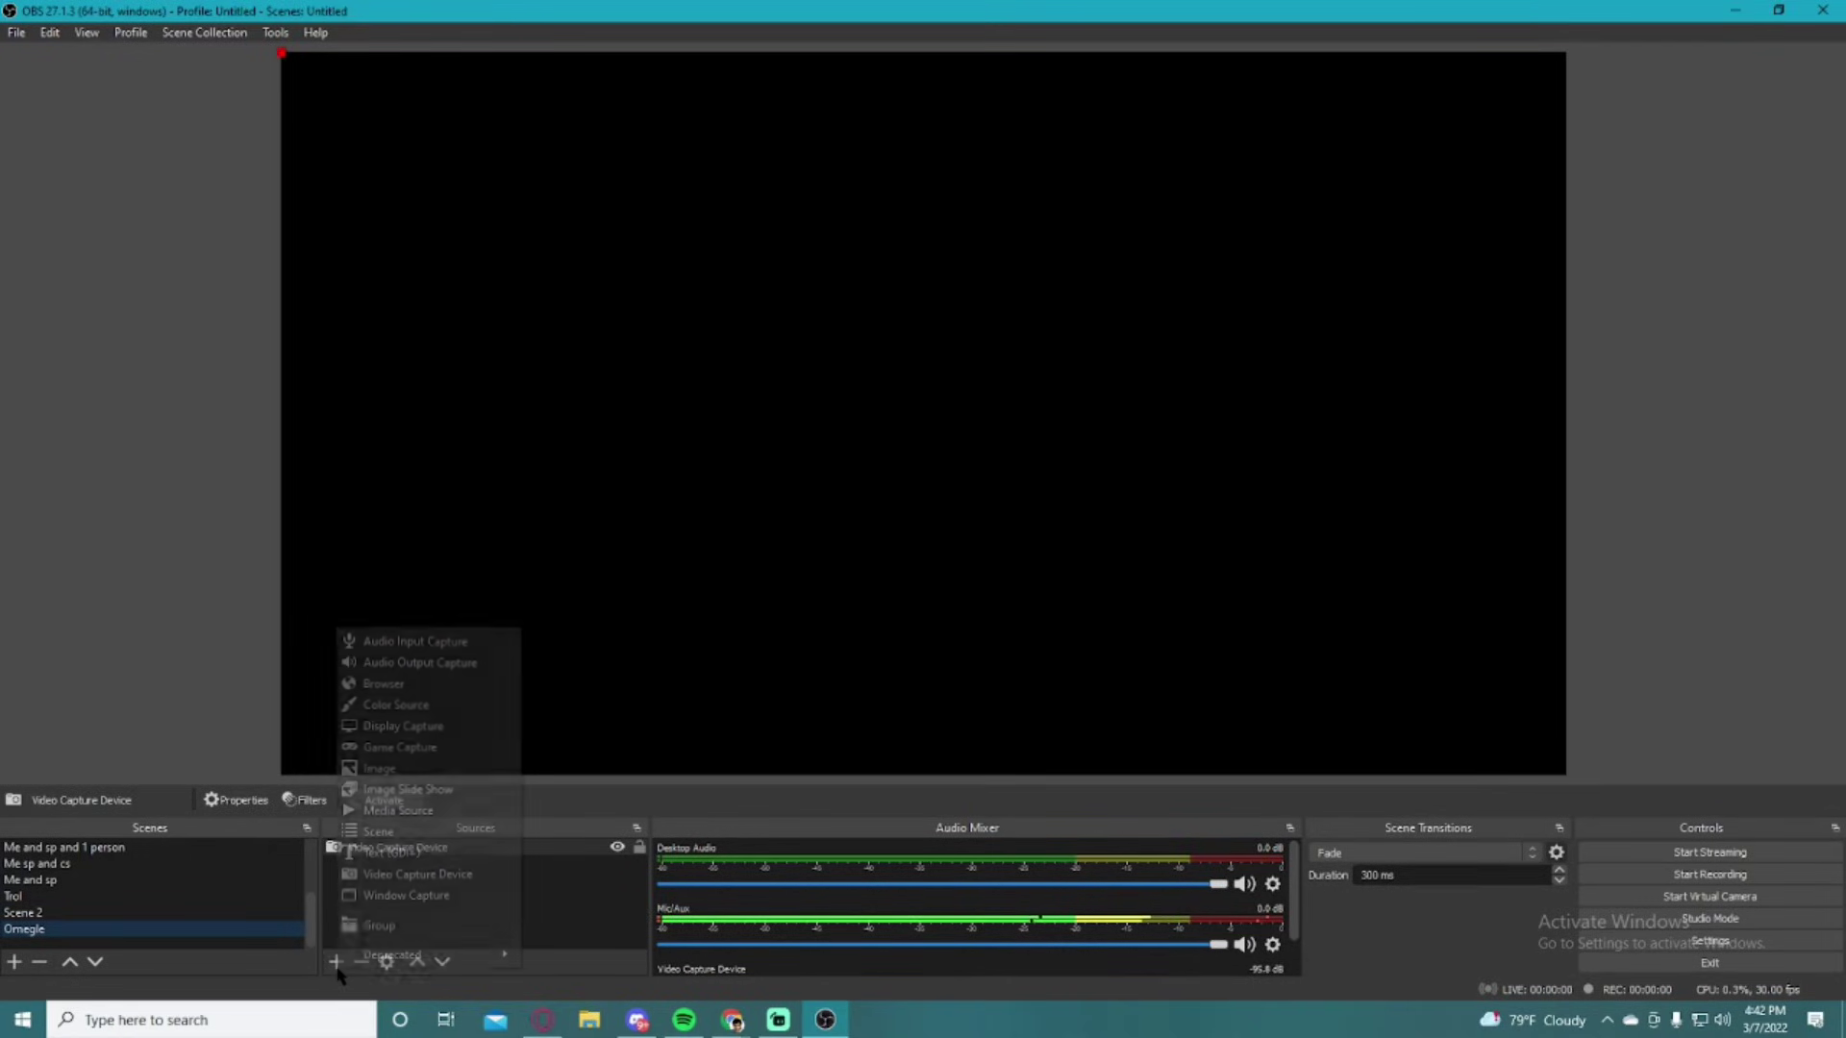
left_click(538, 896)
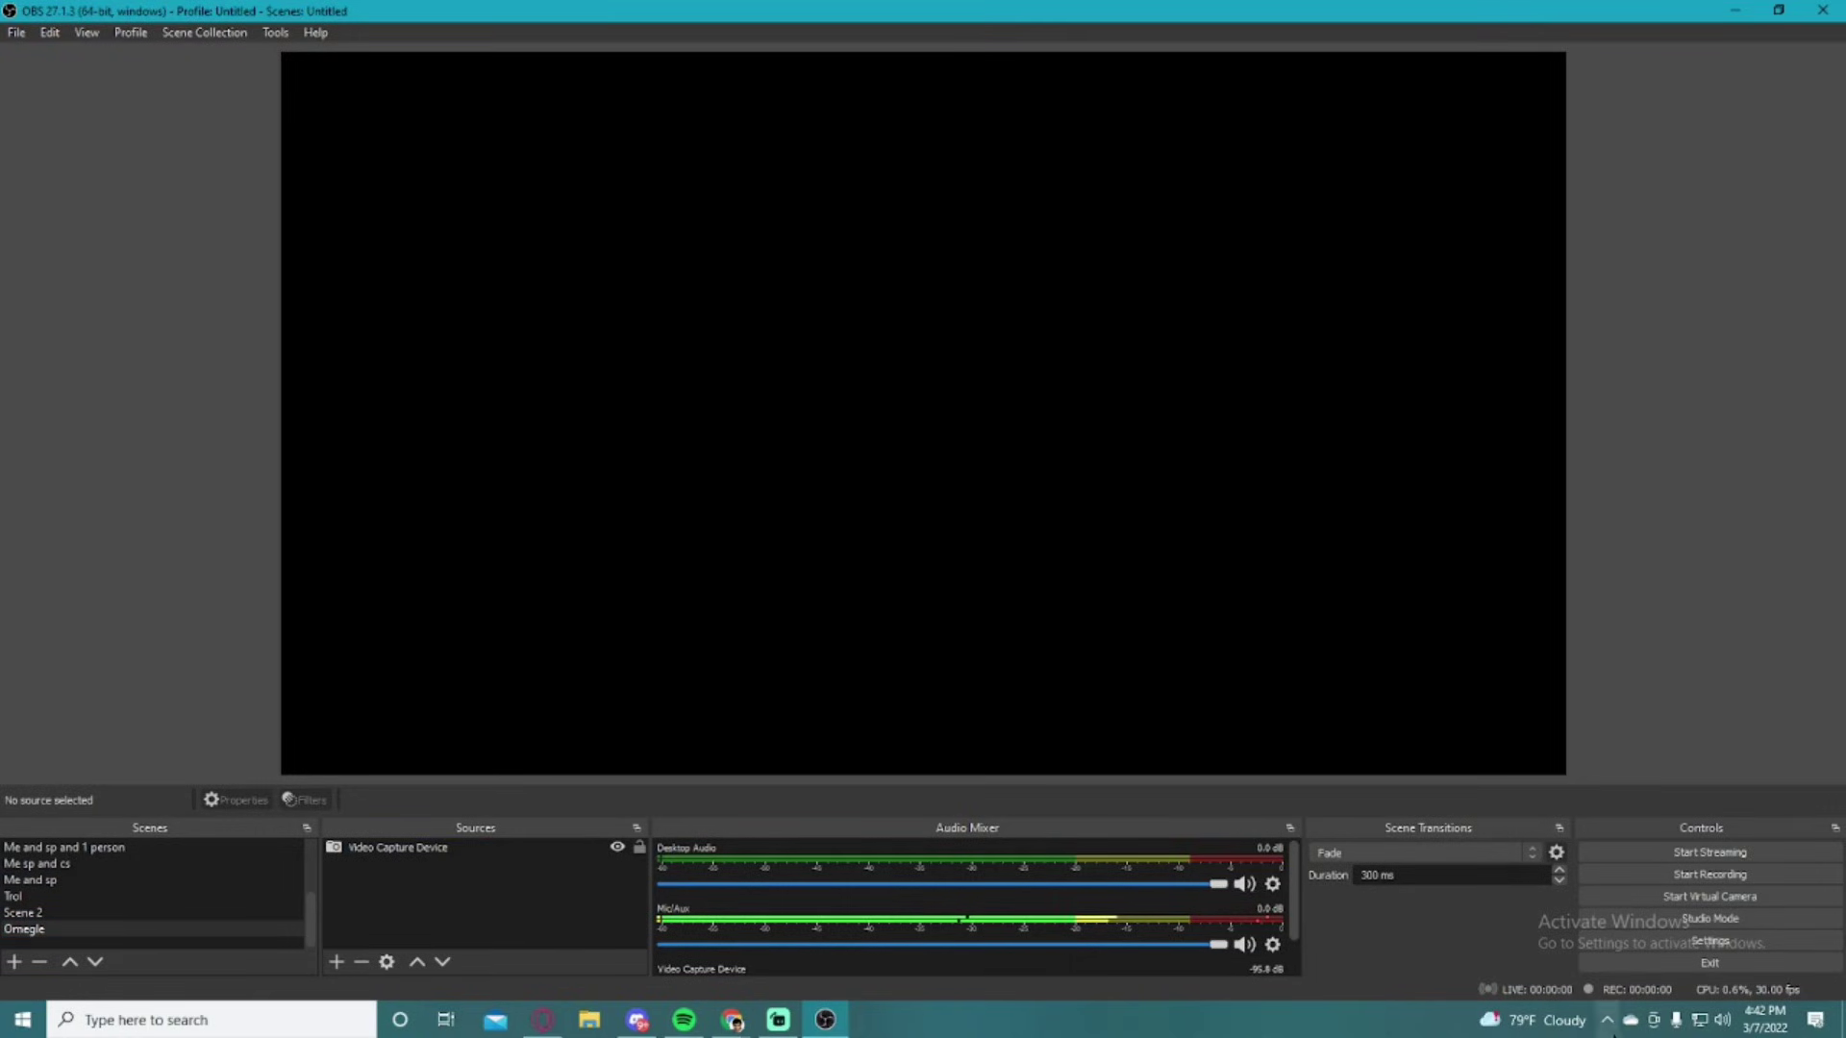
Step: Activate the Video Capture Device so the webcam shows live, then select the transition Duration value
double_click(393, 848)
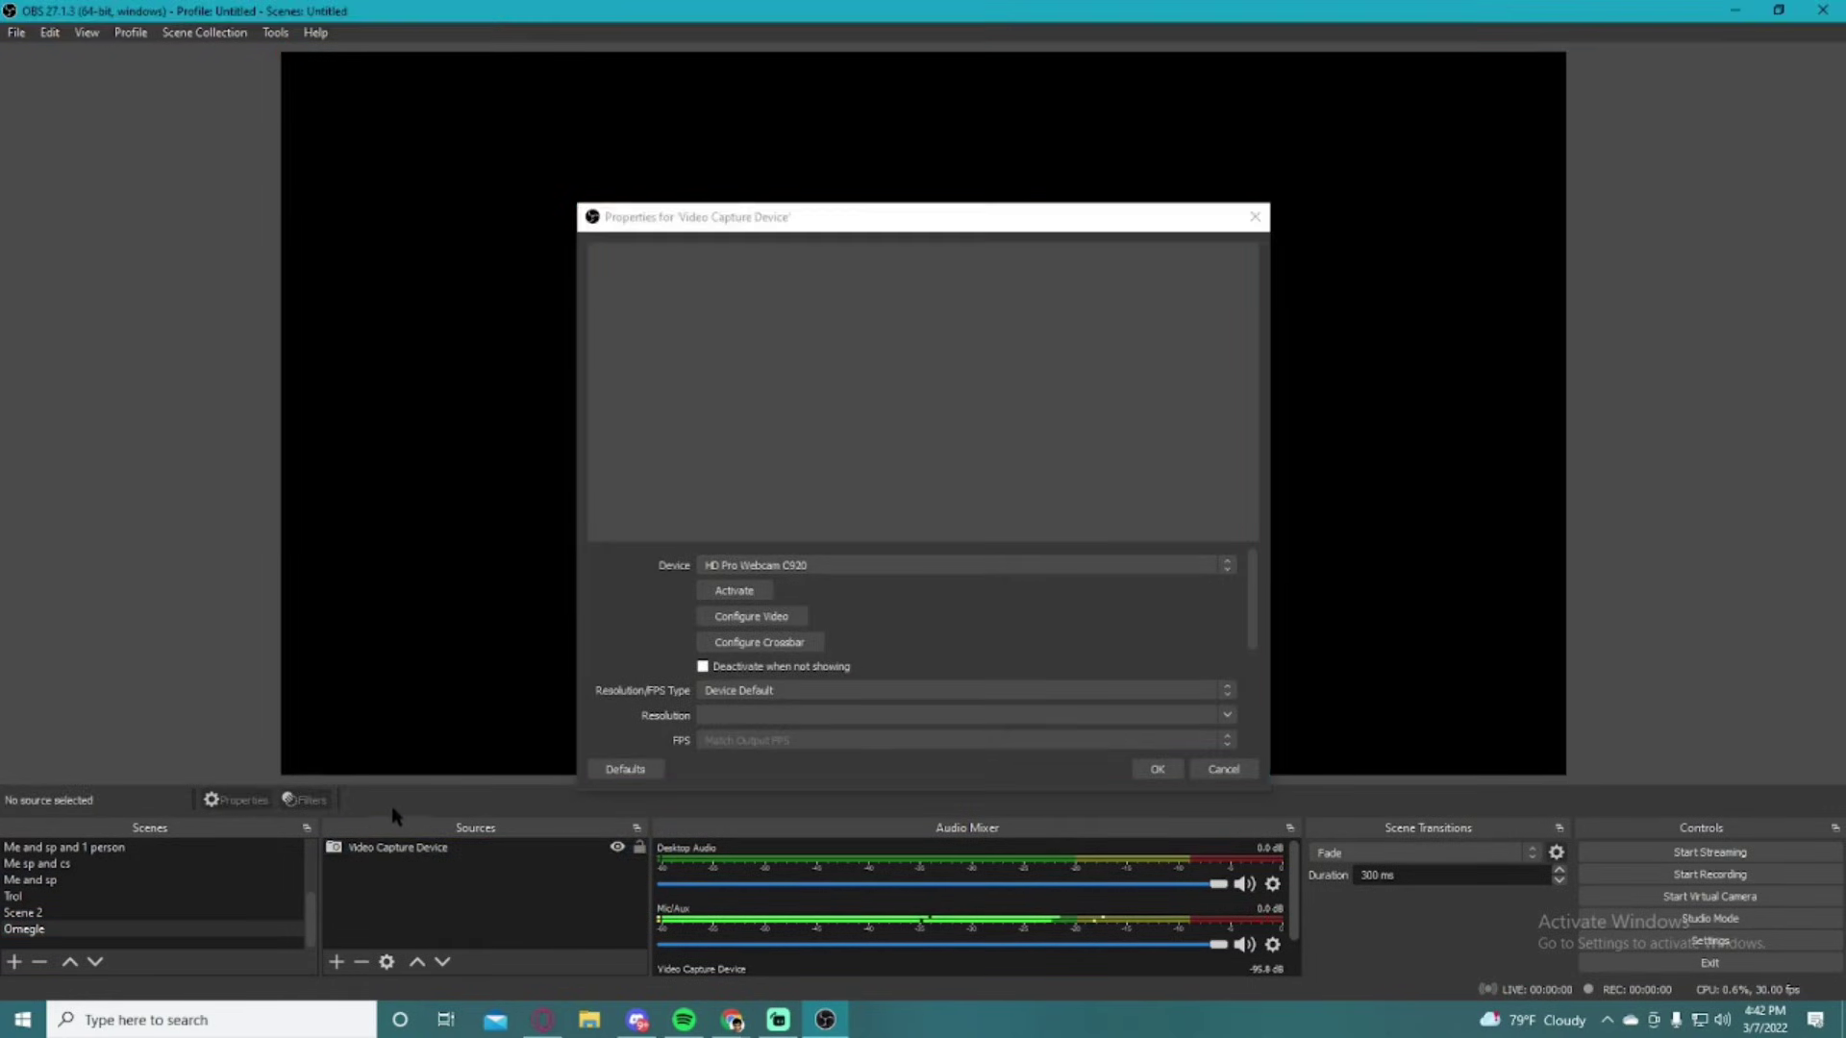
left_click(1254, 217)
left_click(976, 533)
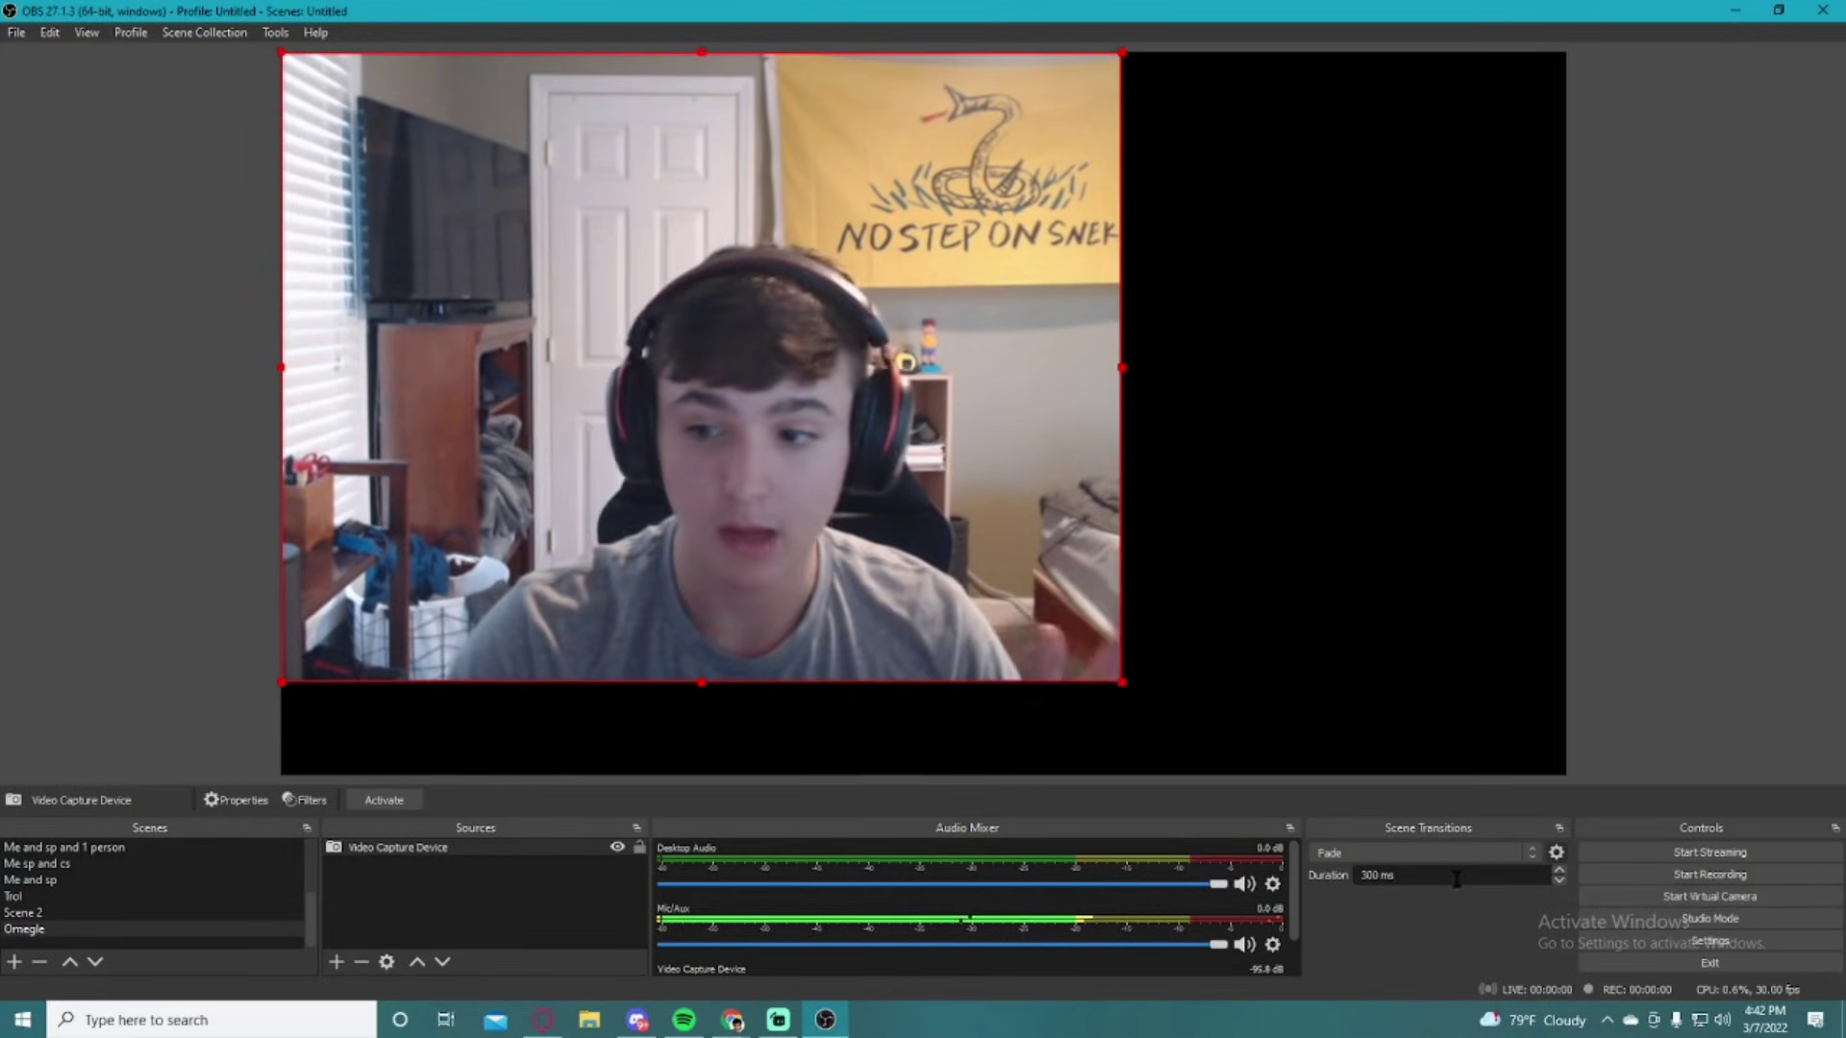
double_click(1456, 879)
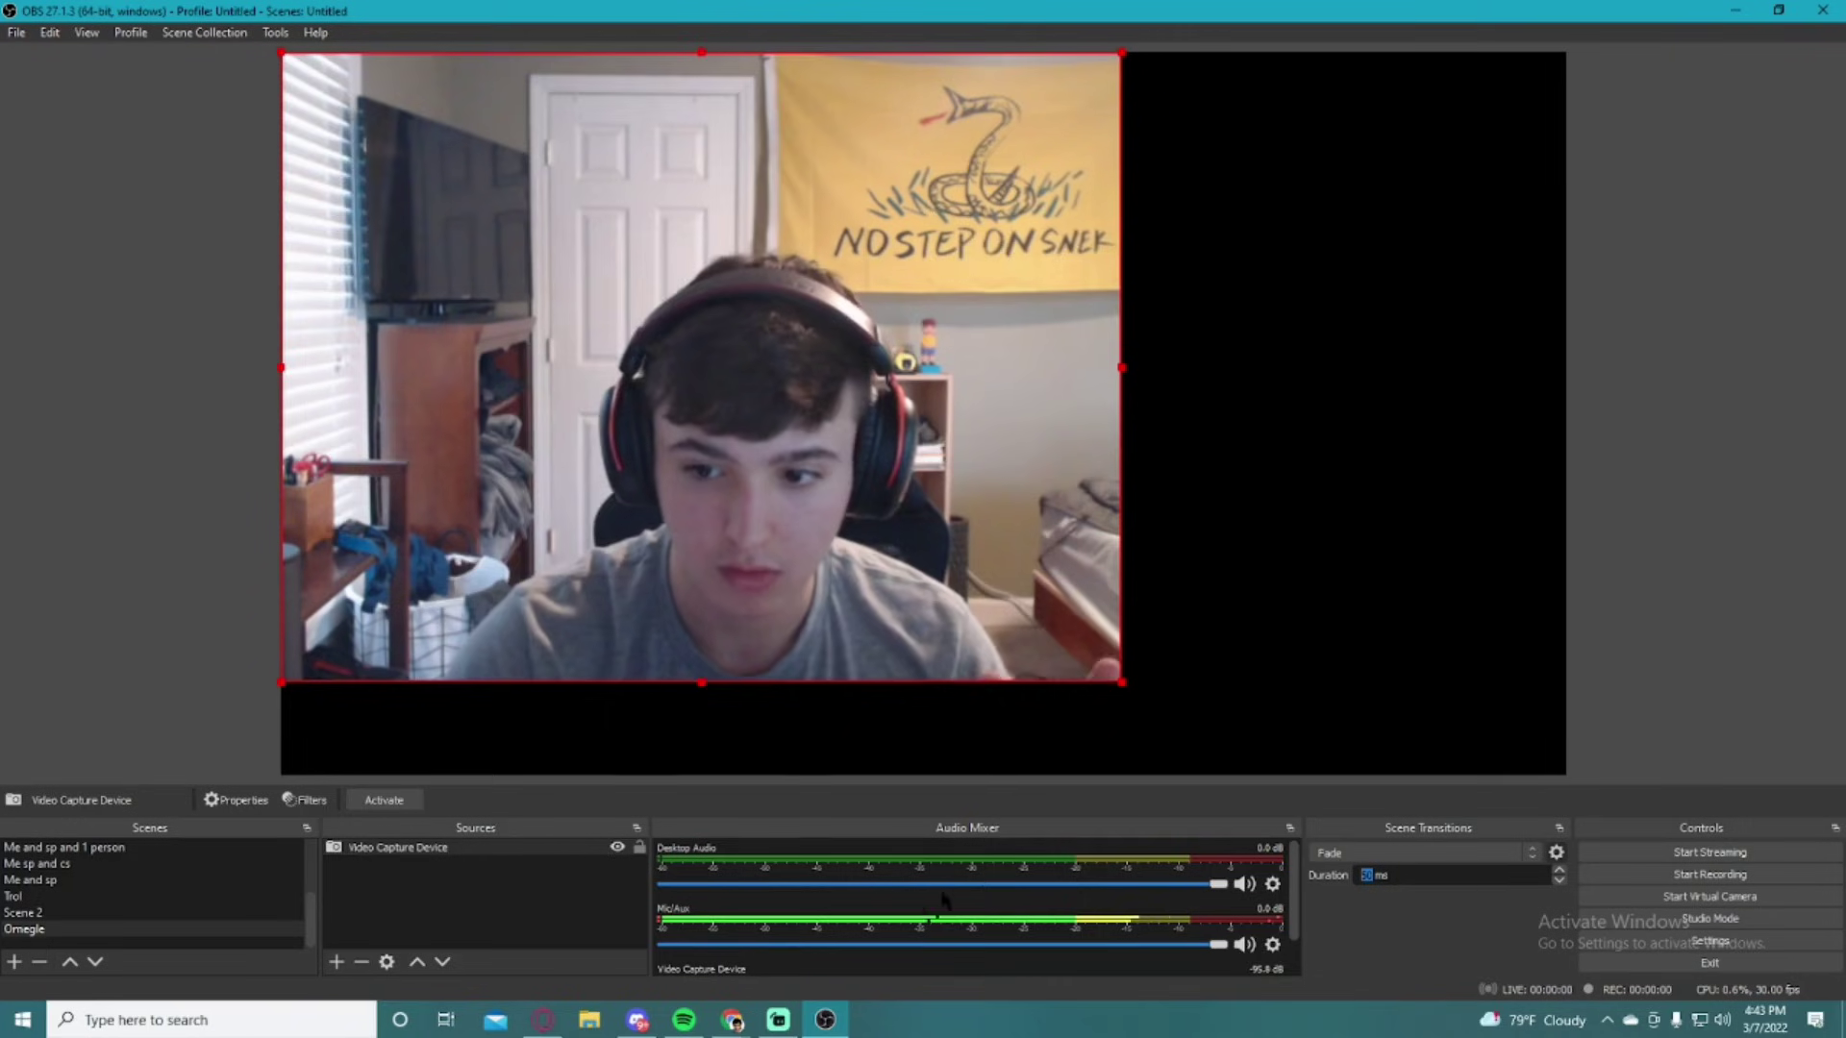
Step: Split the Audio Monitor plugin page into its own window and open the VB-Audio Cable page
mouse_move(730, 1019)
left_click(837, 922)
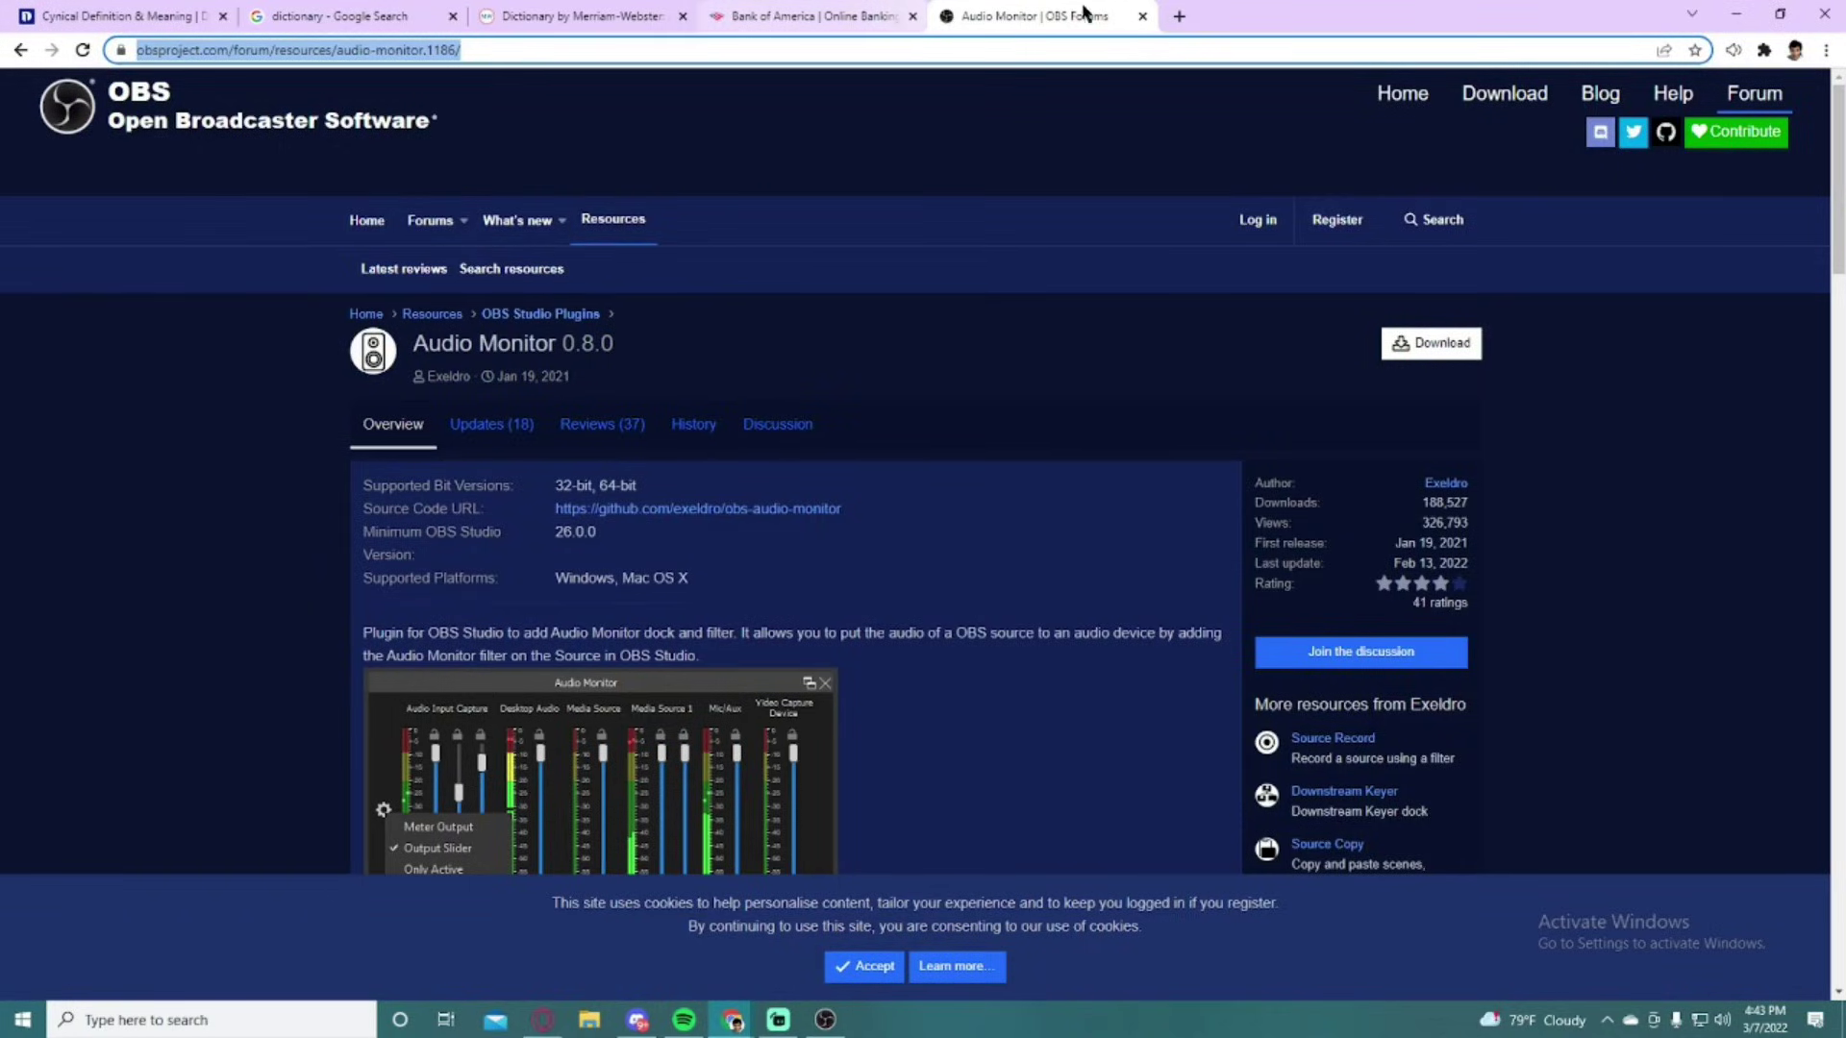
left_click_drag(1084, 11, 1219, 8)
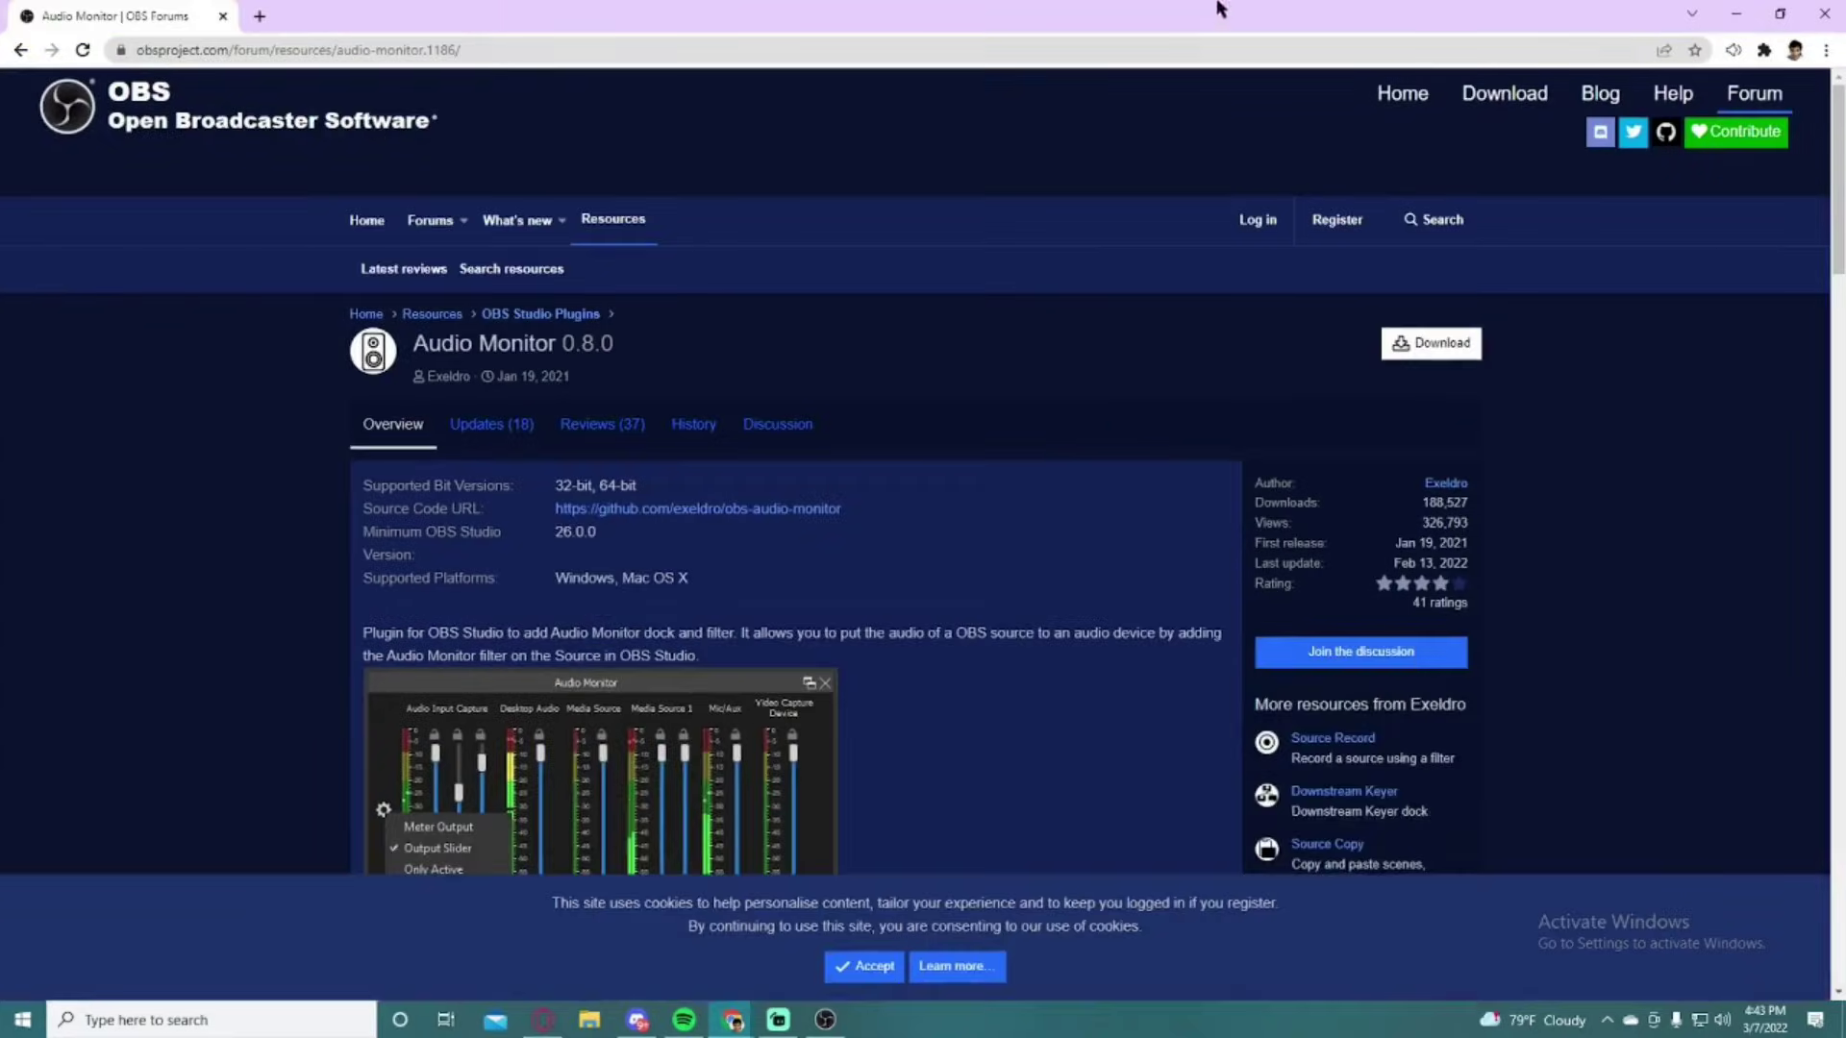
left_click(258, 16)
type("vb")
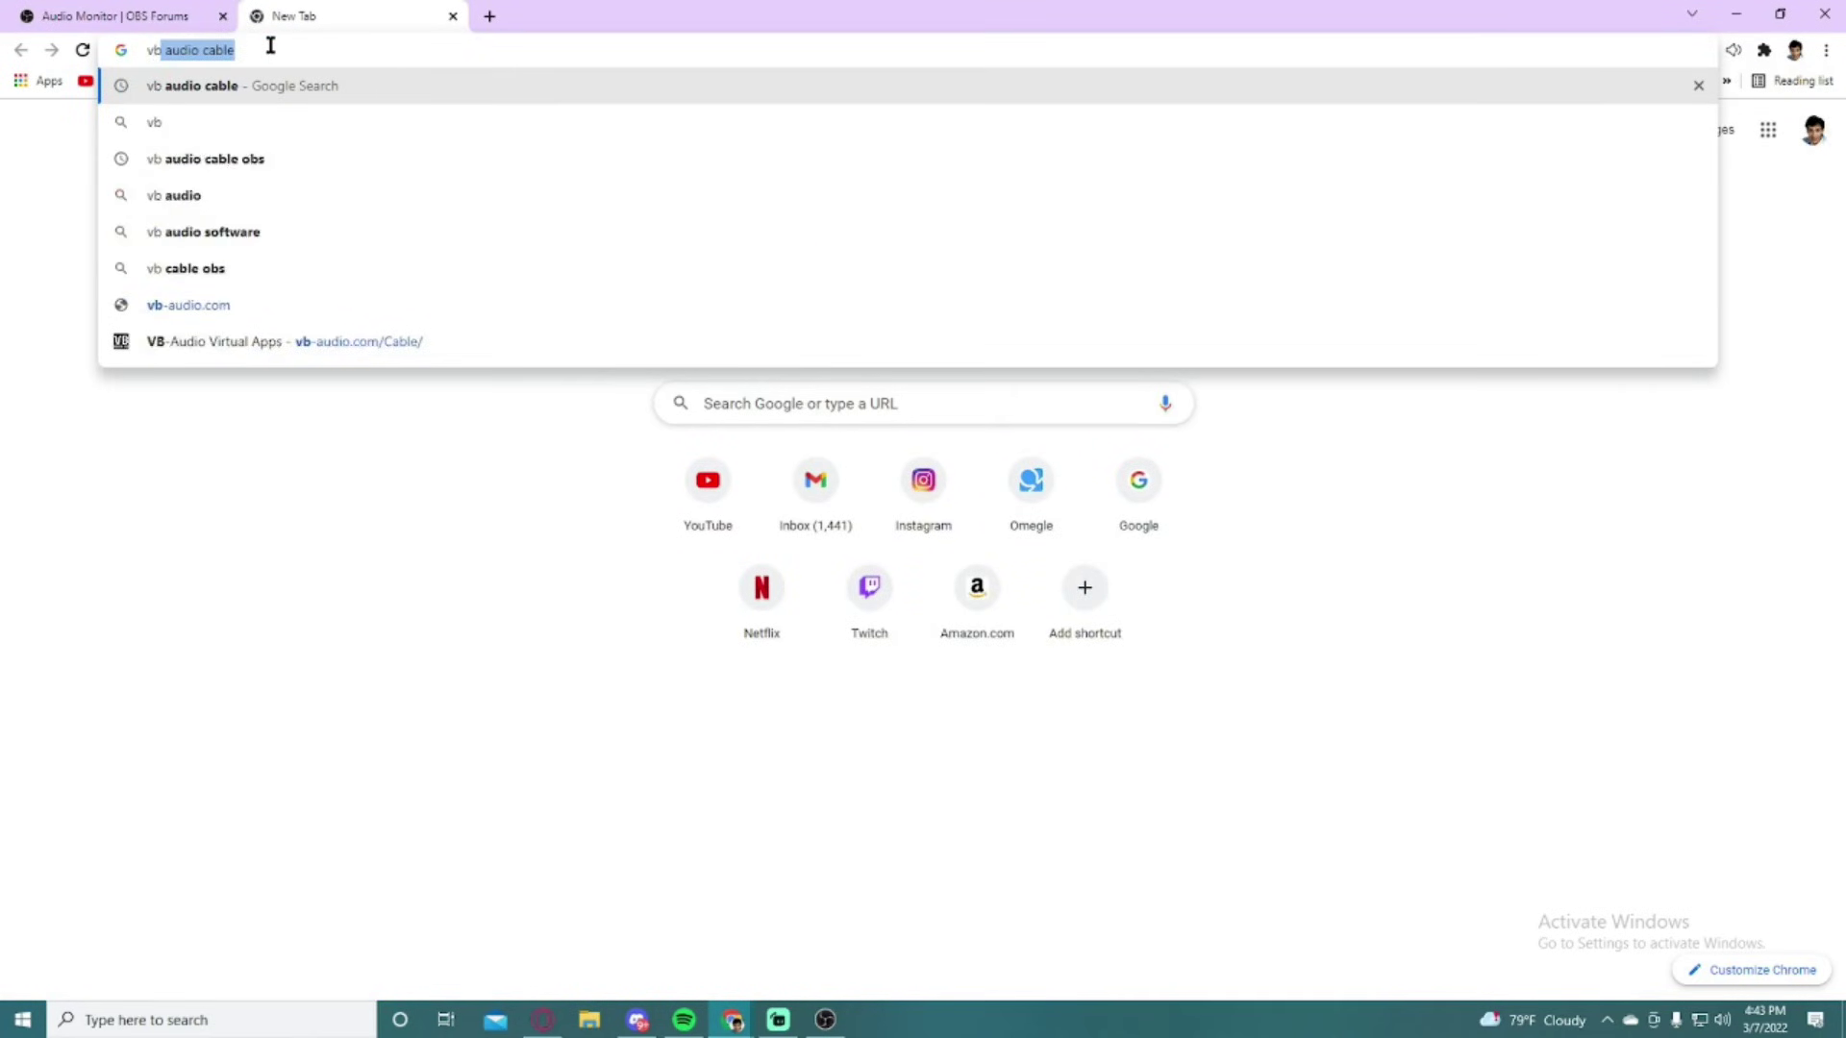
key("Return")
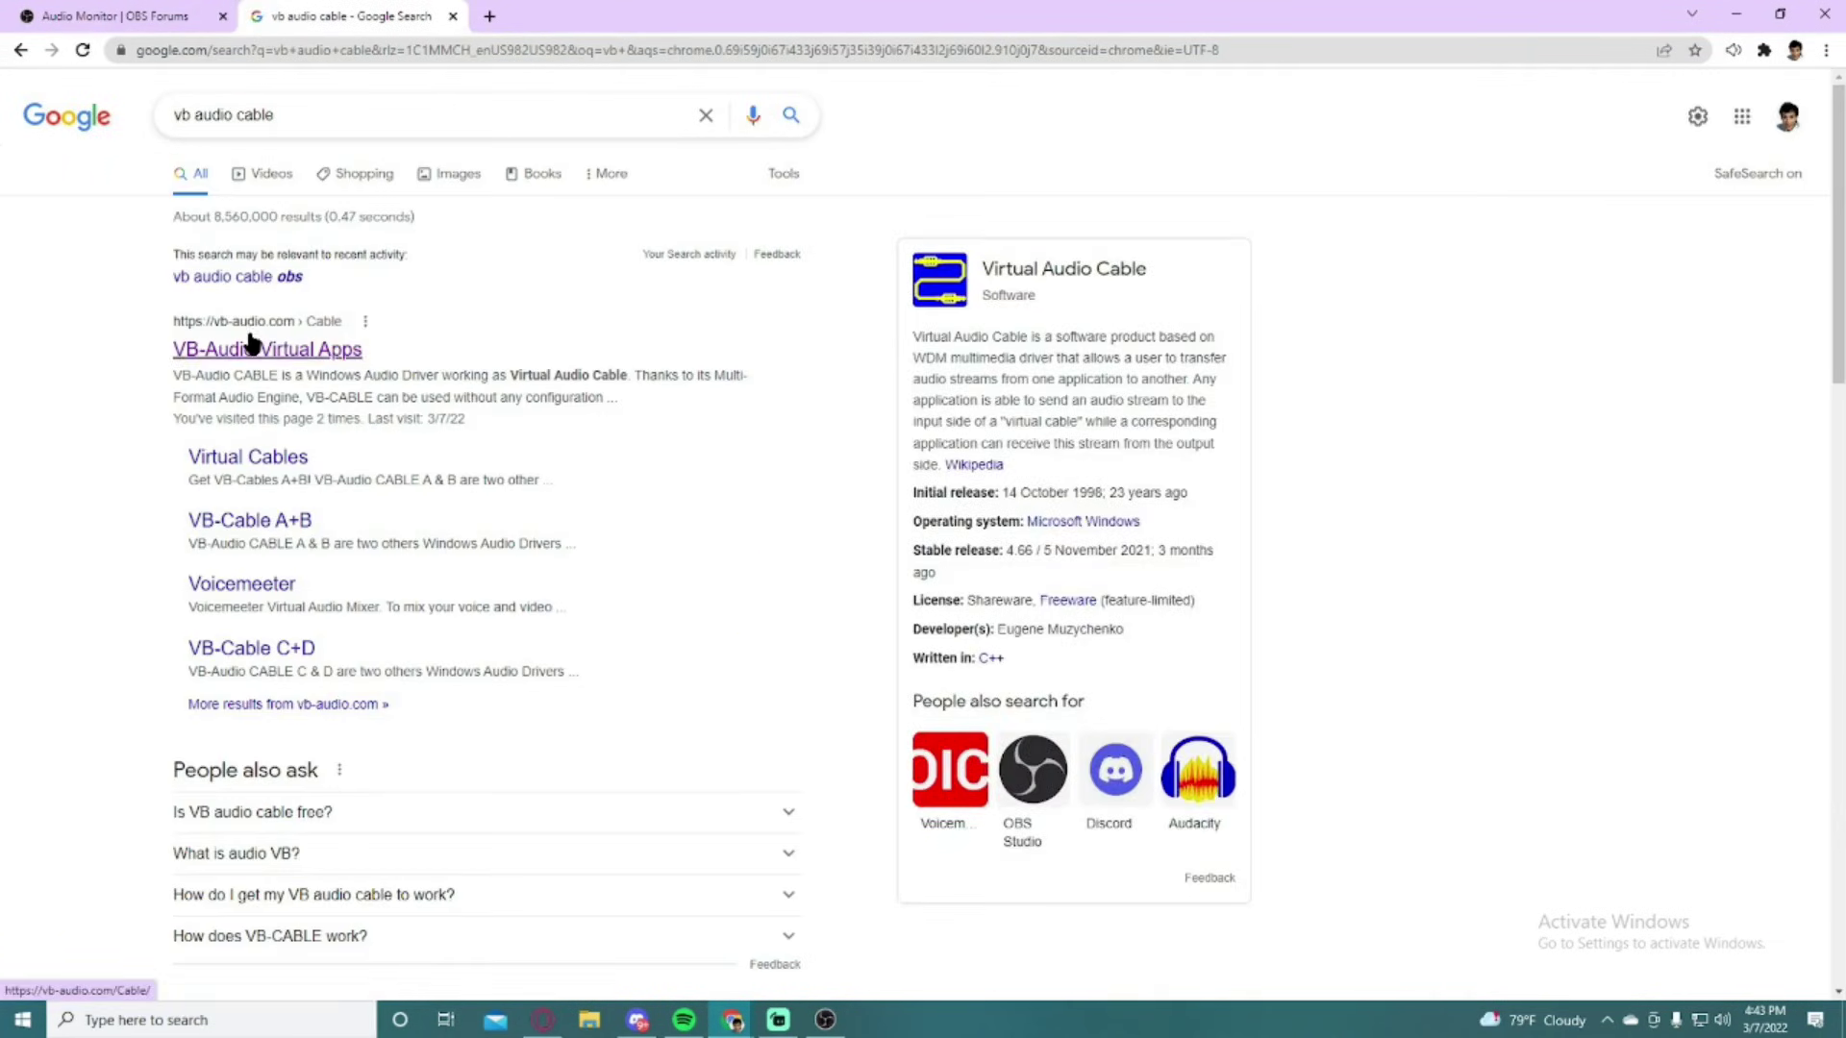
left_click_drag(117, 12, 245, 11)
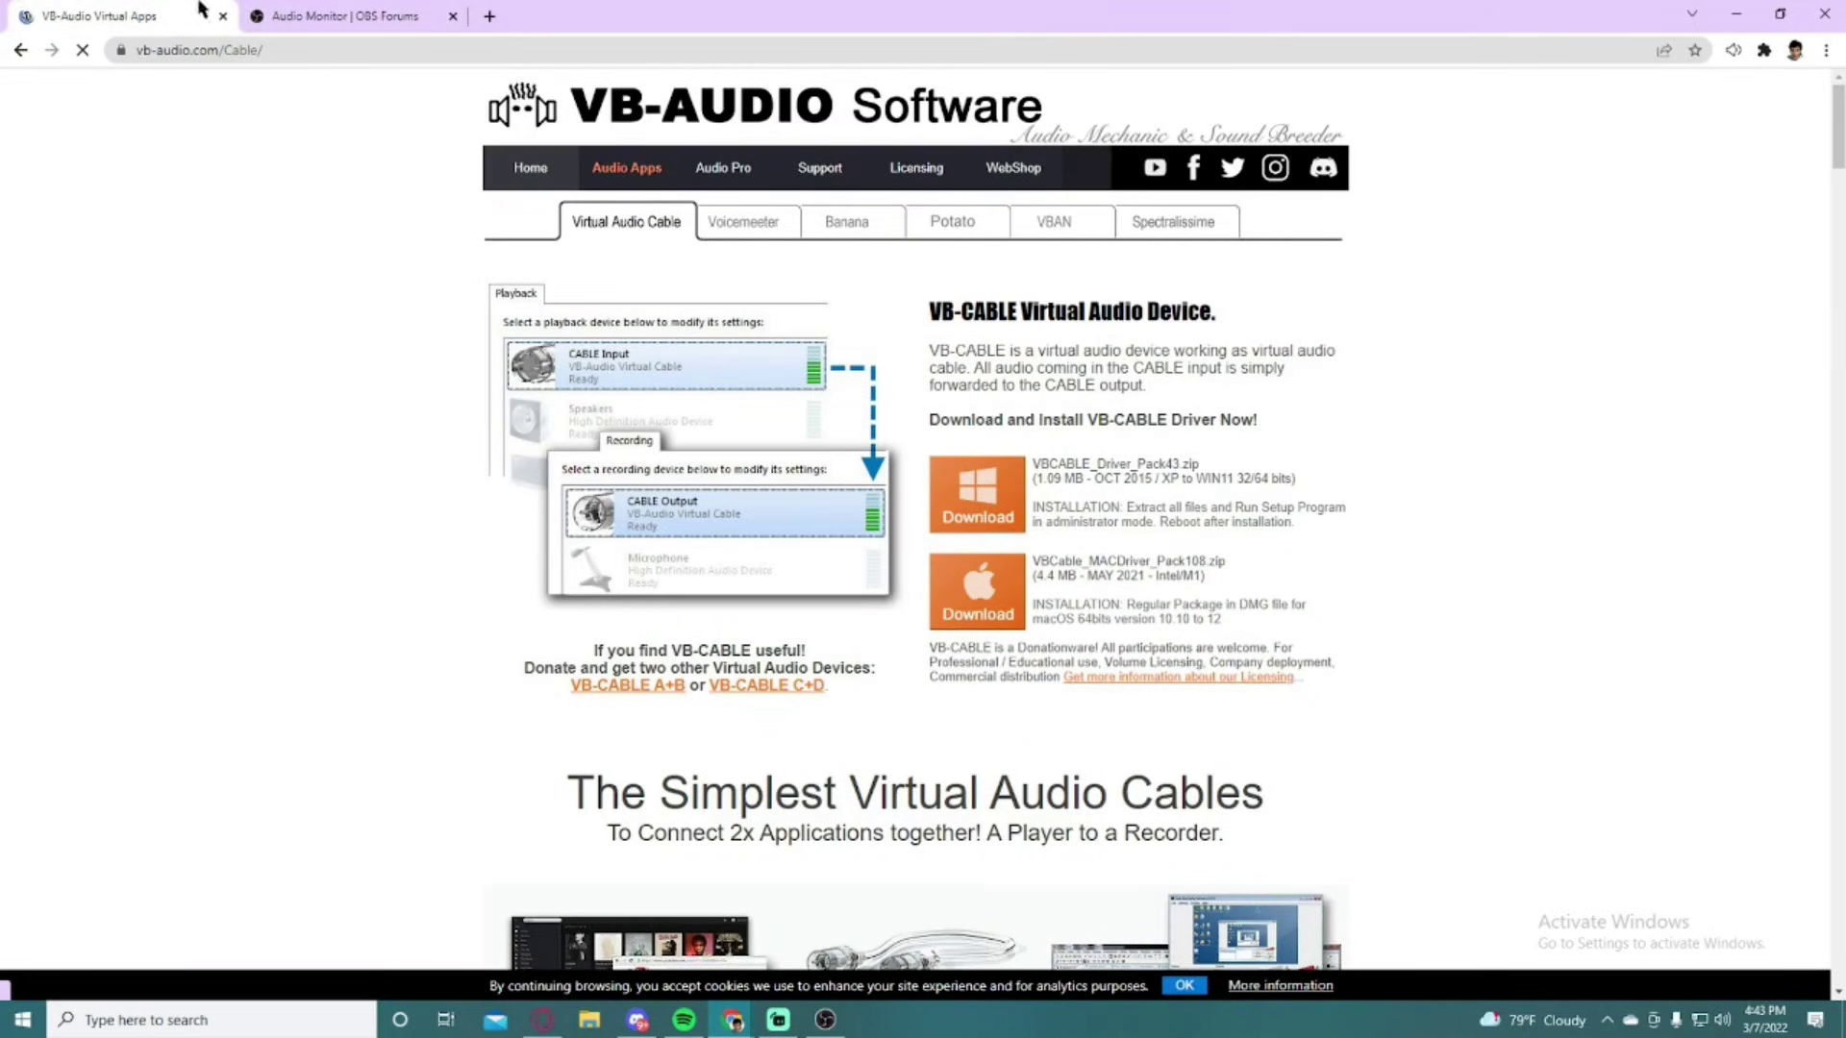
Step: Minimize both Chrome windows to return to OBS Studio
left_click(361, 17)
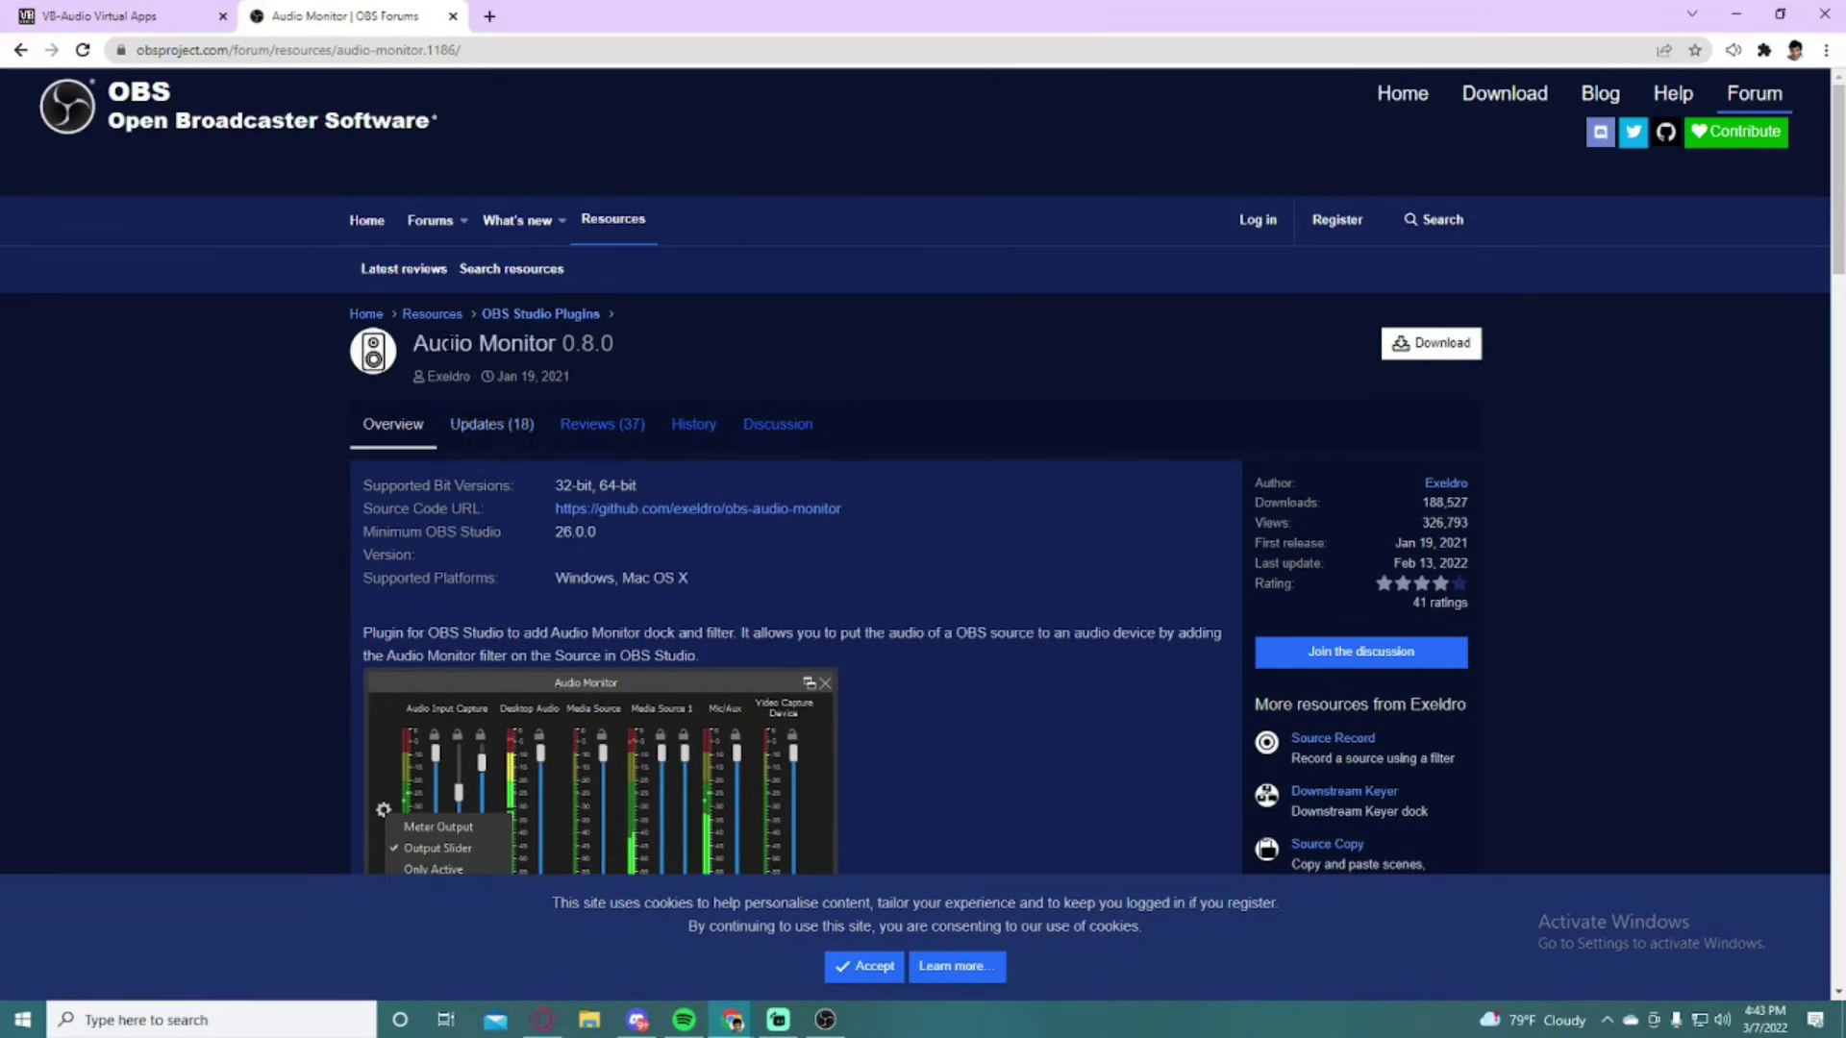
left_click(1751, 12)
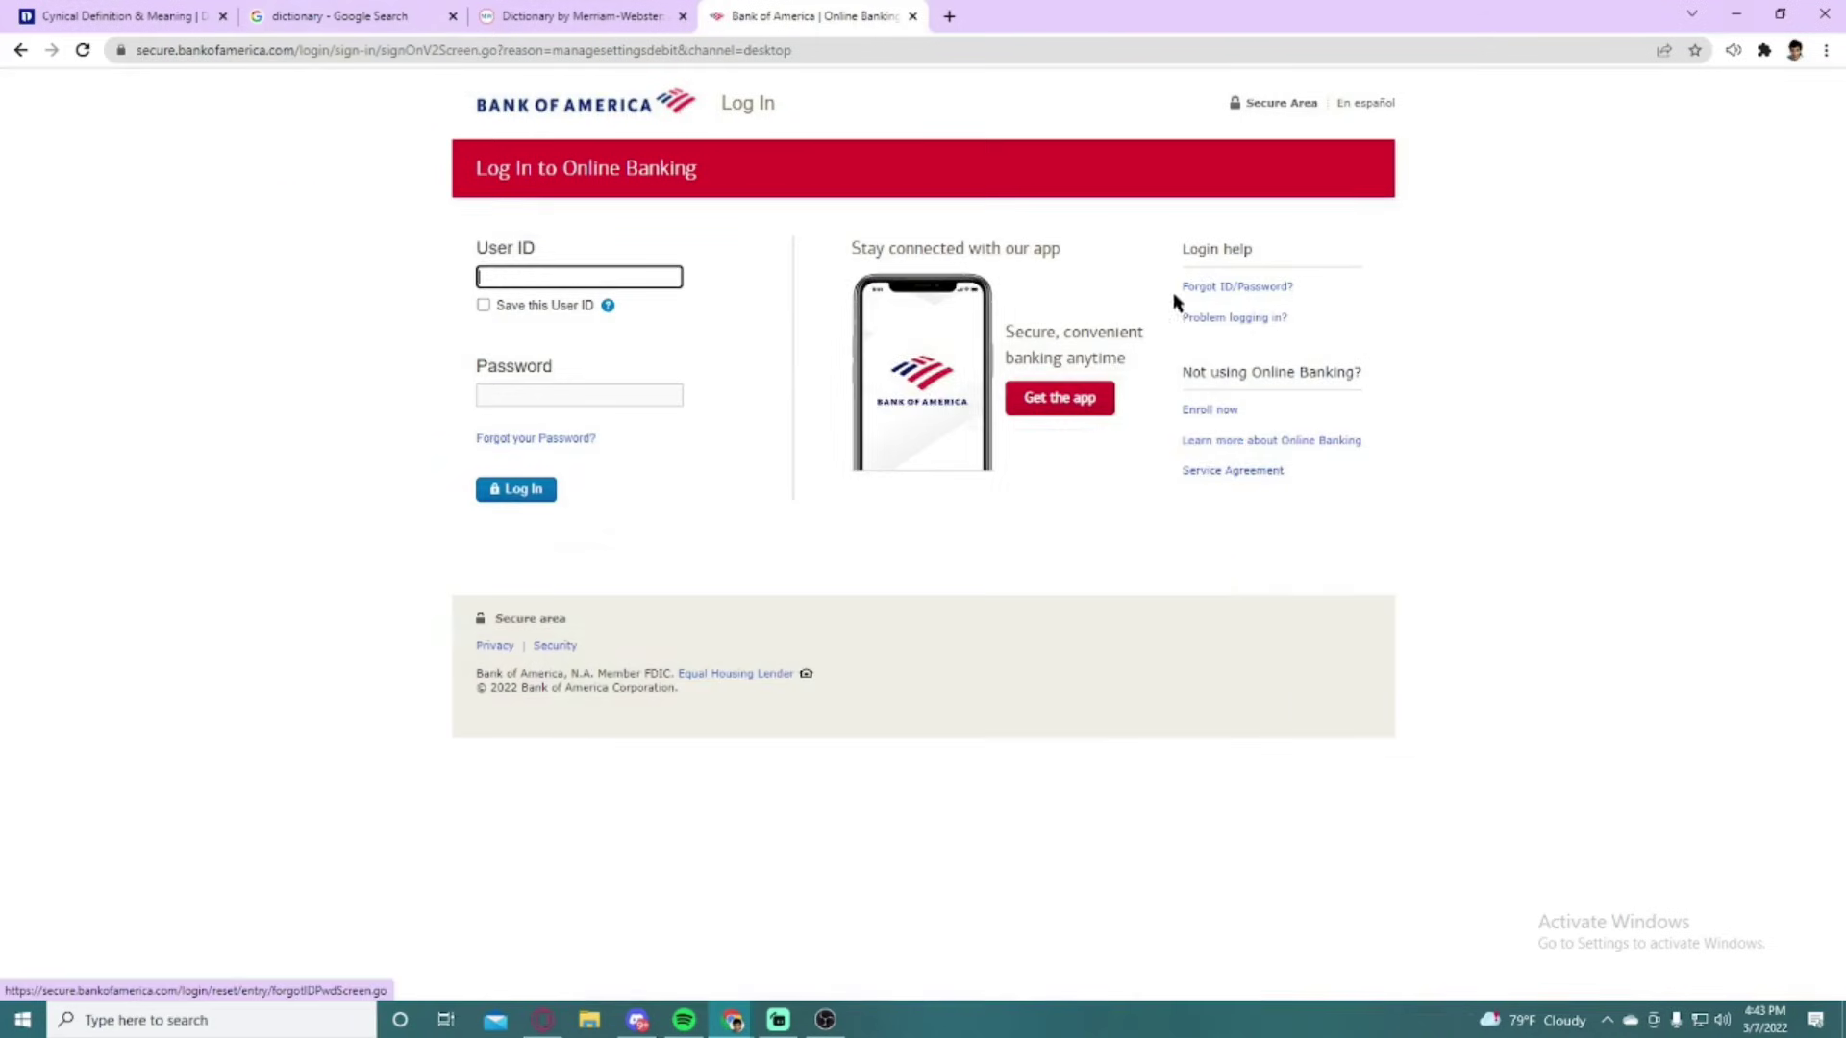
left_click(1692, 11)
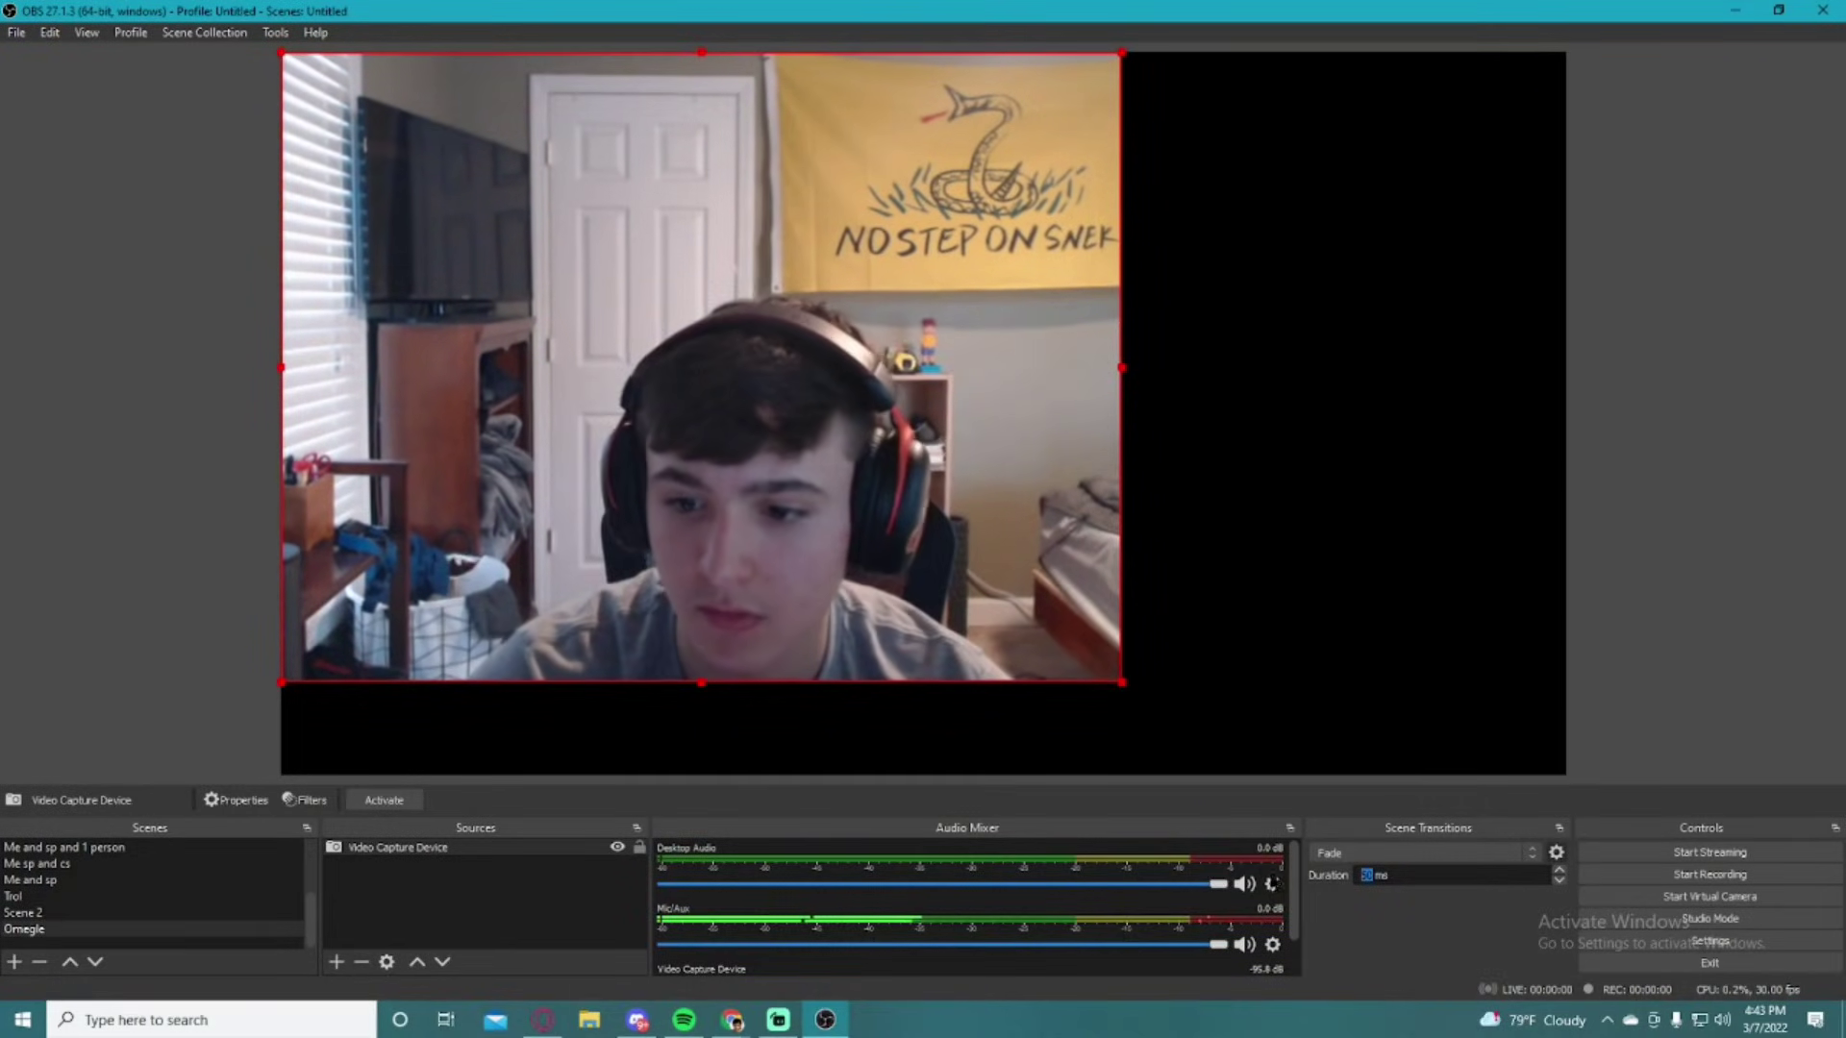
Step: Open the Filters window for Desktop Audio from its gear menu
left_click(1271, 884)
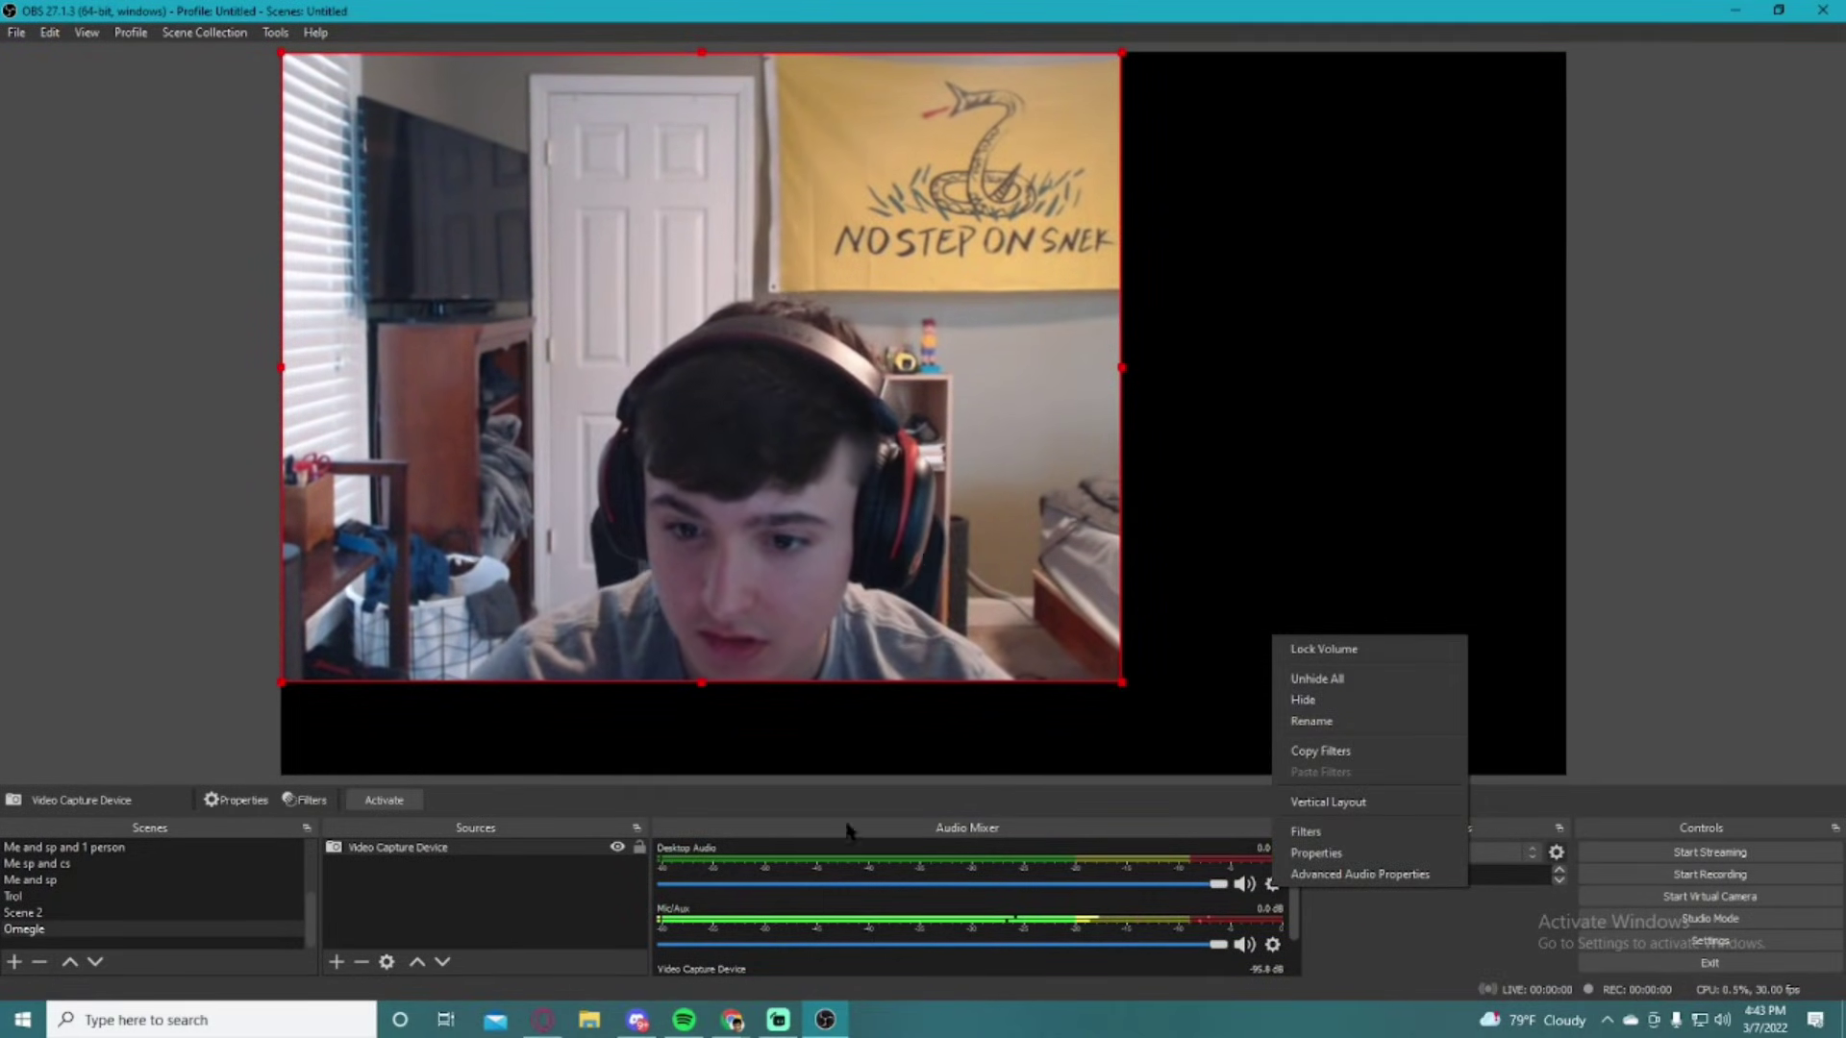
left_click(1038, 826)
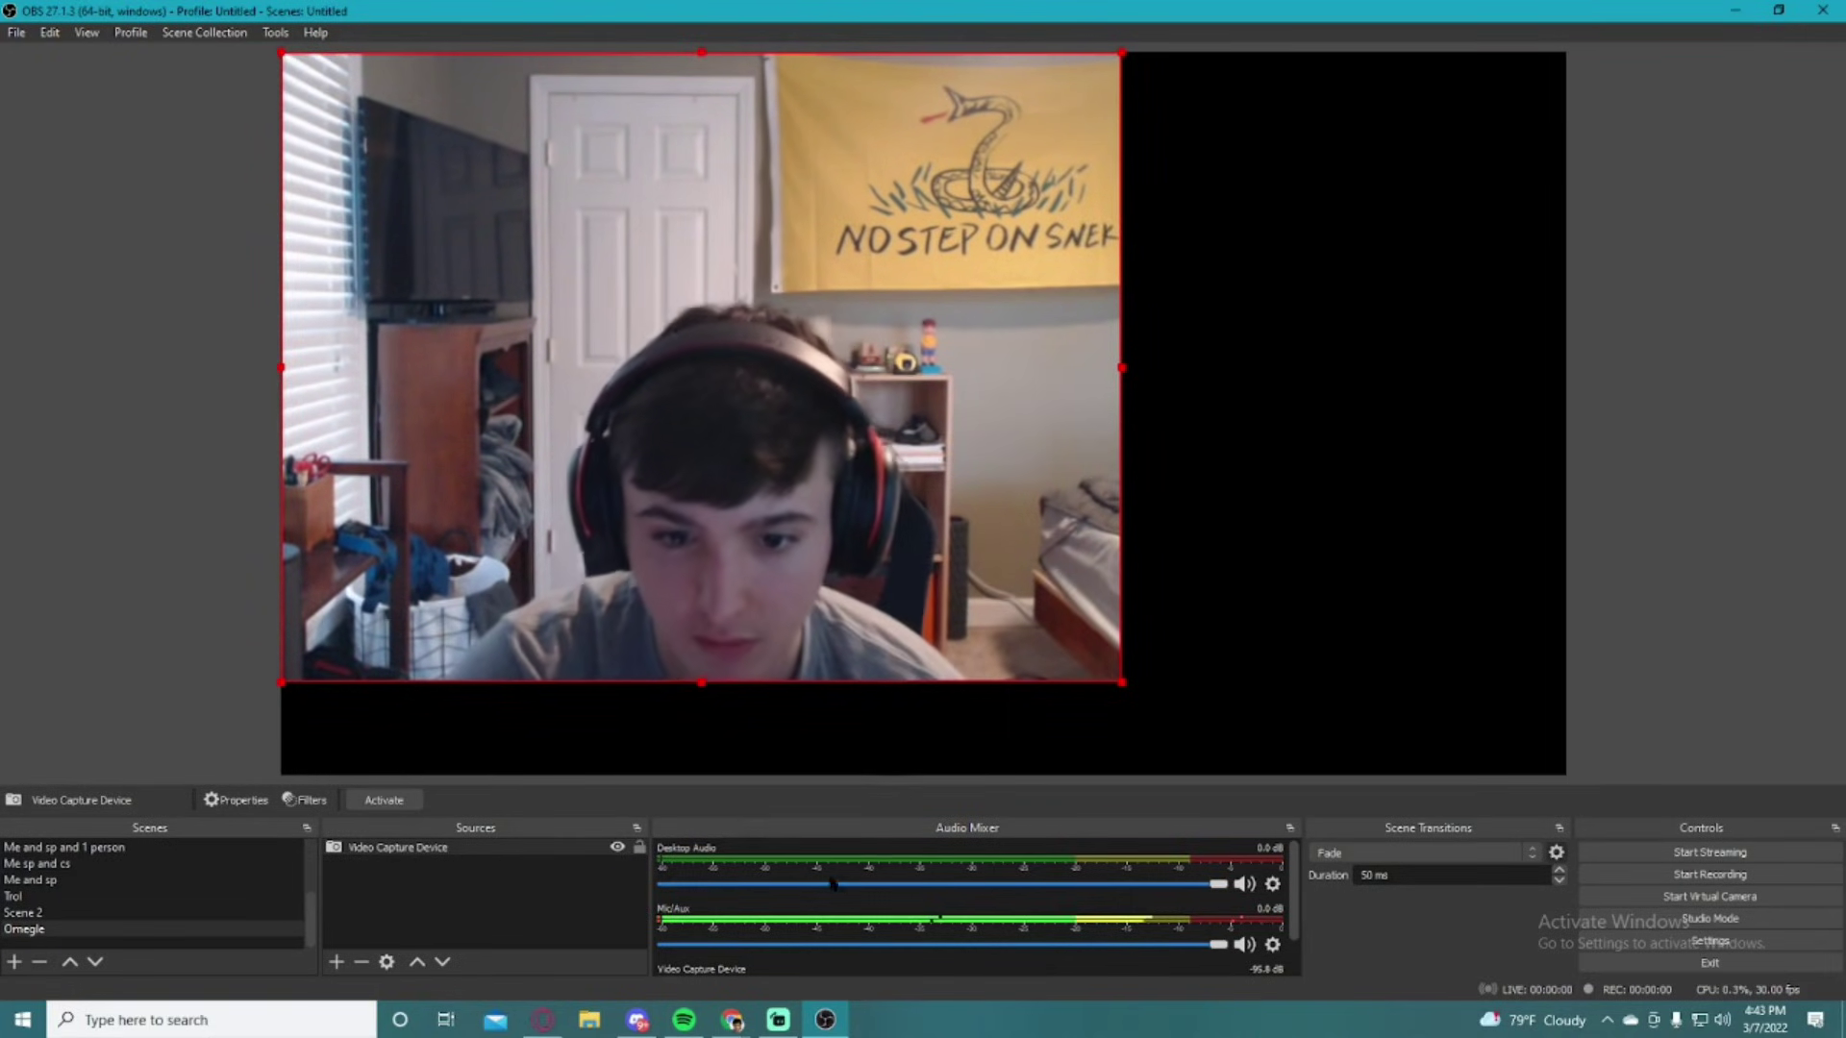
left_click(1273, 884)
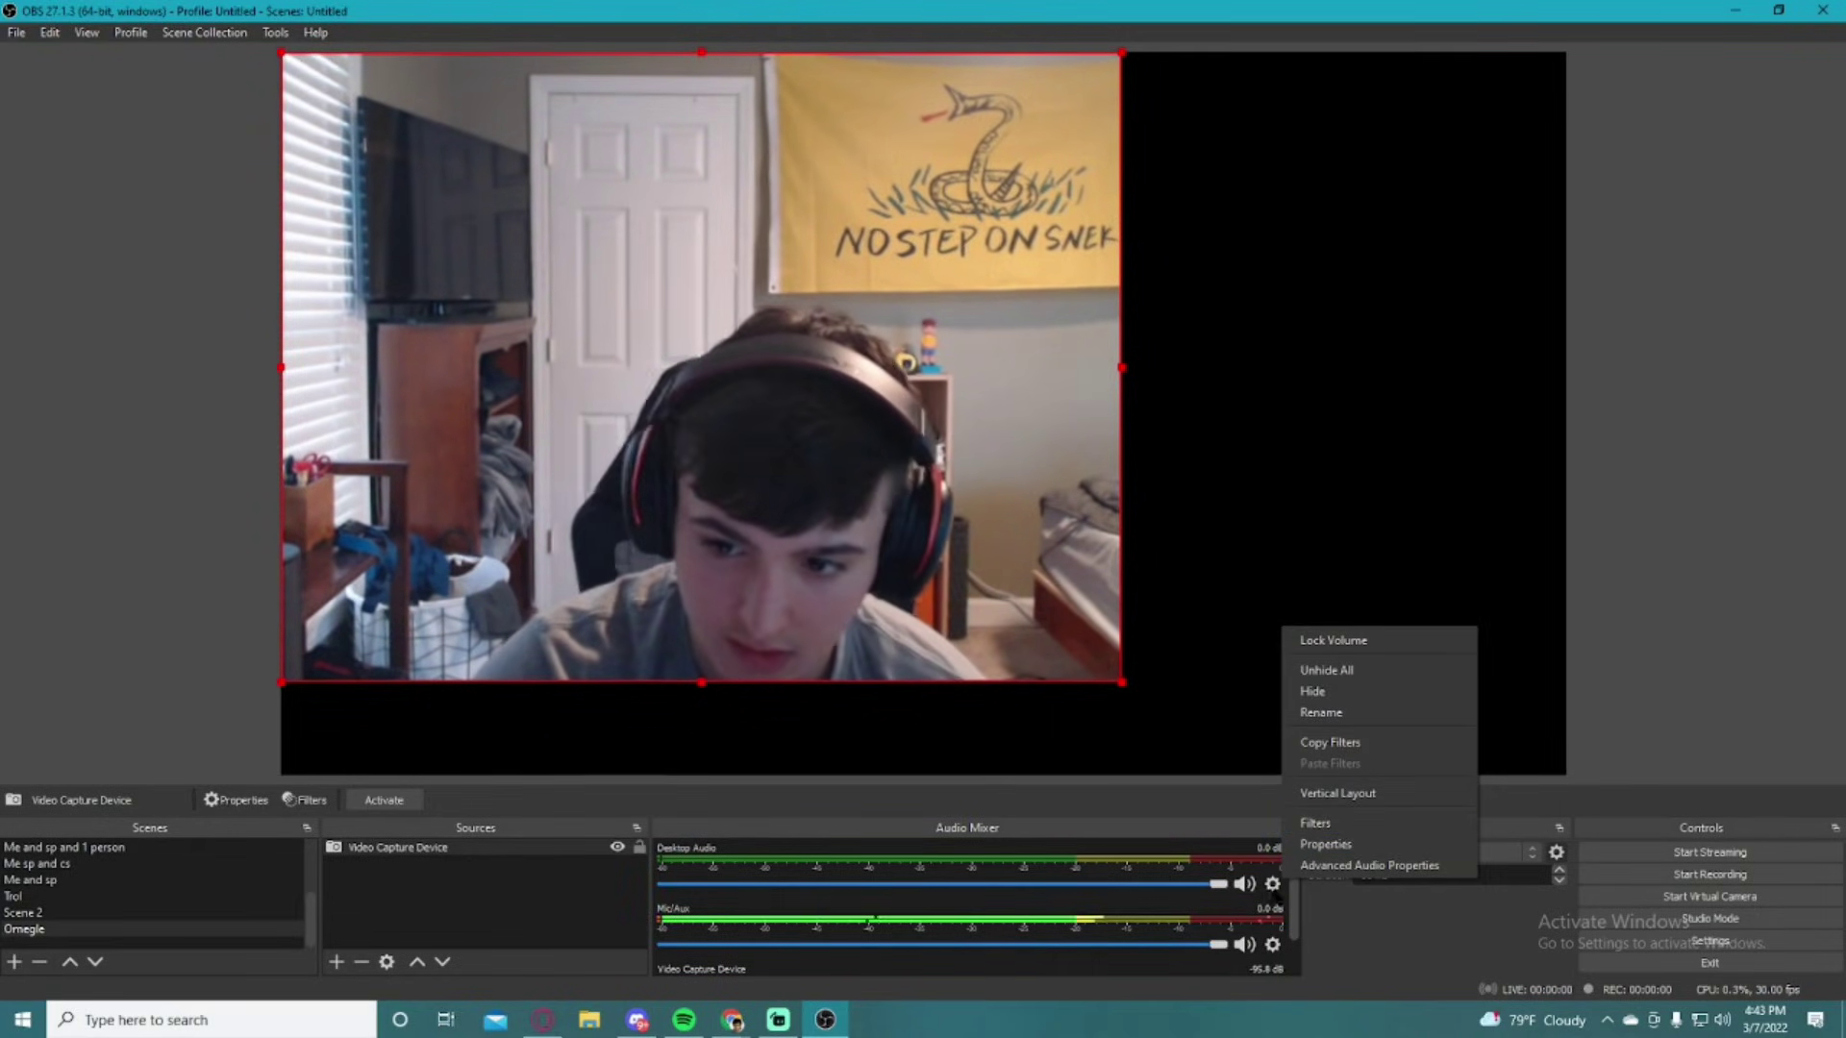
left_click(1313, 824)
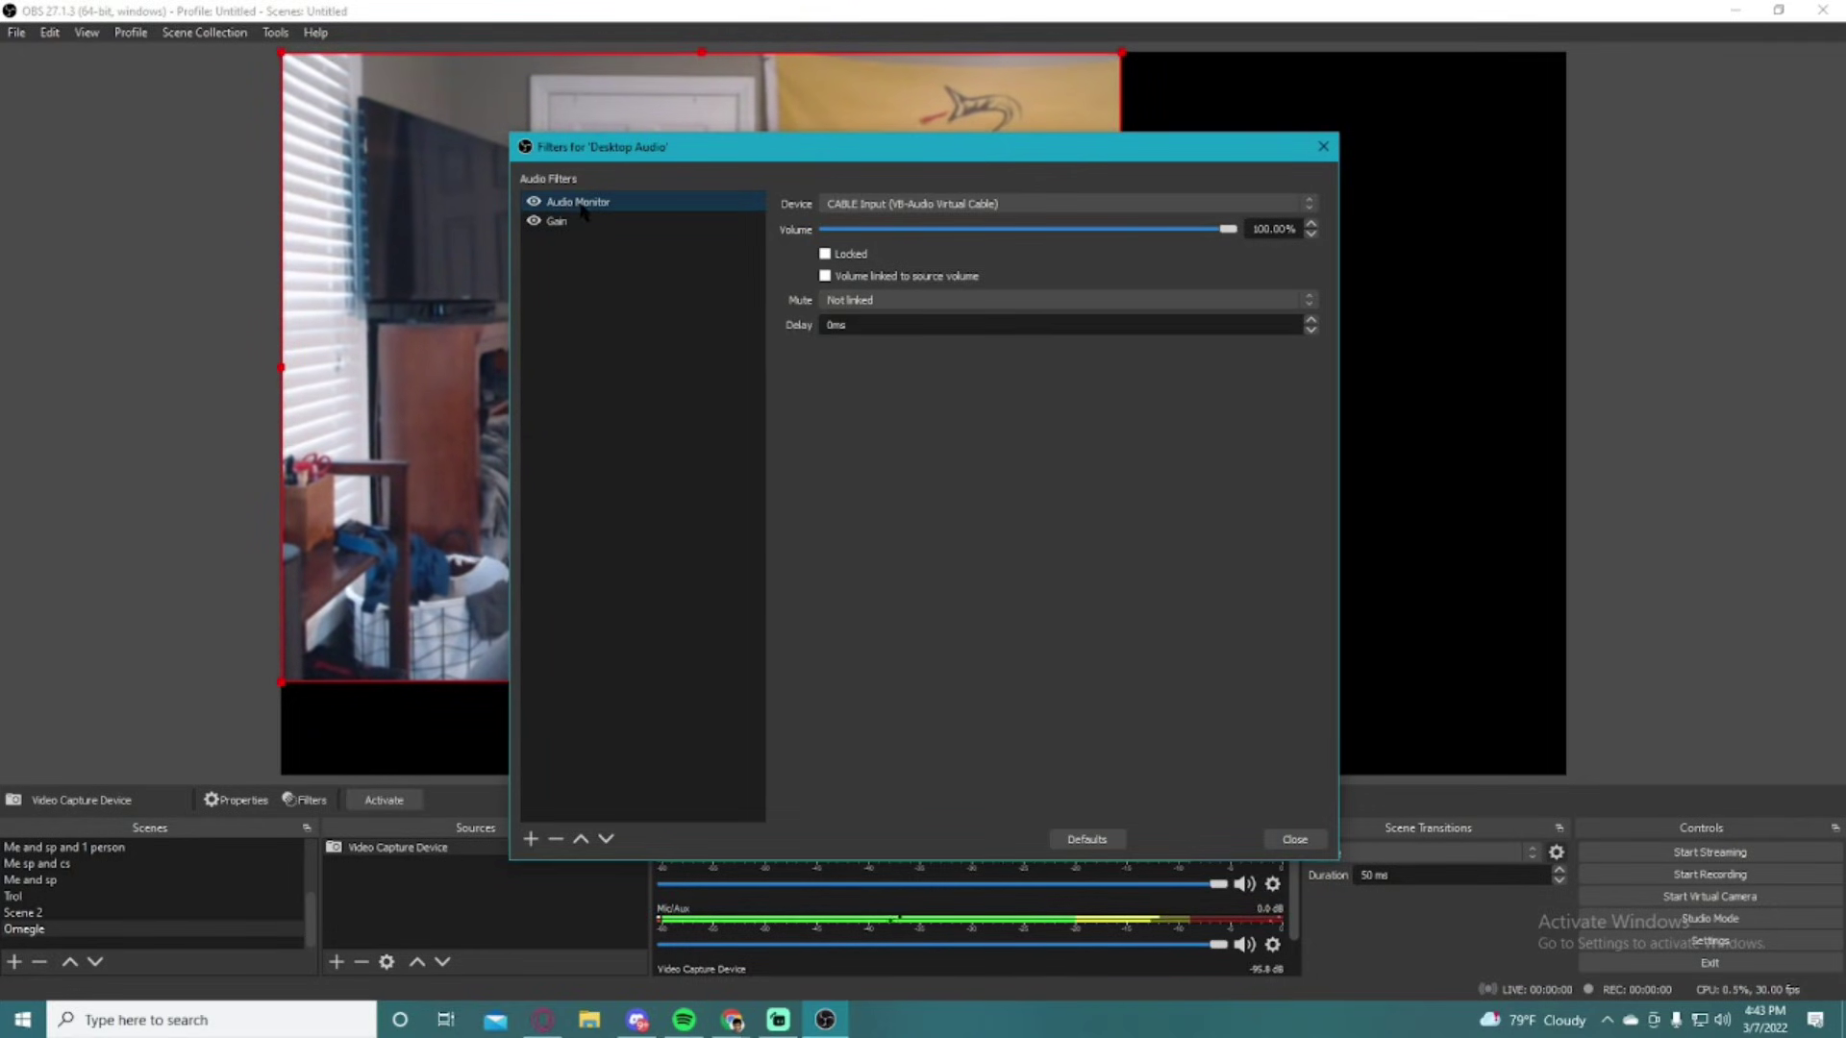
Step: Keep the Audio Monitor device as CABLE Input (VB-Audio Virtual Cable) and close Desktop Audio's filters
left_click(529, 839)
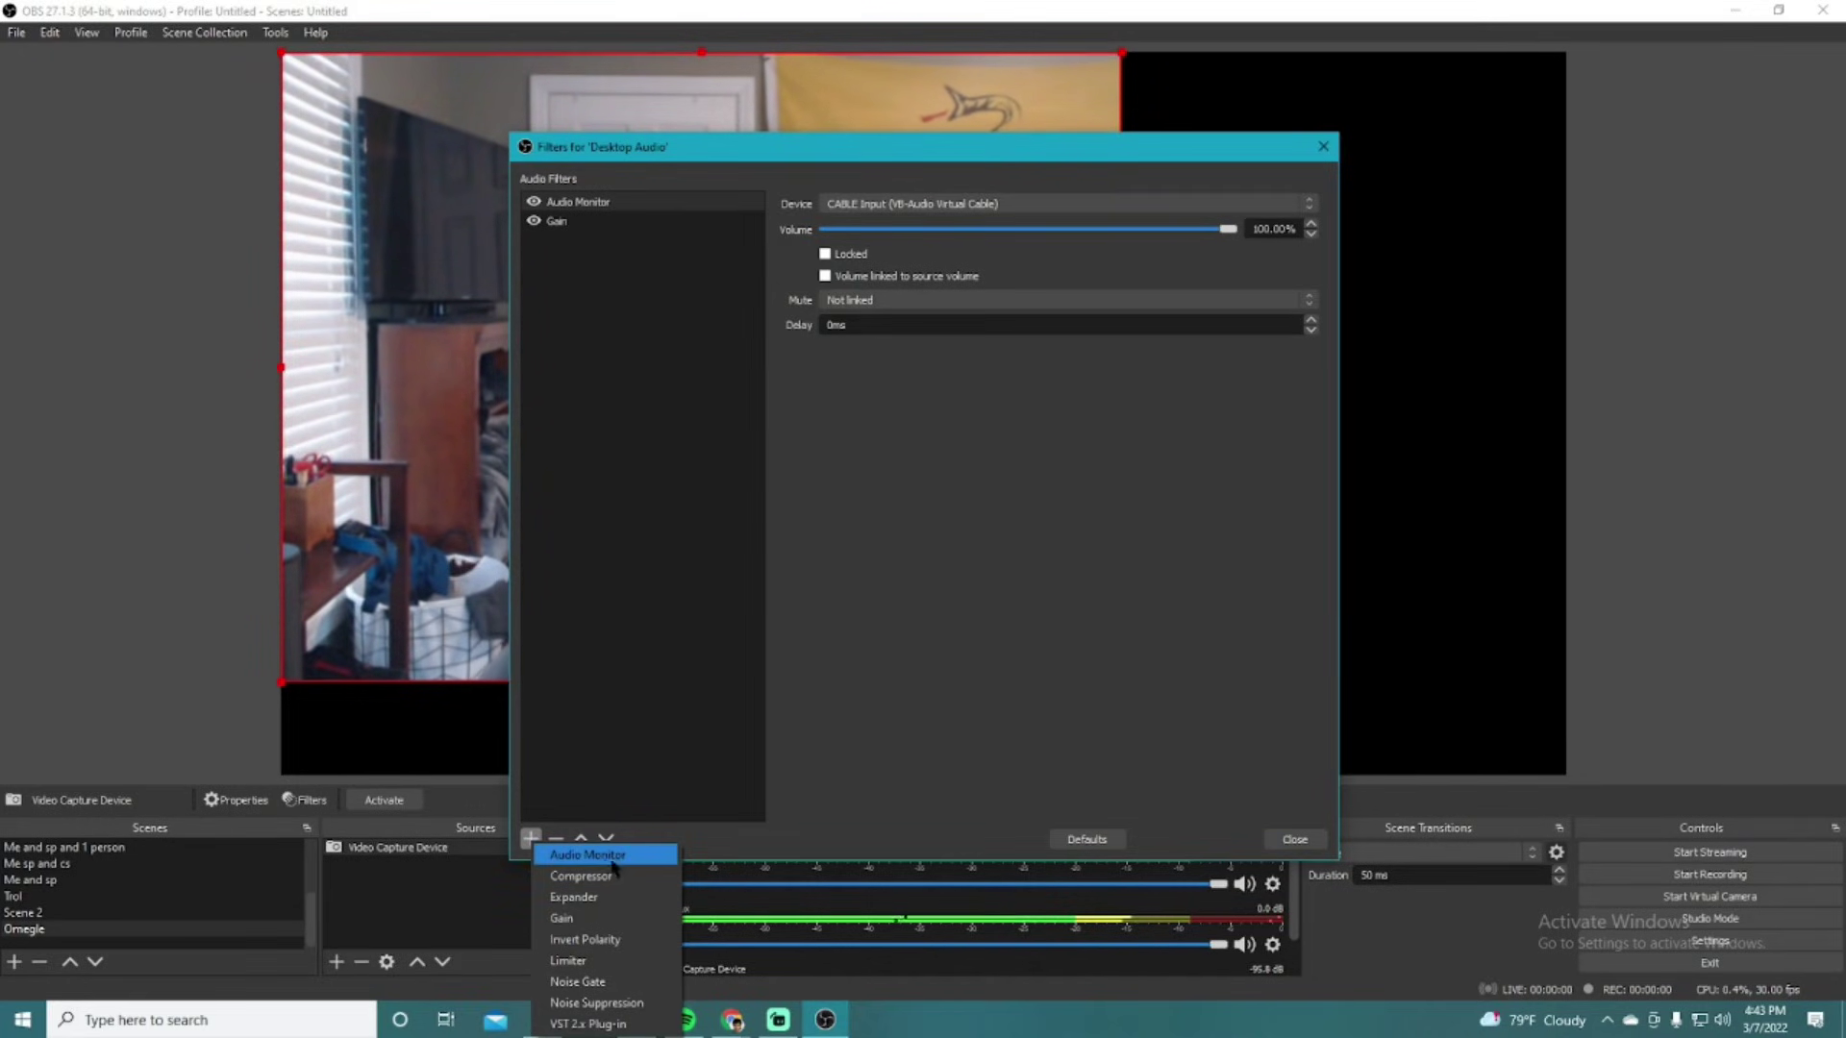
key("Escape")
left_click(860, 203)
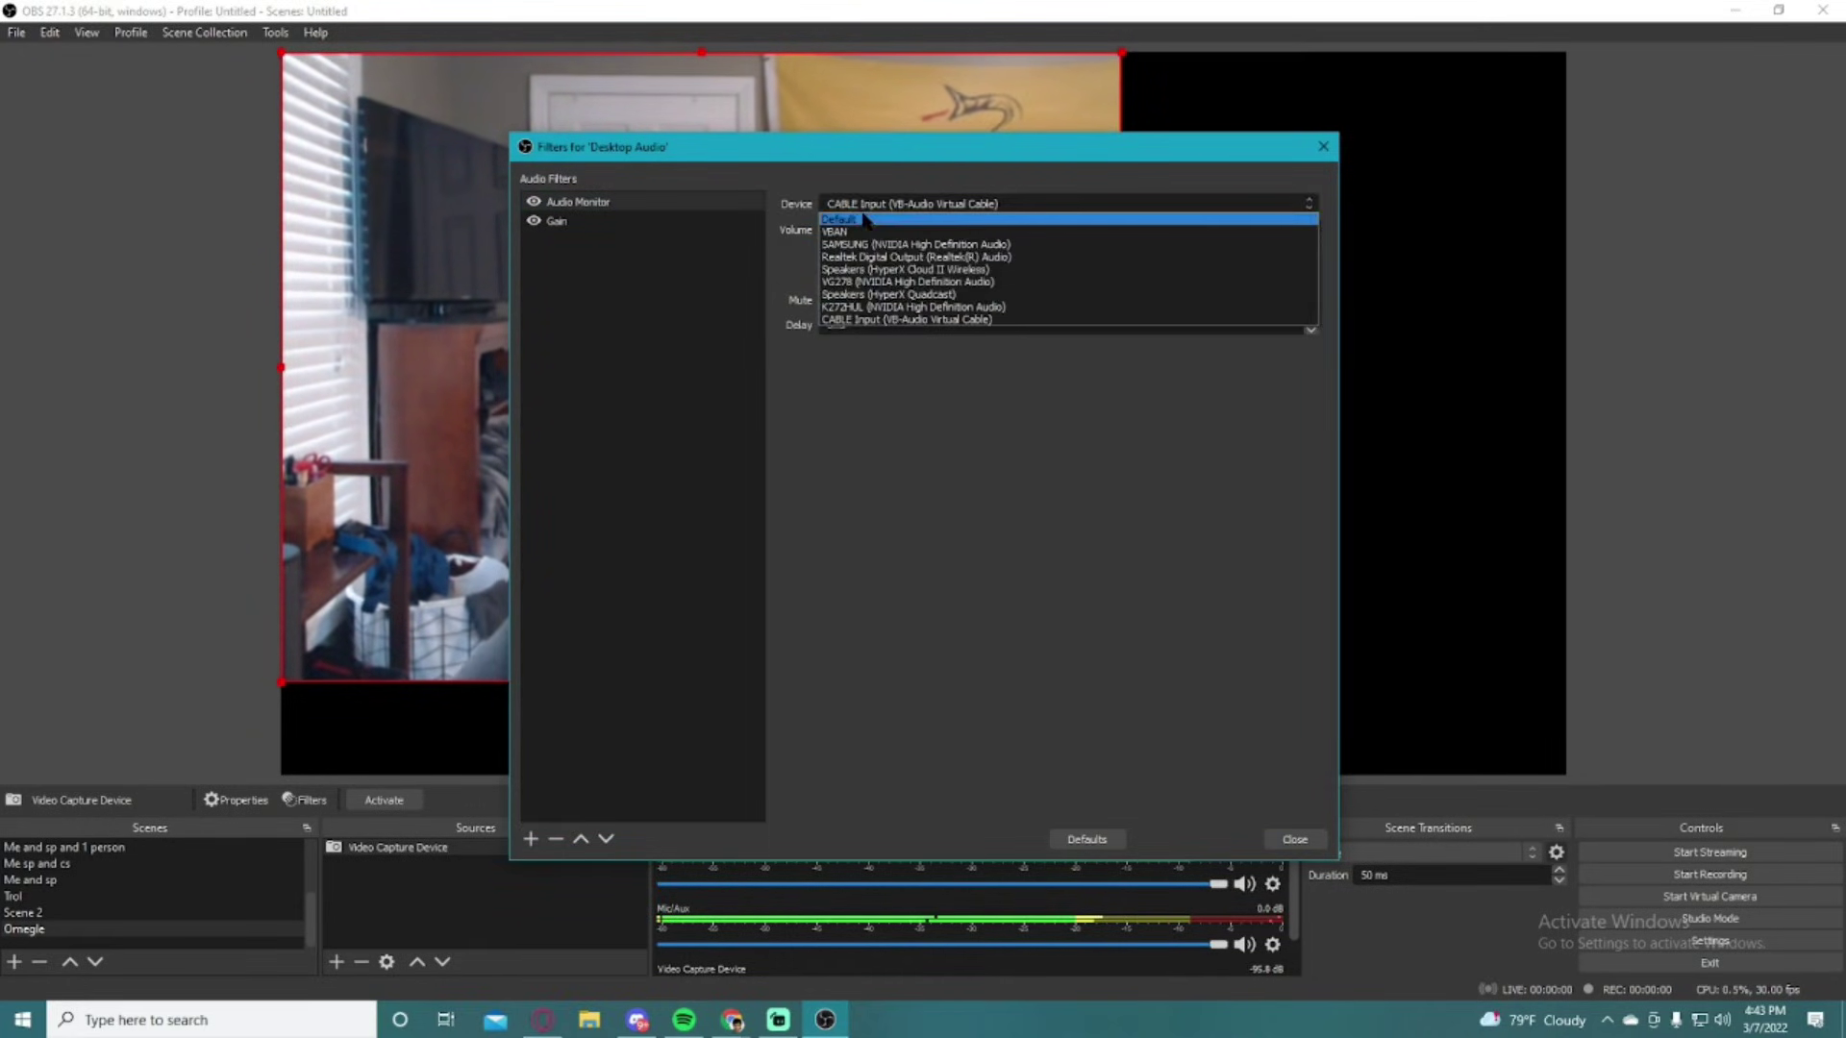
left_click(868, 321)
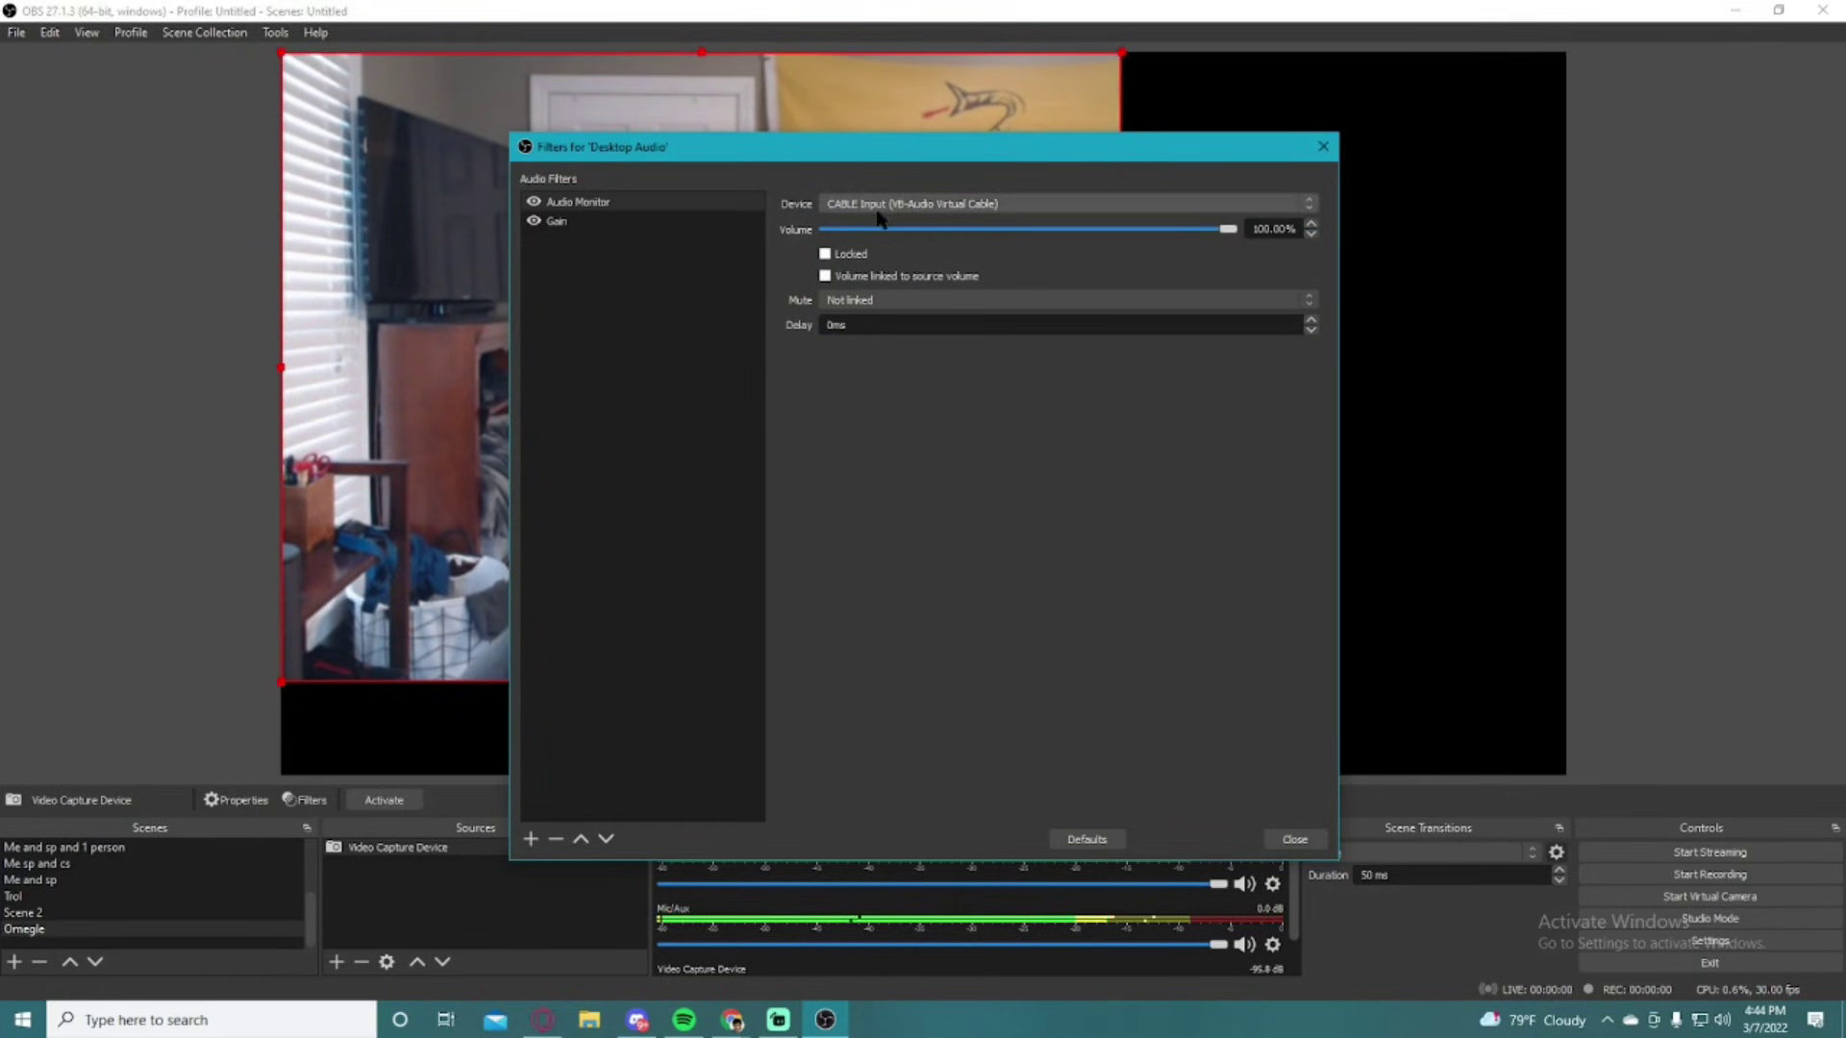
left_click(1295, 841)
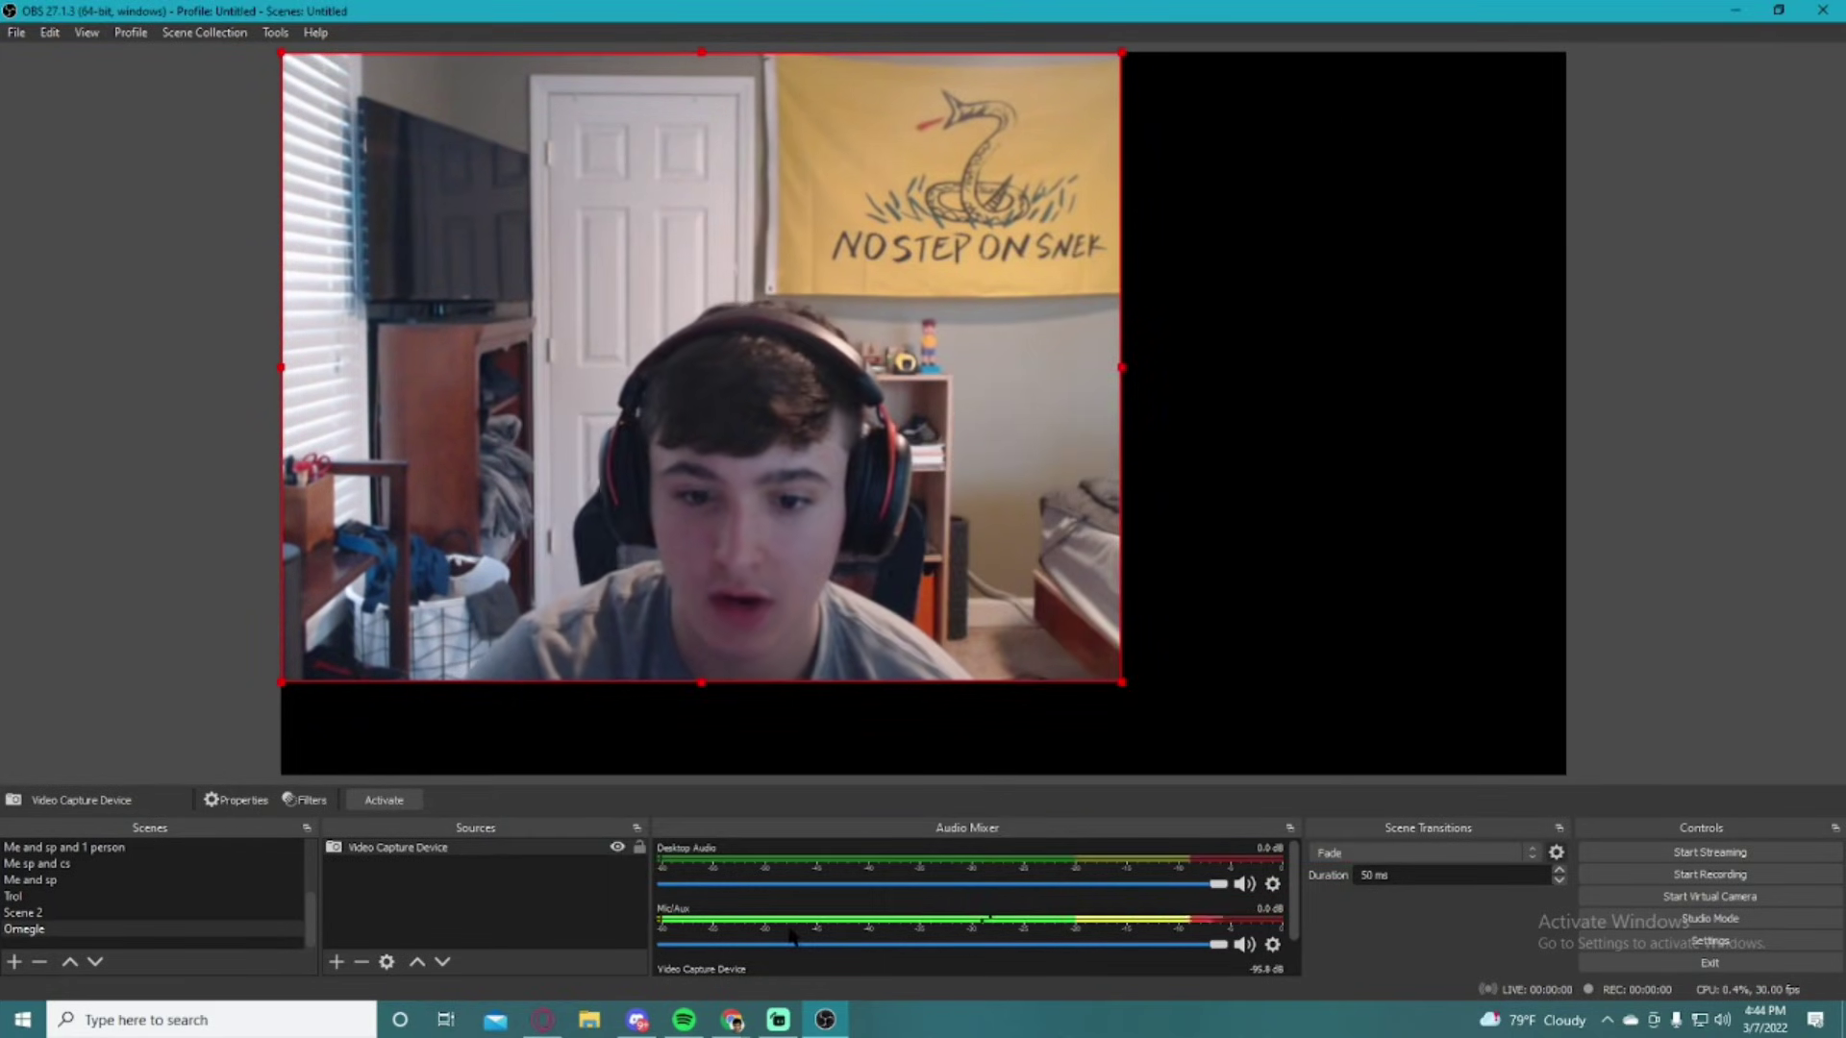
left_click(1272, 944)
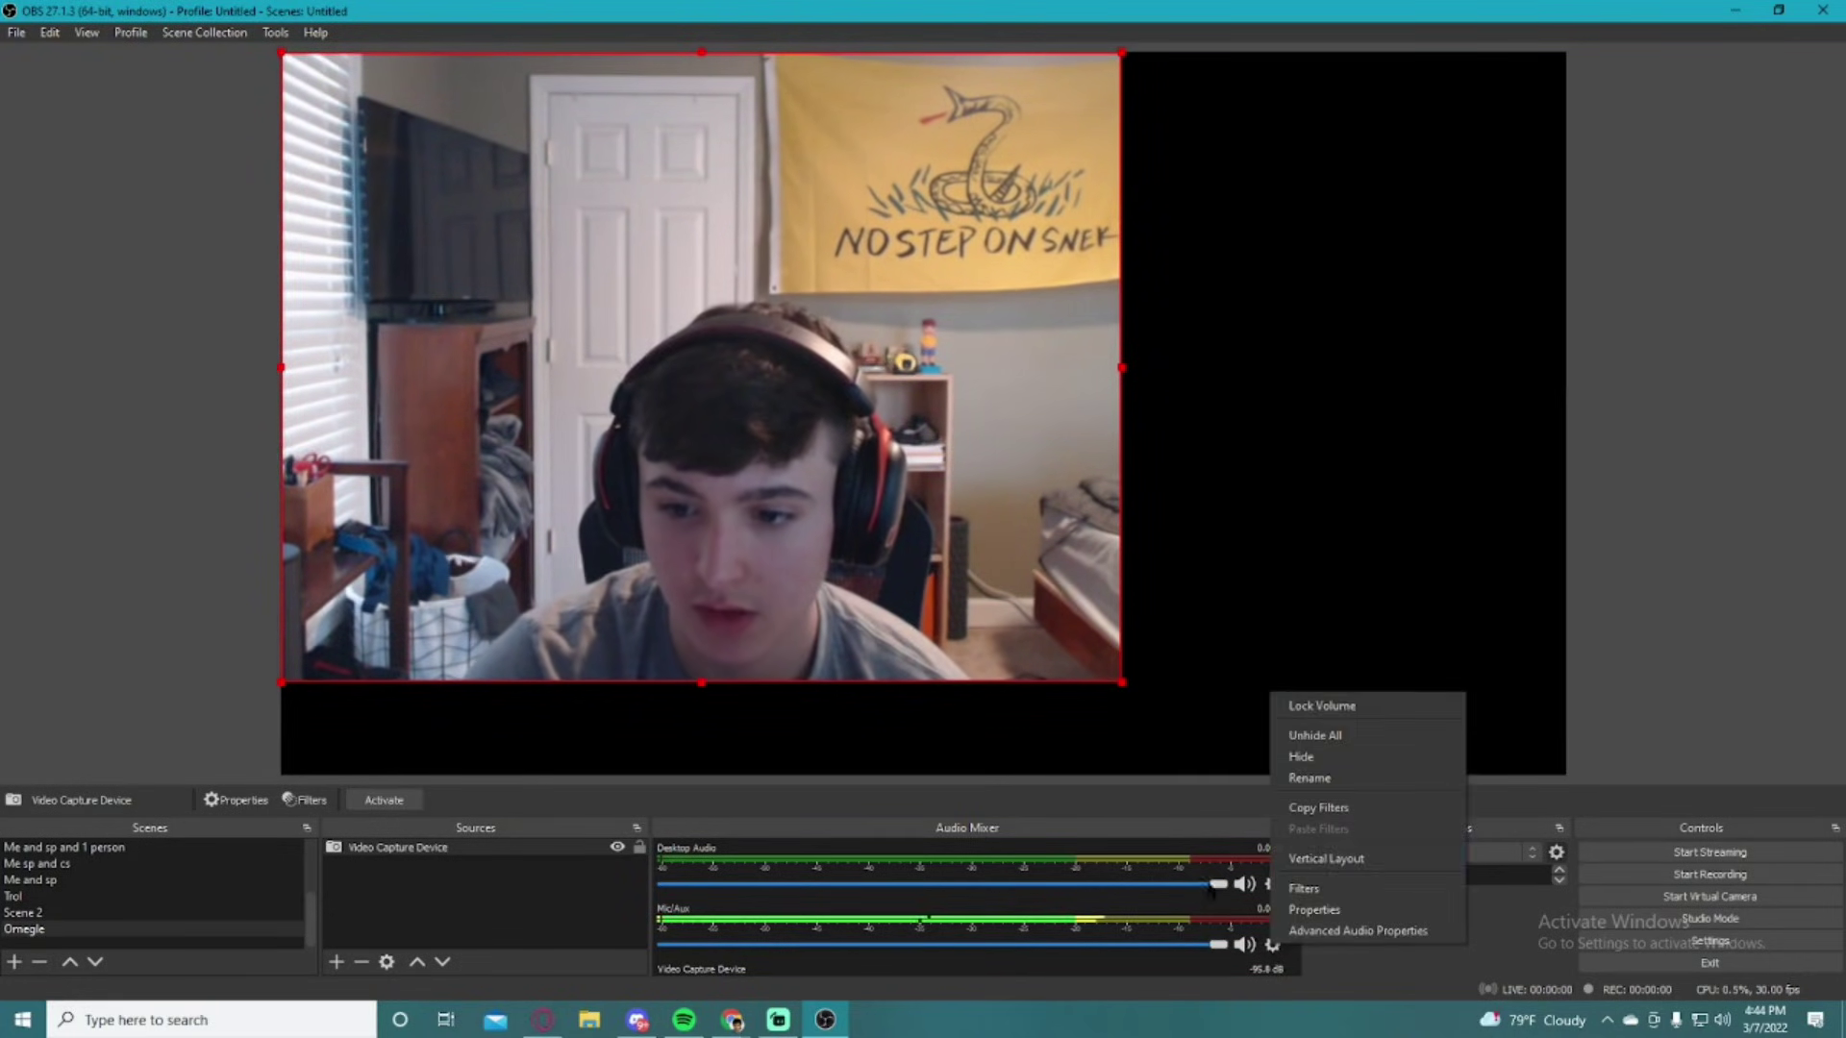
left_click(1318, 891)
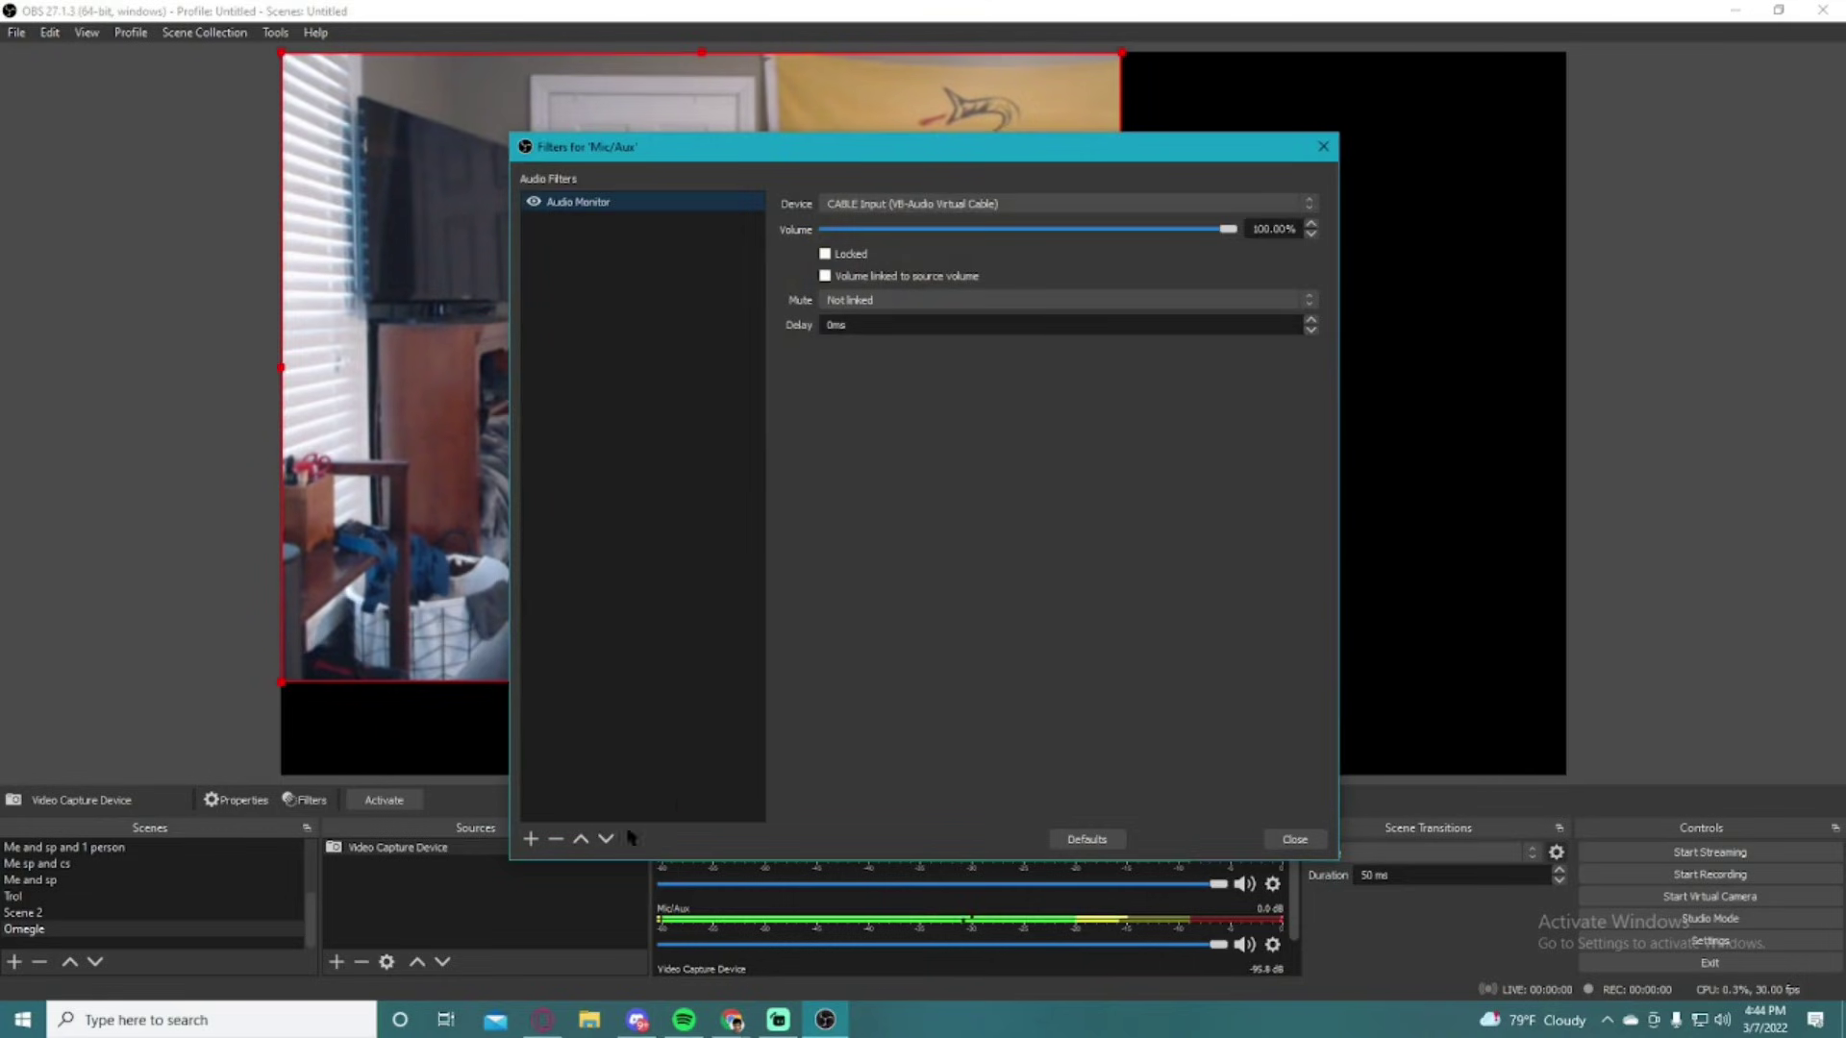
left_click(531, 840)
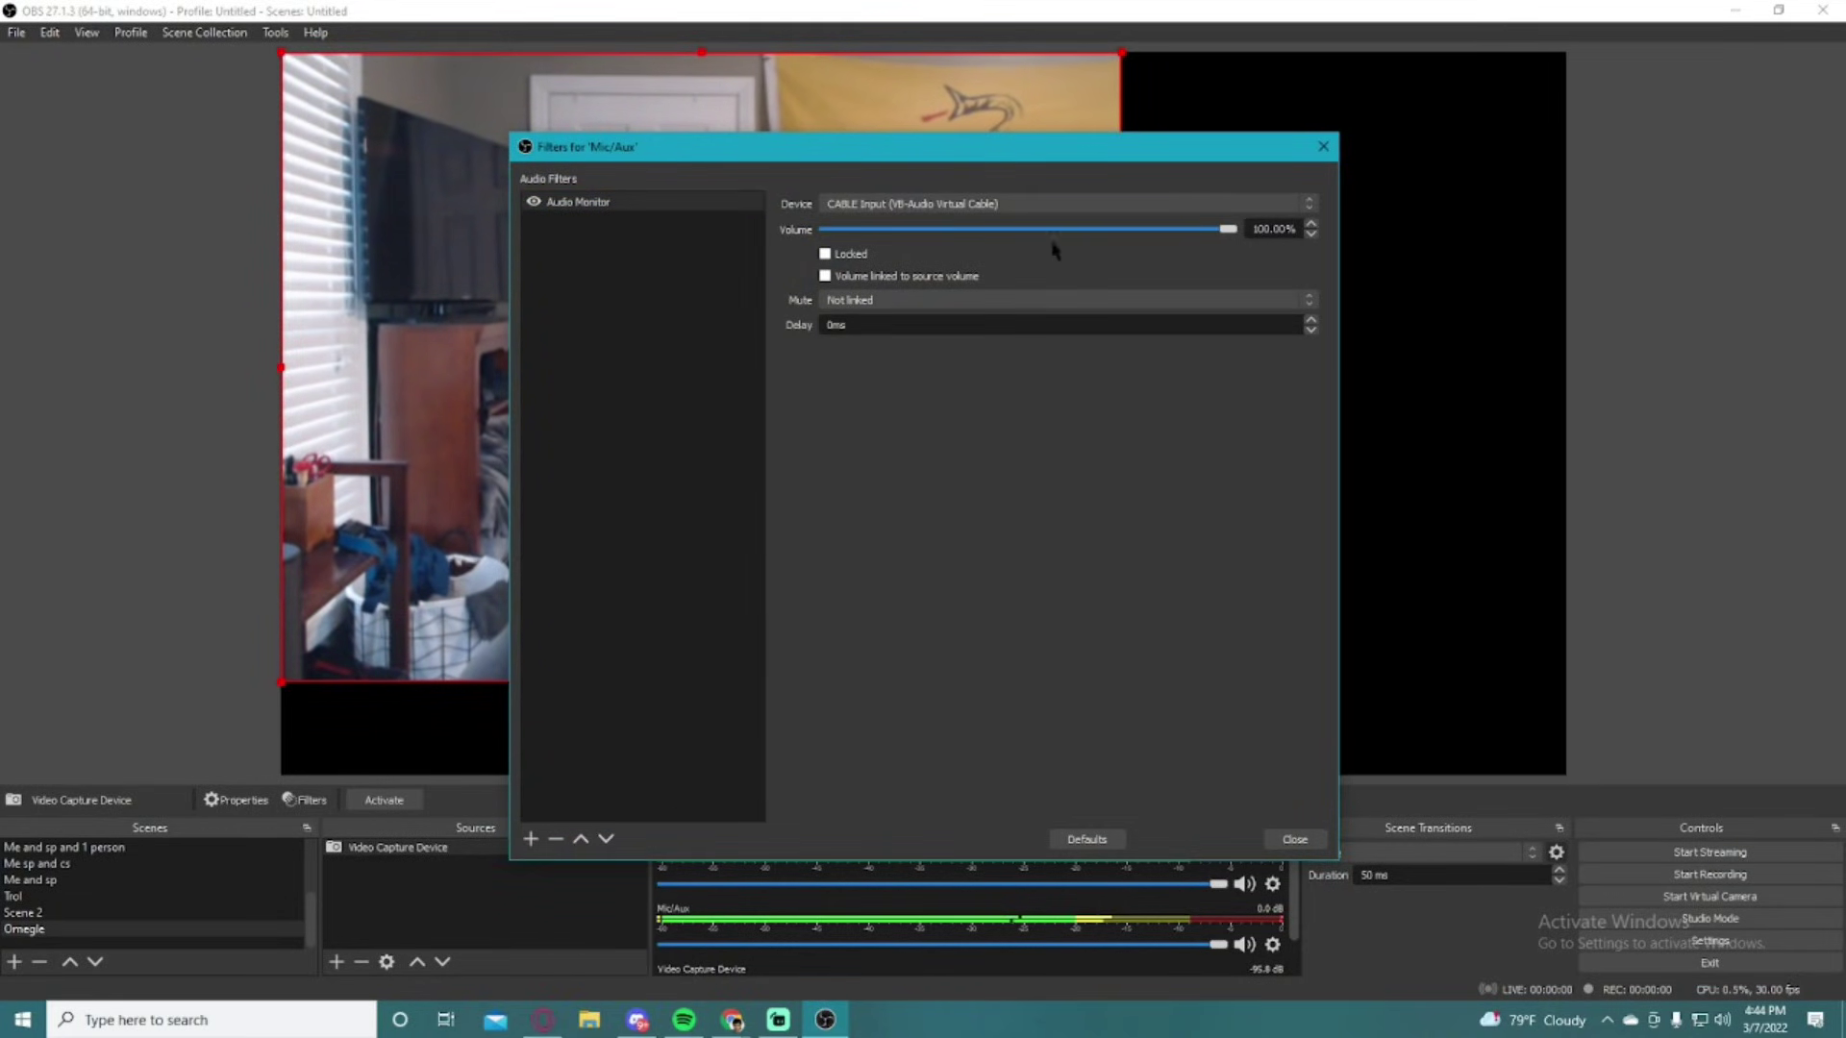
left_click(1008, 205)
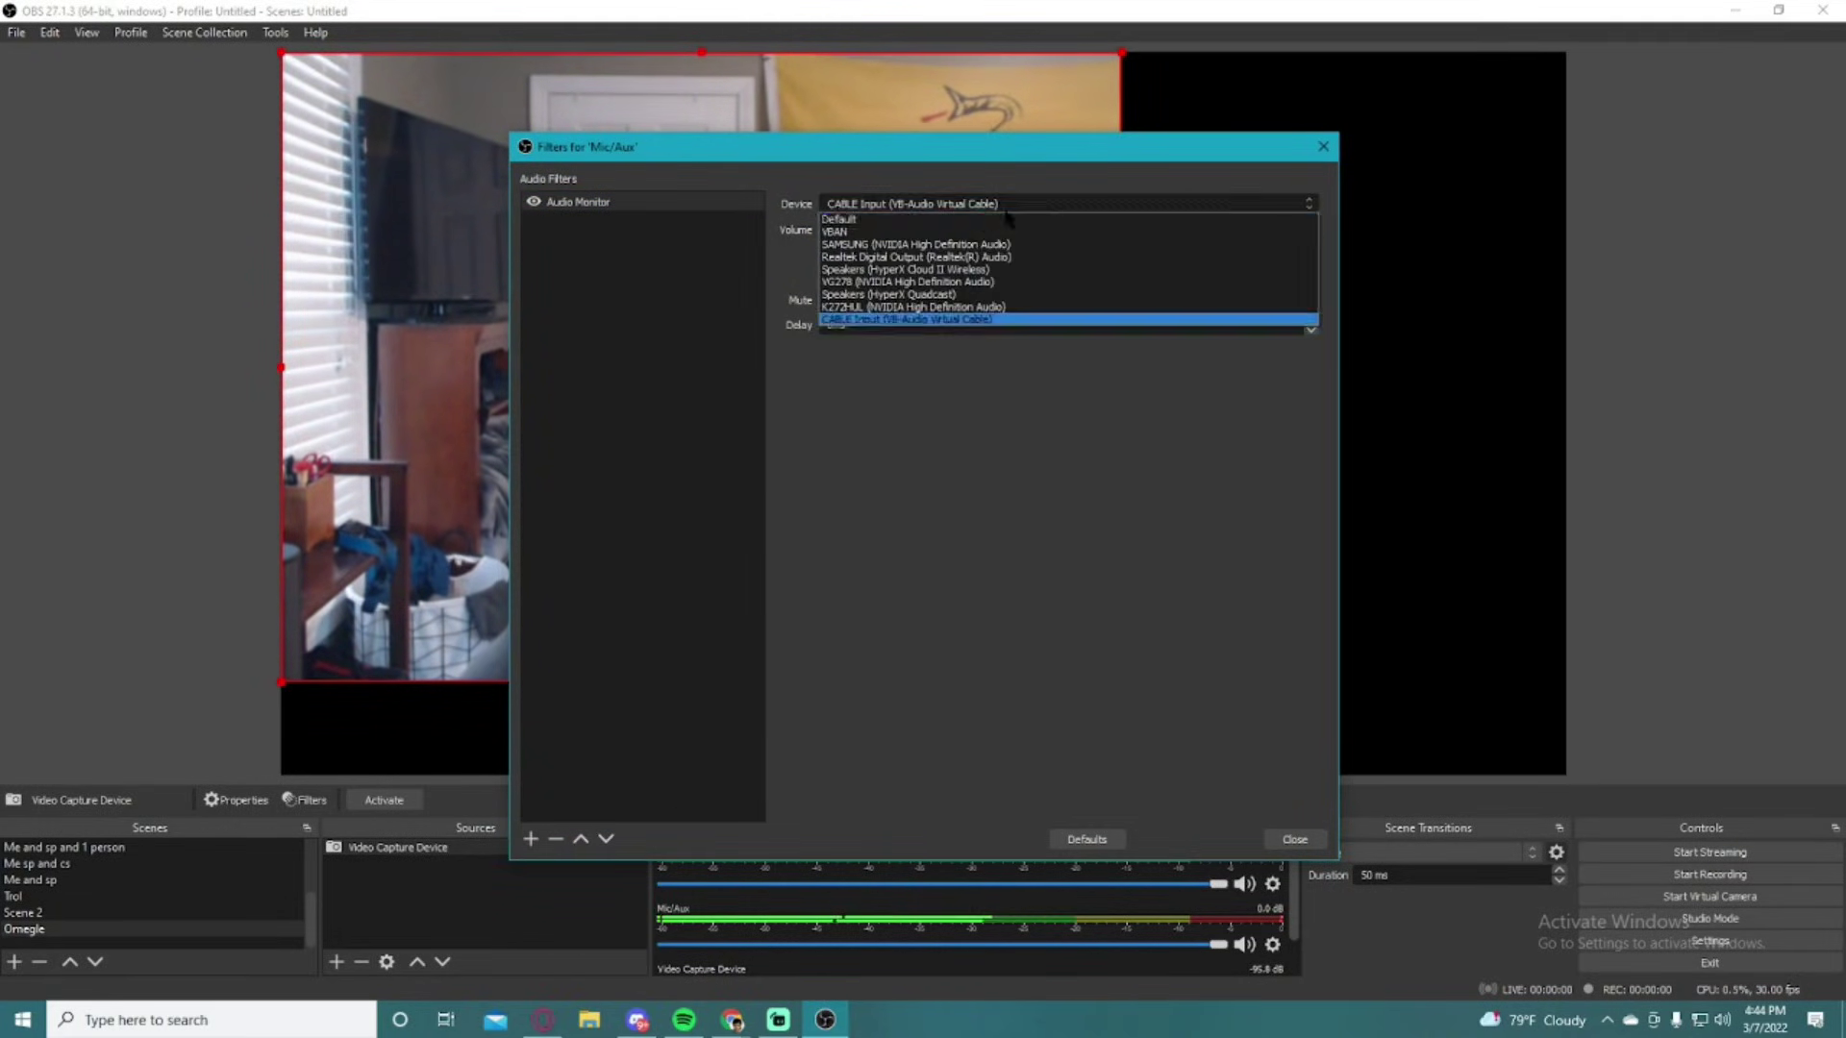
left_click(892, 321)
left_click(1295, 839)
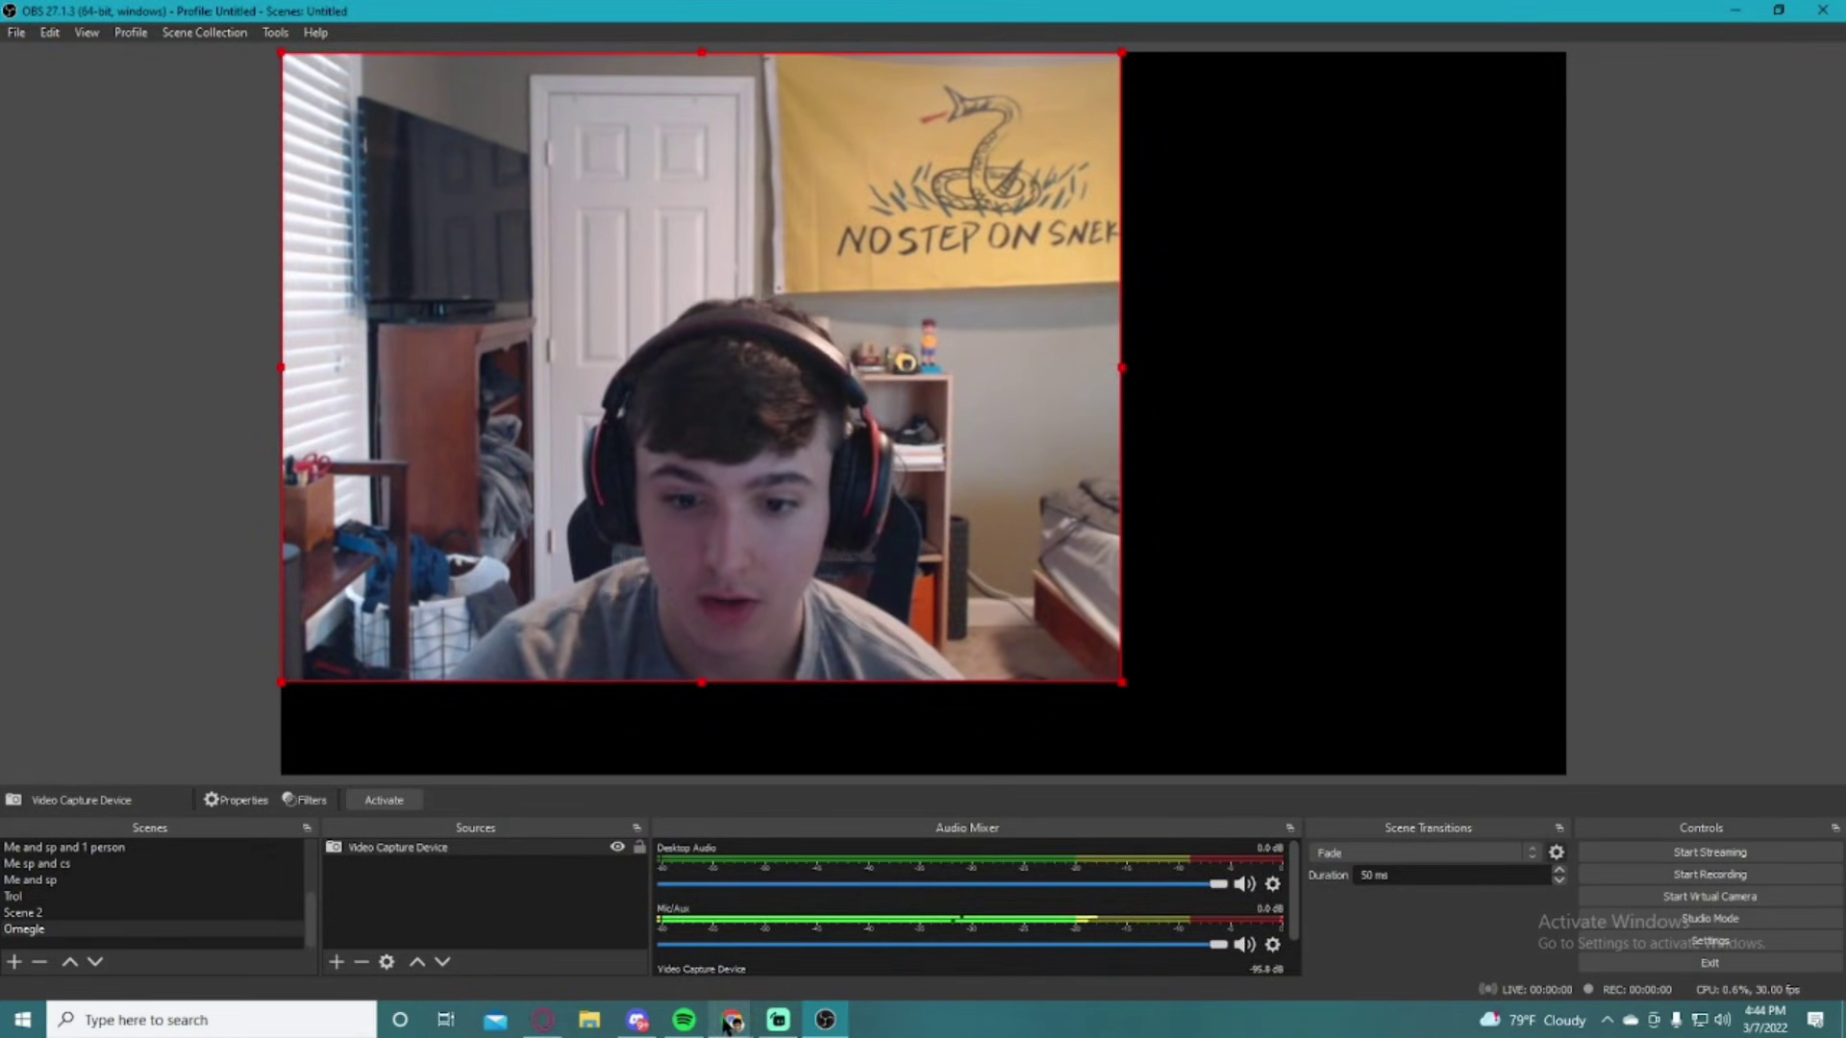
mouse_move(730, 1019)
left_click(762, 898)
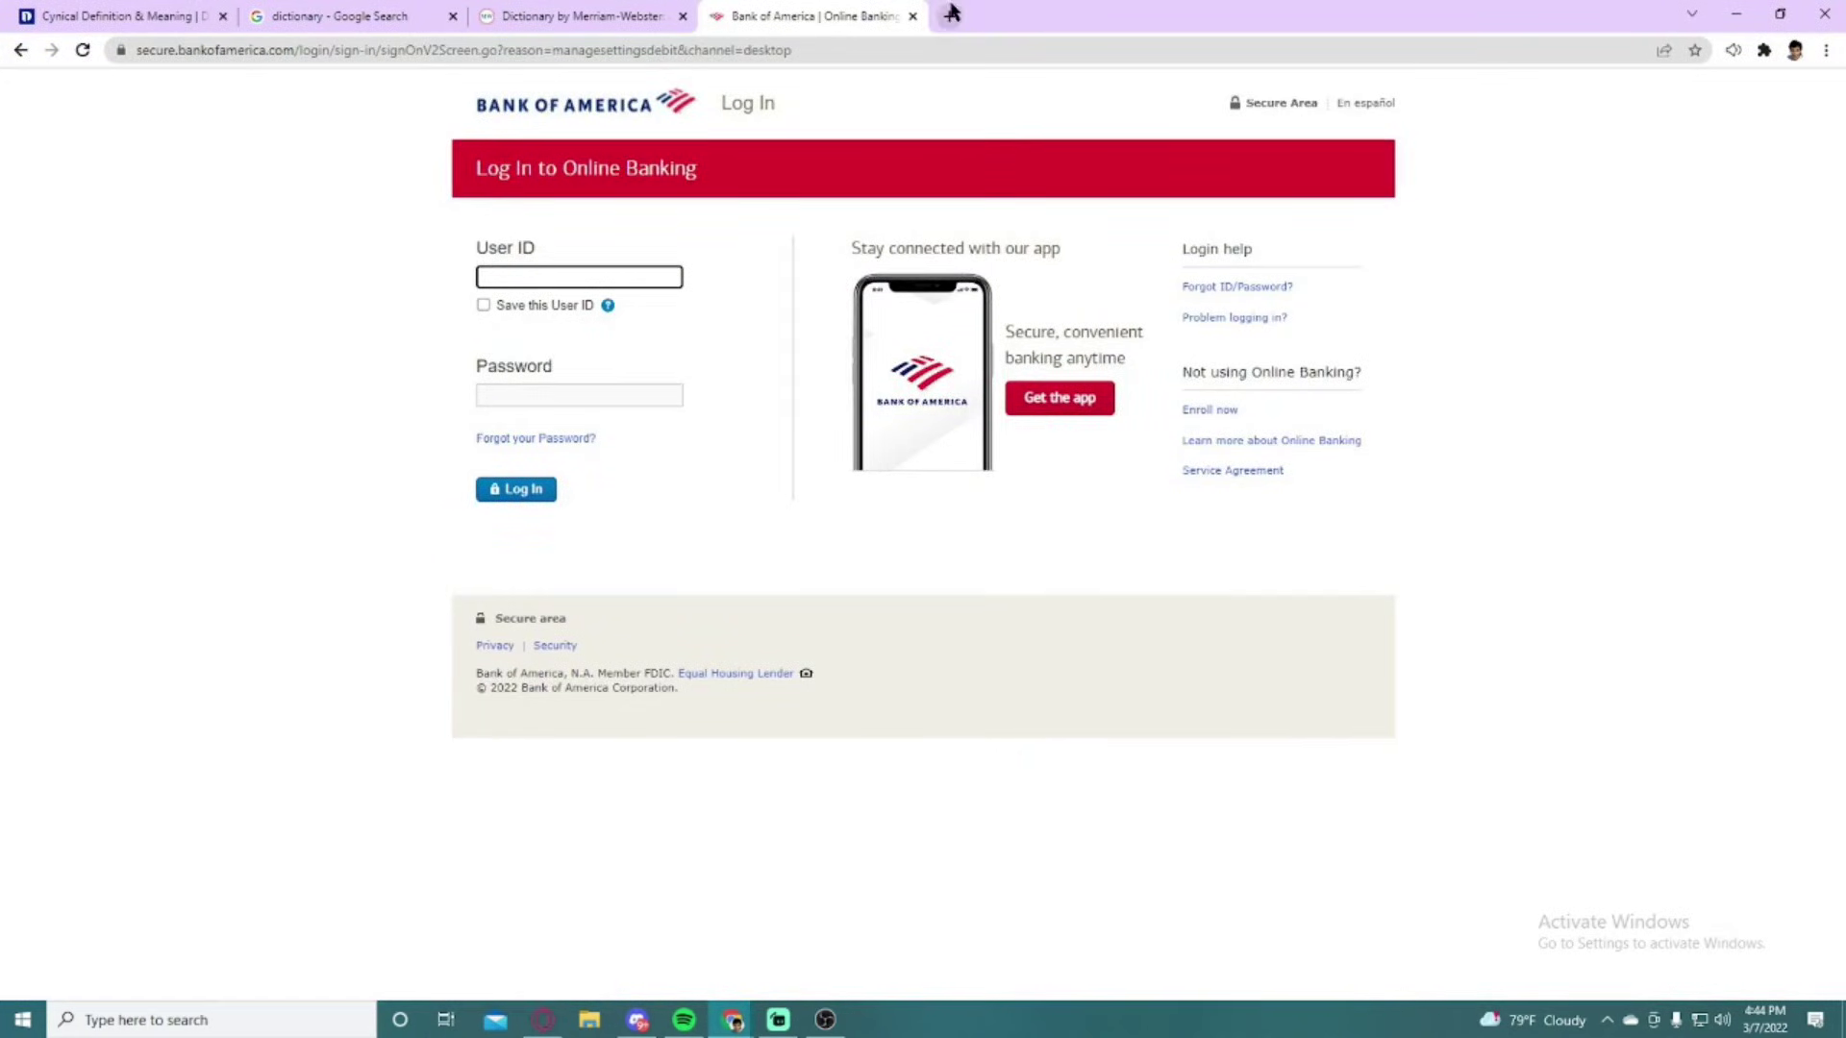
Step: Move a new tab into its own window and open Chrome Settings
left_click(950, 16)
left_click_drag(980, 12, 1035, 123)
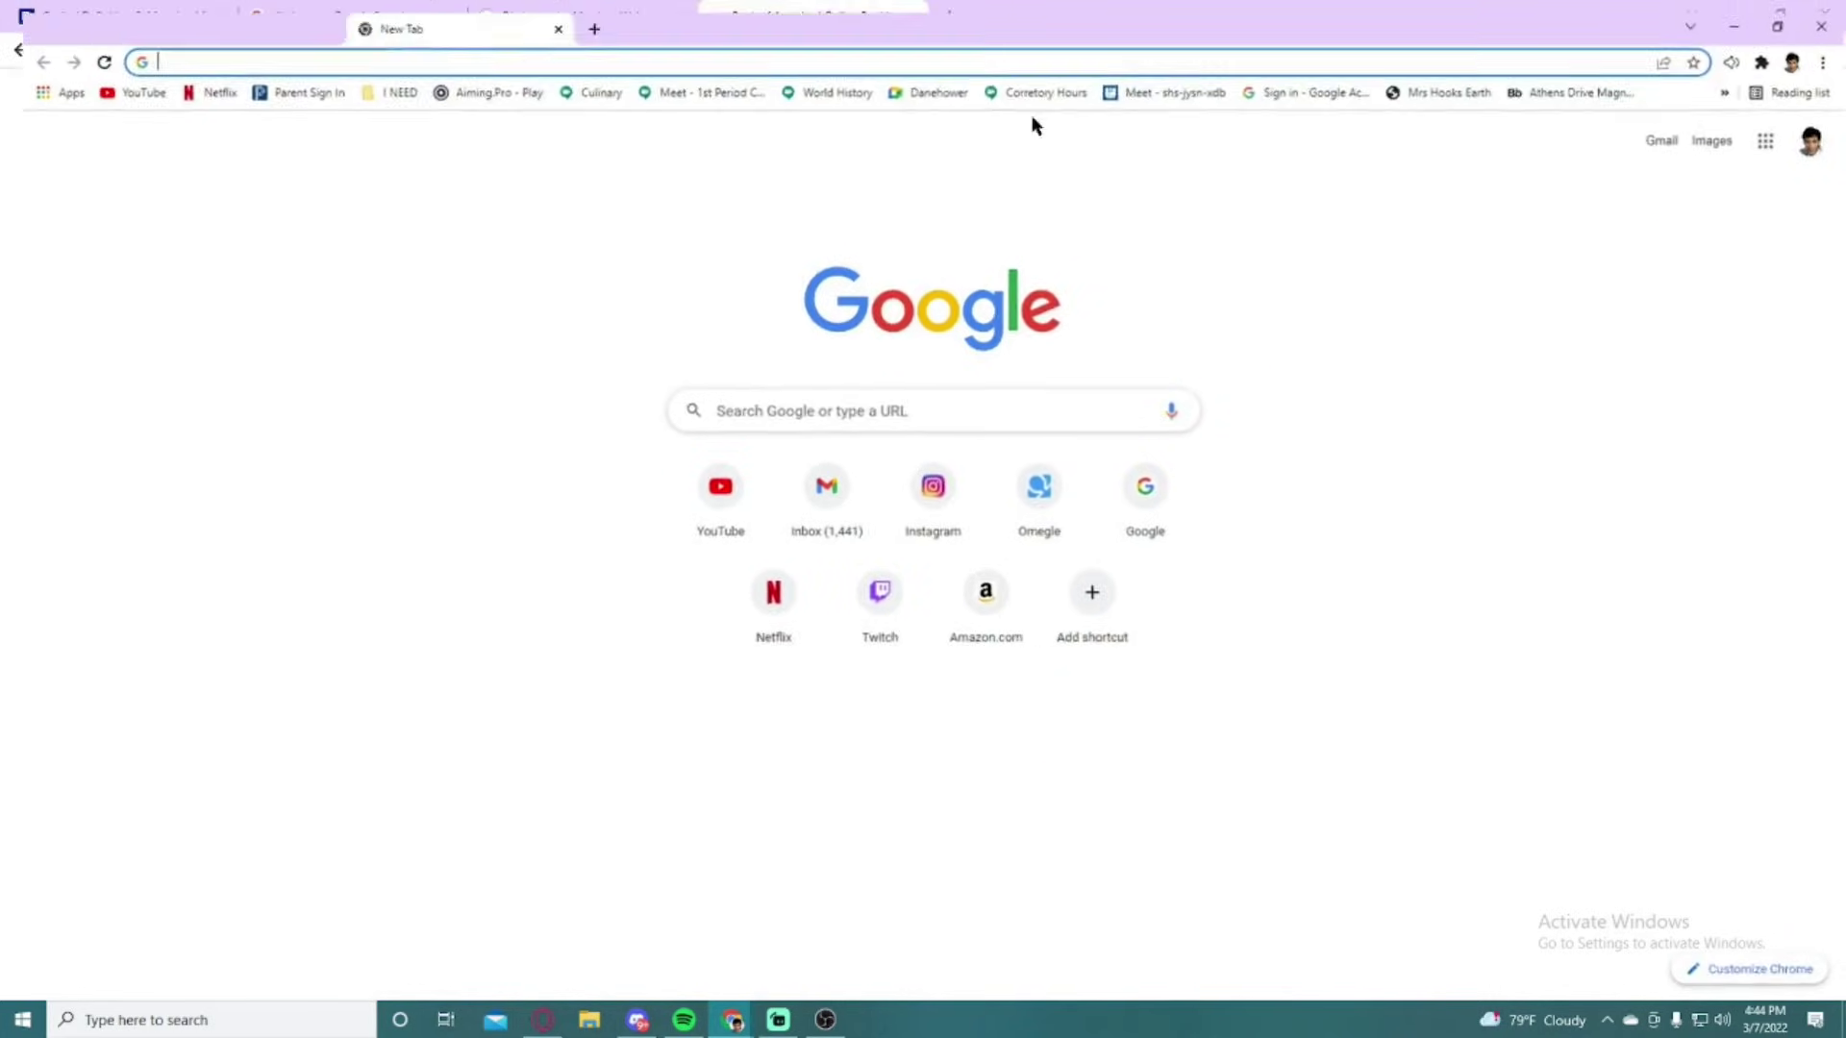
left_click(1826, 50)
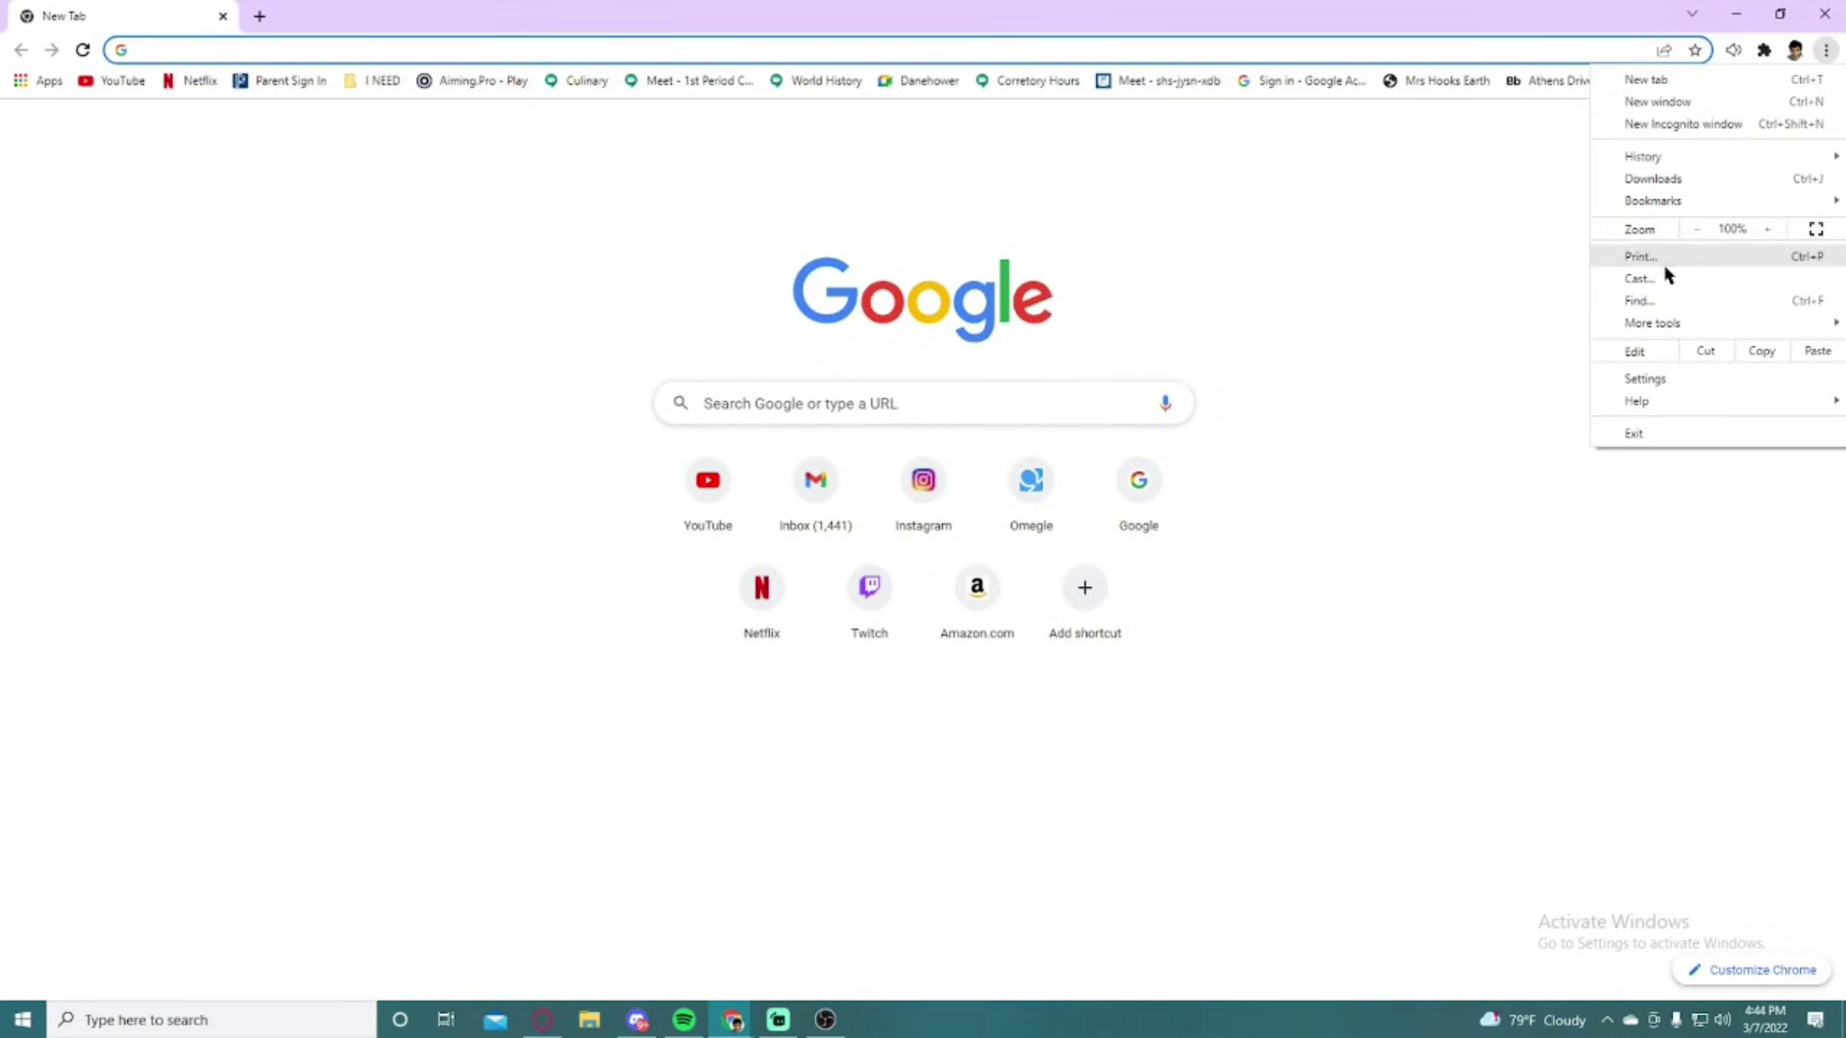
left_click(1644, 377)
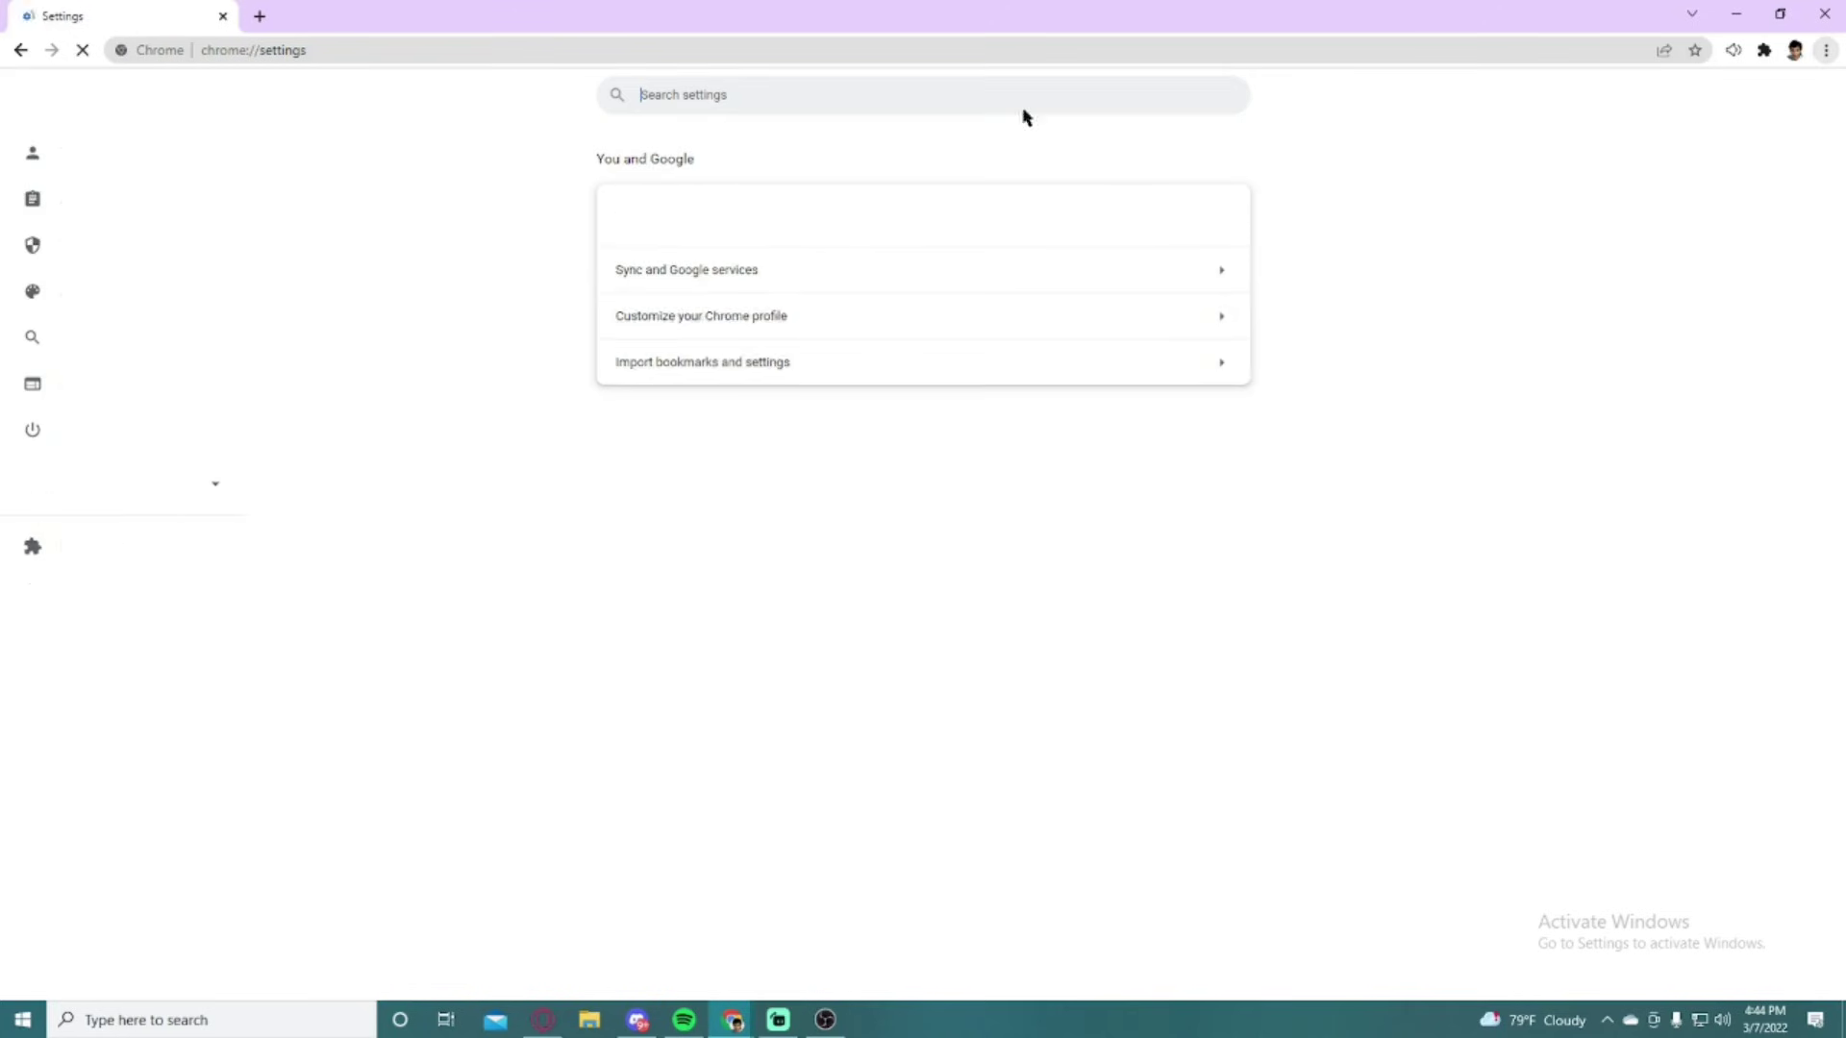
Step: Load omegle.com and start a video chat, agreeing to the terms of service
left_click(253, 15)
type("ome")
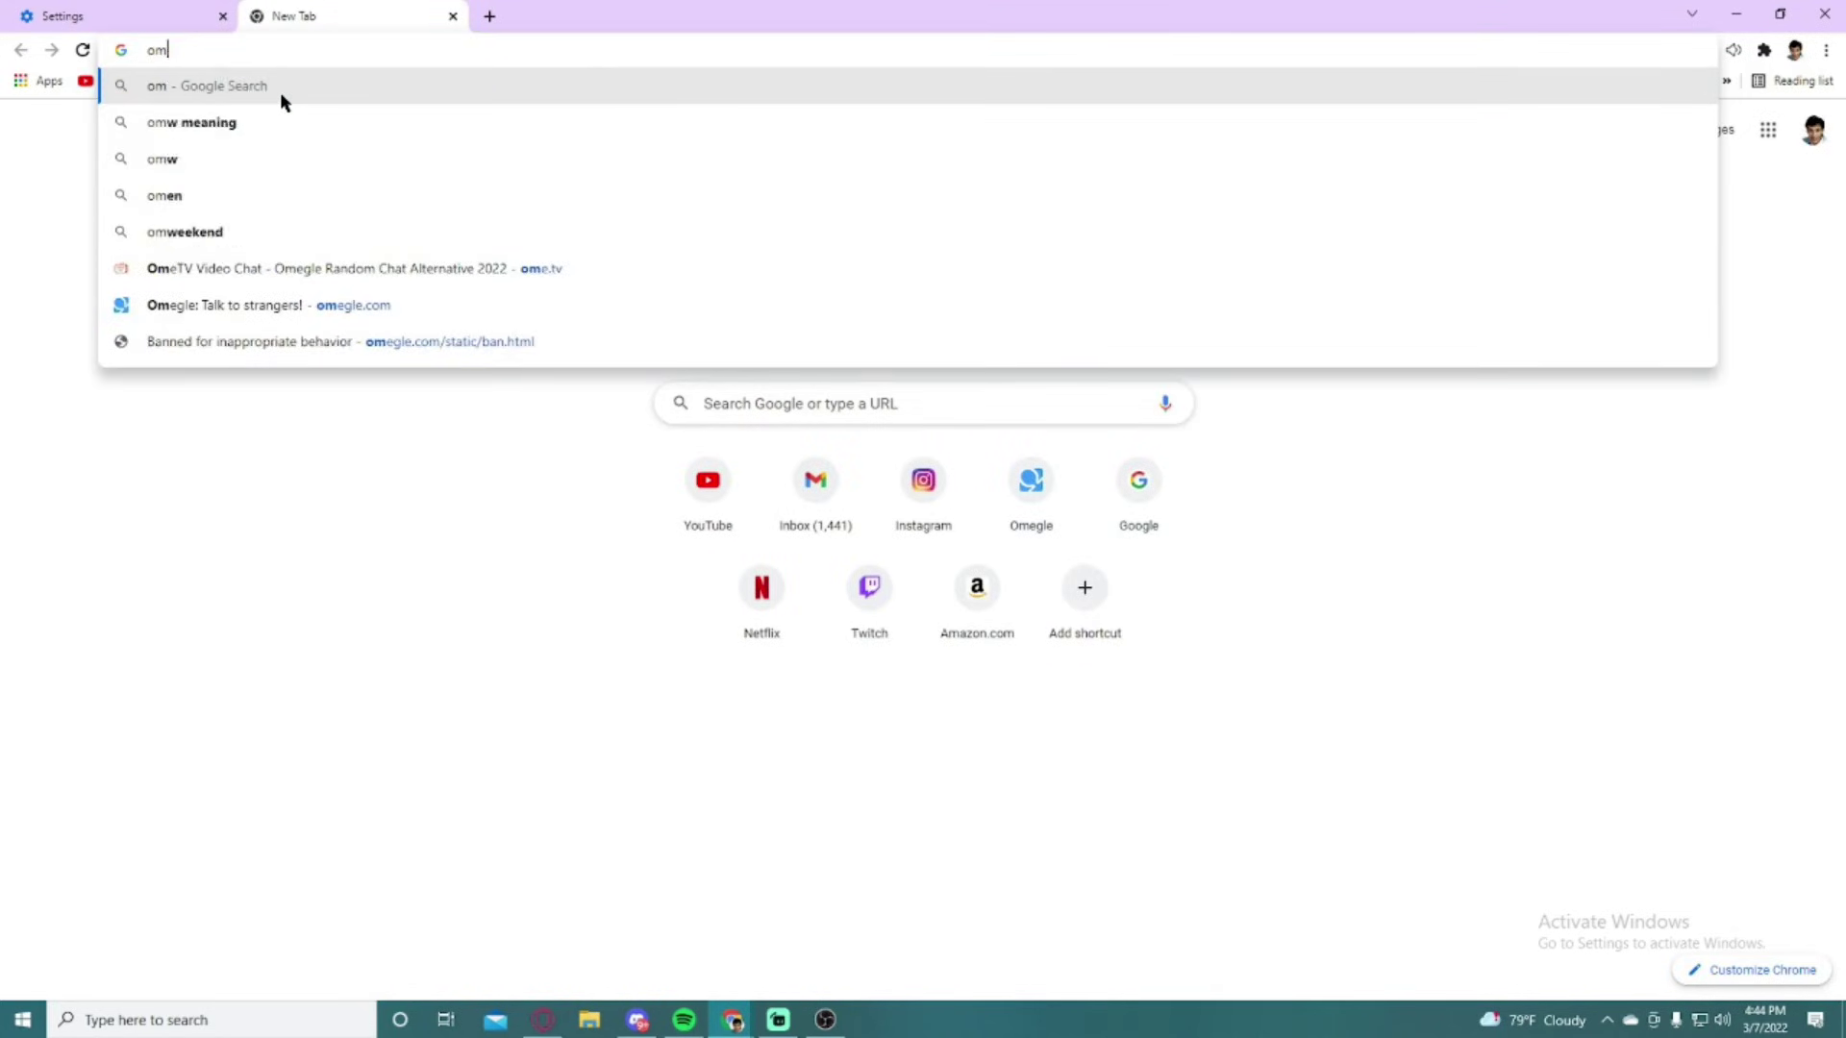
type("gl")
key("Return")
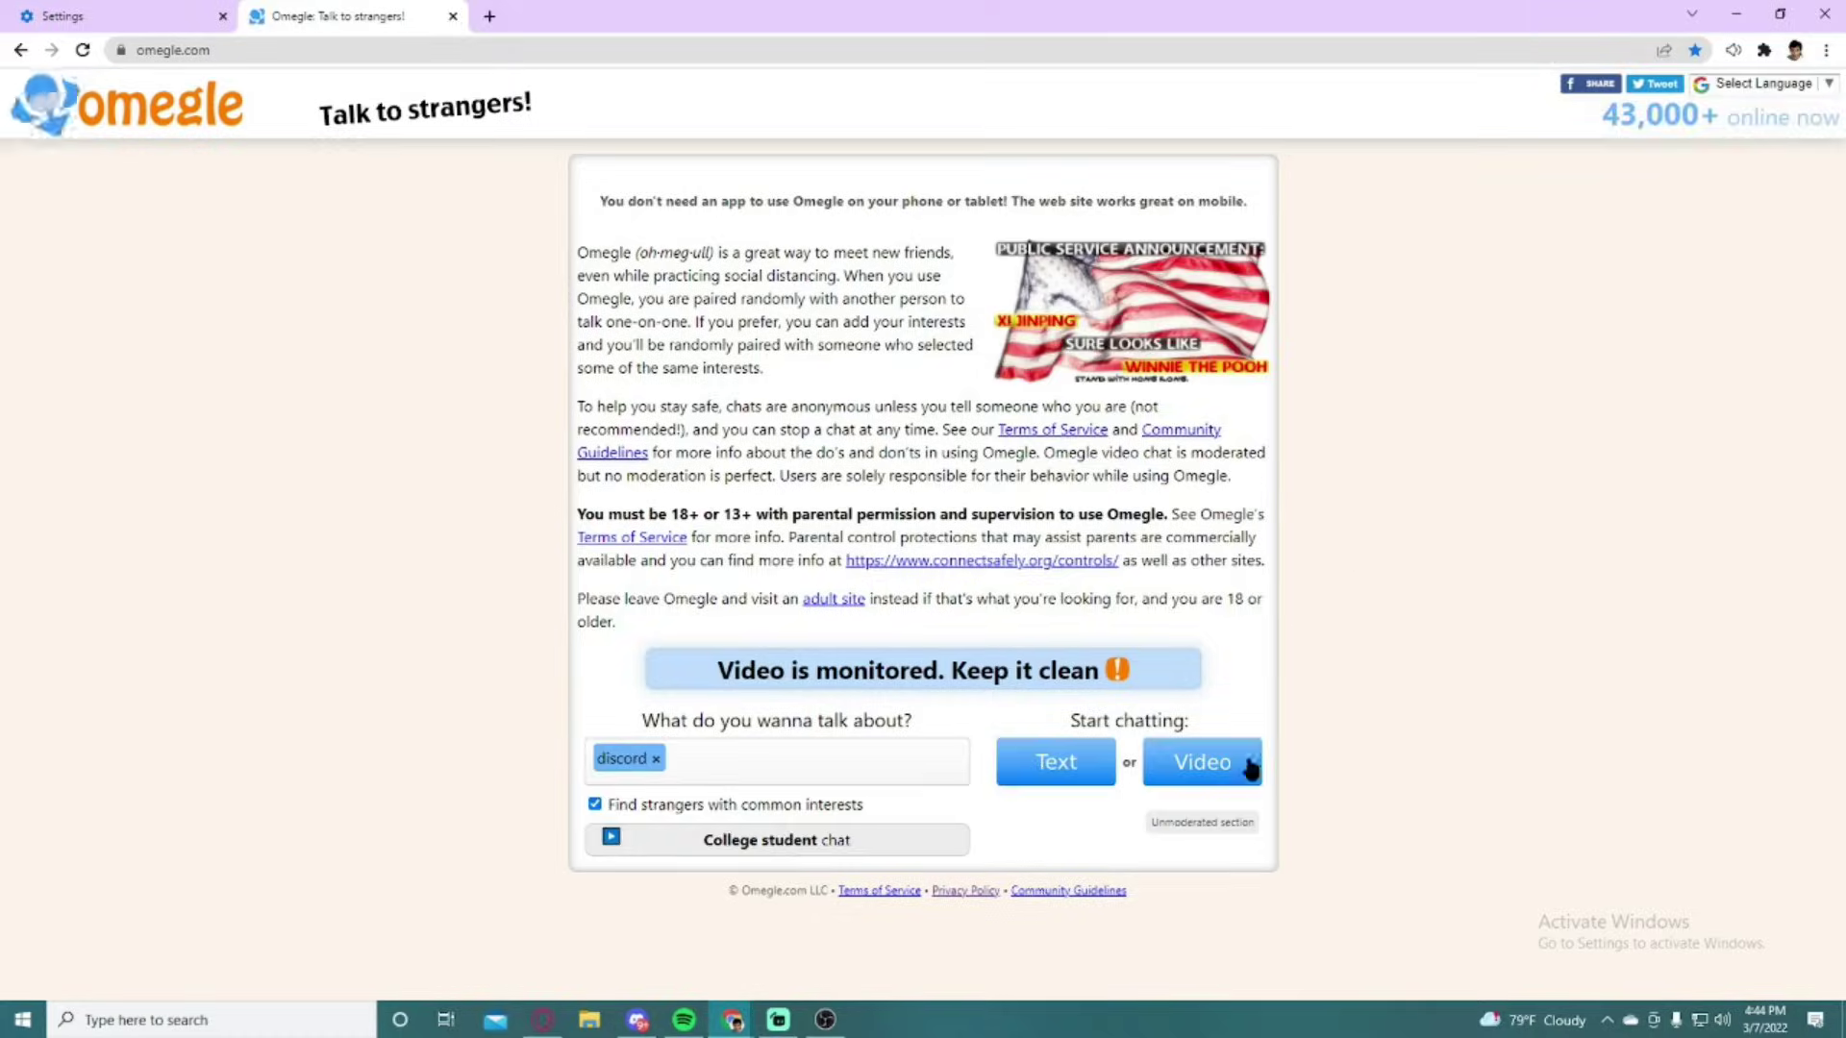
left_click(1226, 767)
left_click(1373, 372)
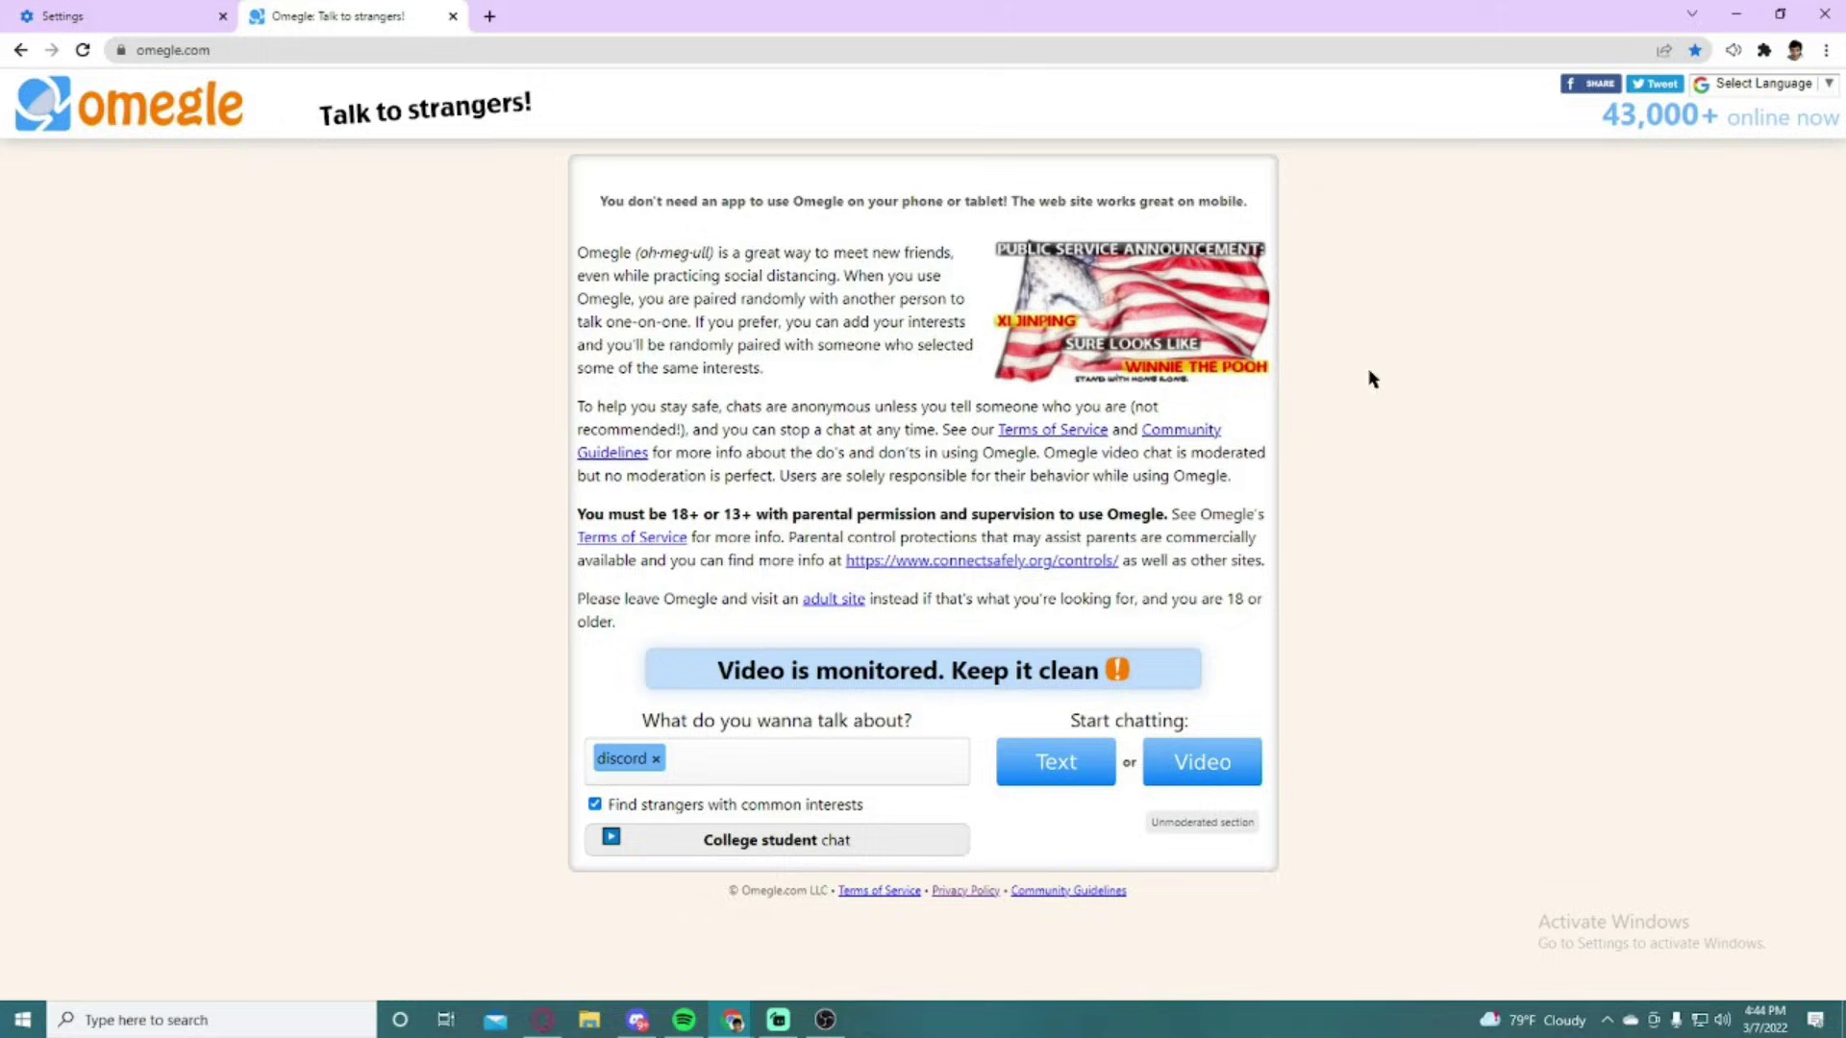
left_click(1190, 769)
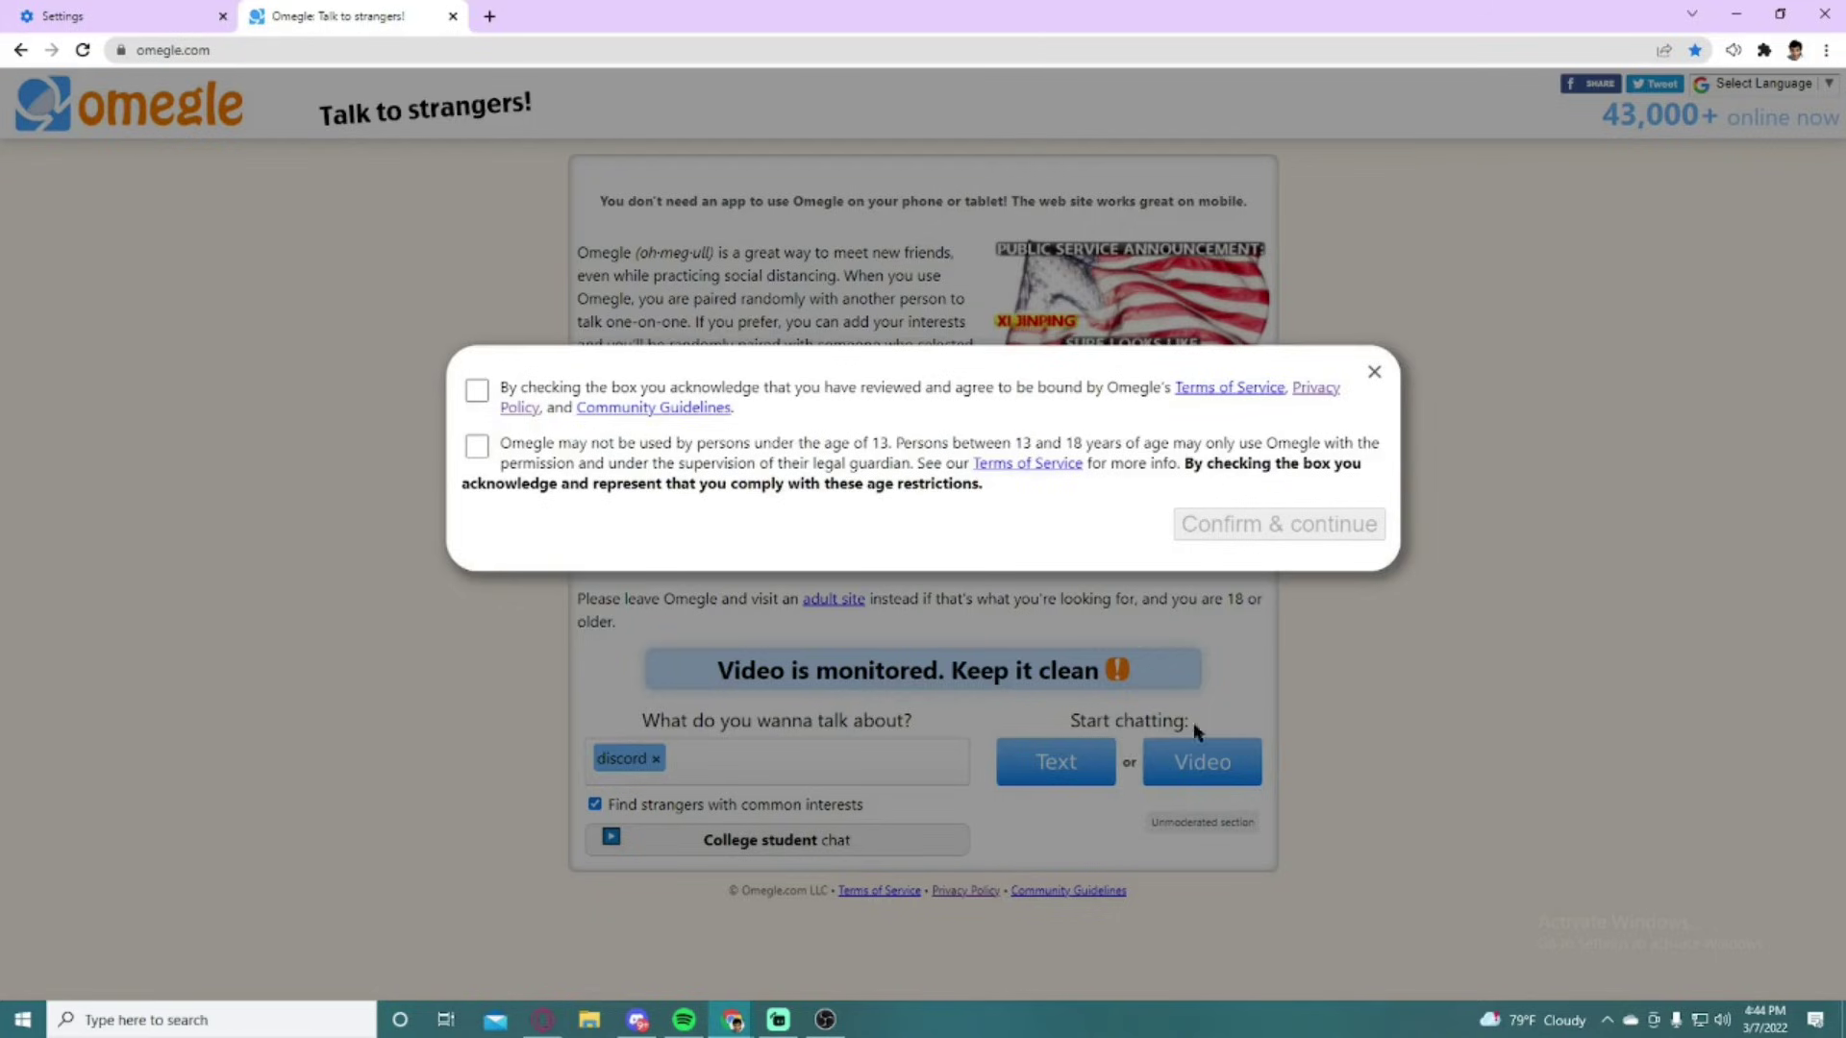
left_click(477, 390)
left_click(1279, 524)
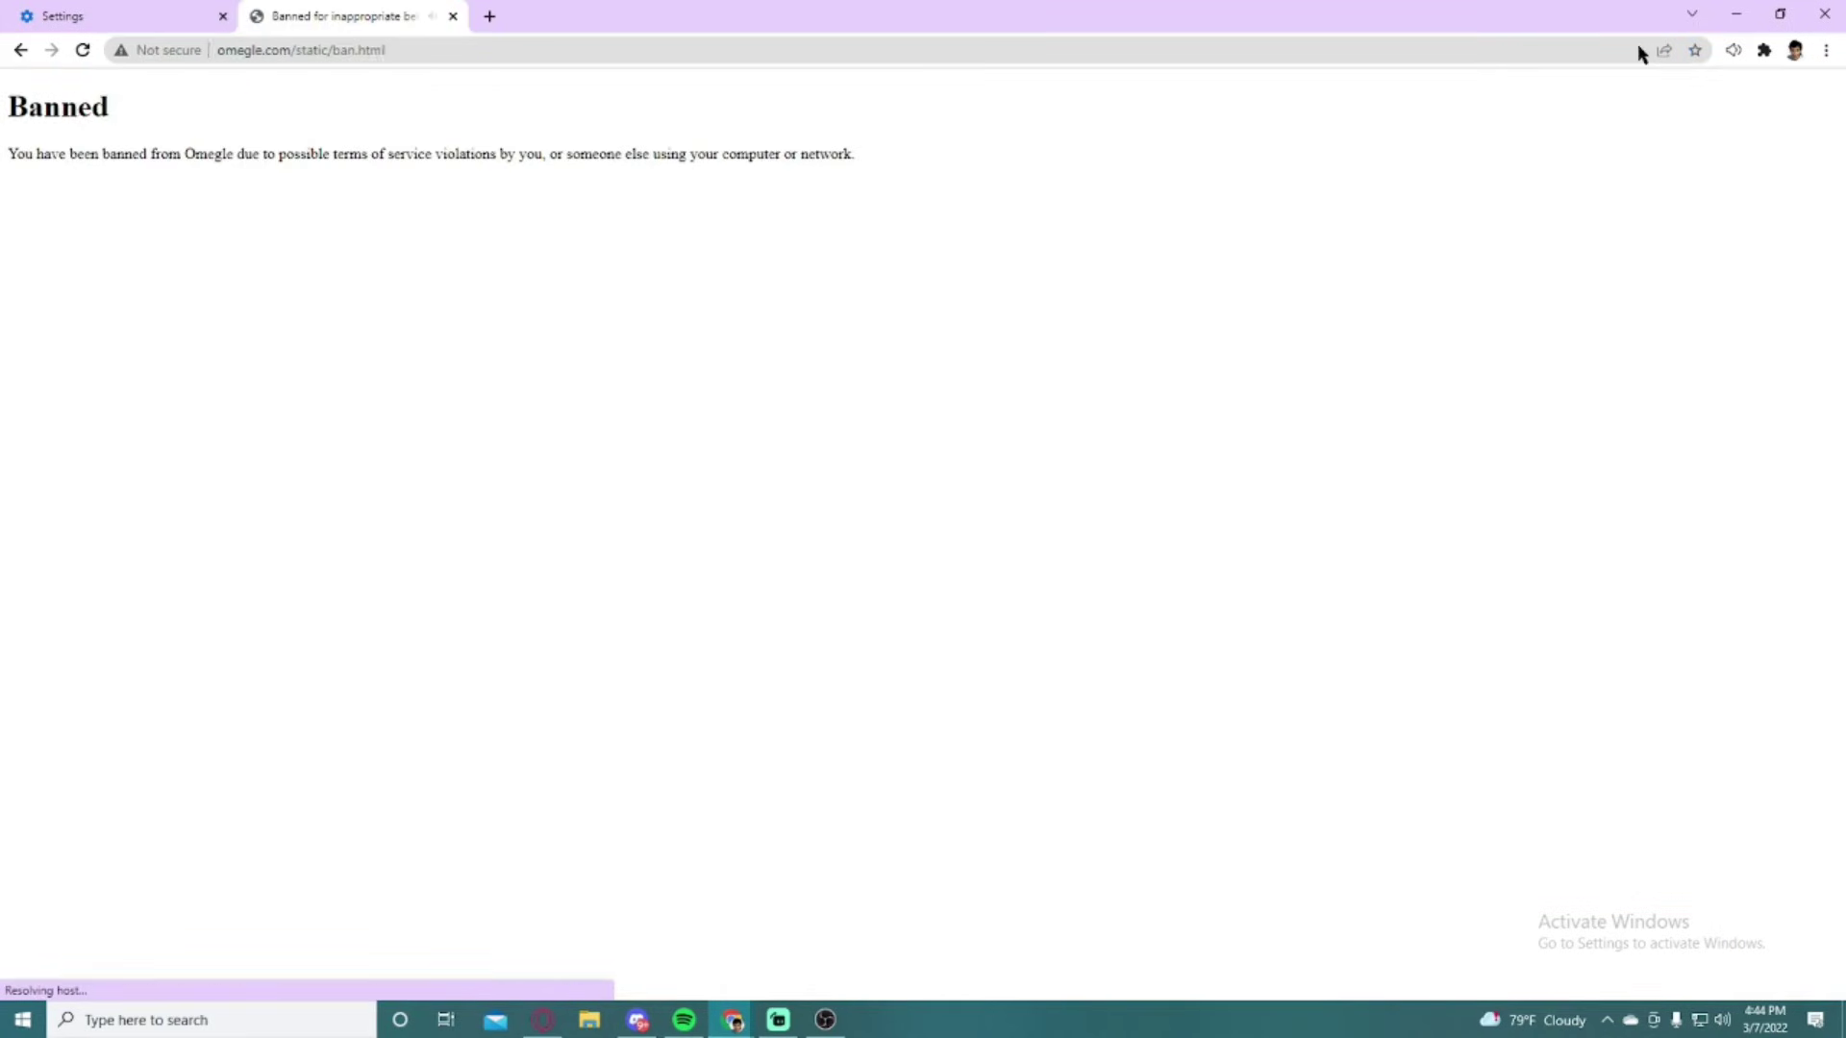
Step: Leave the Banned notice and go back to the Omegle homepage
left_click(1637, 50)
left_click(89, 106)
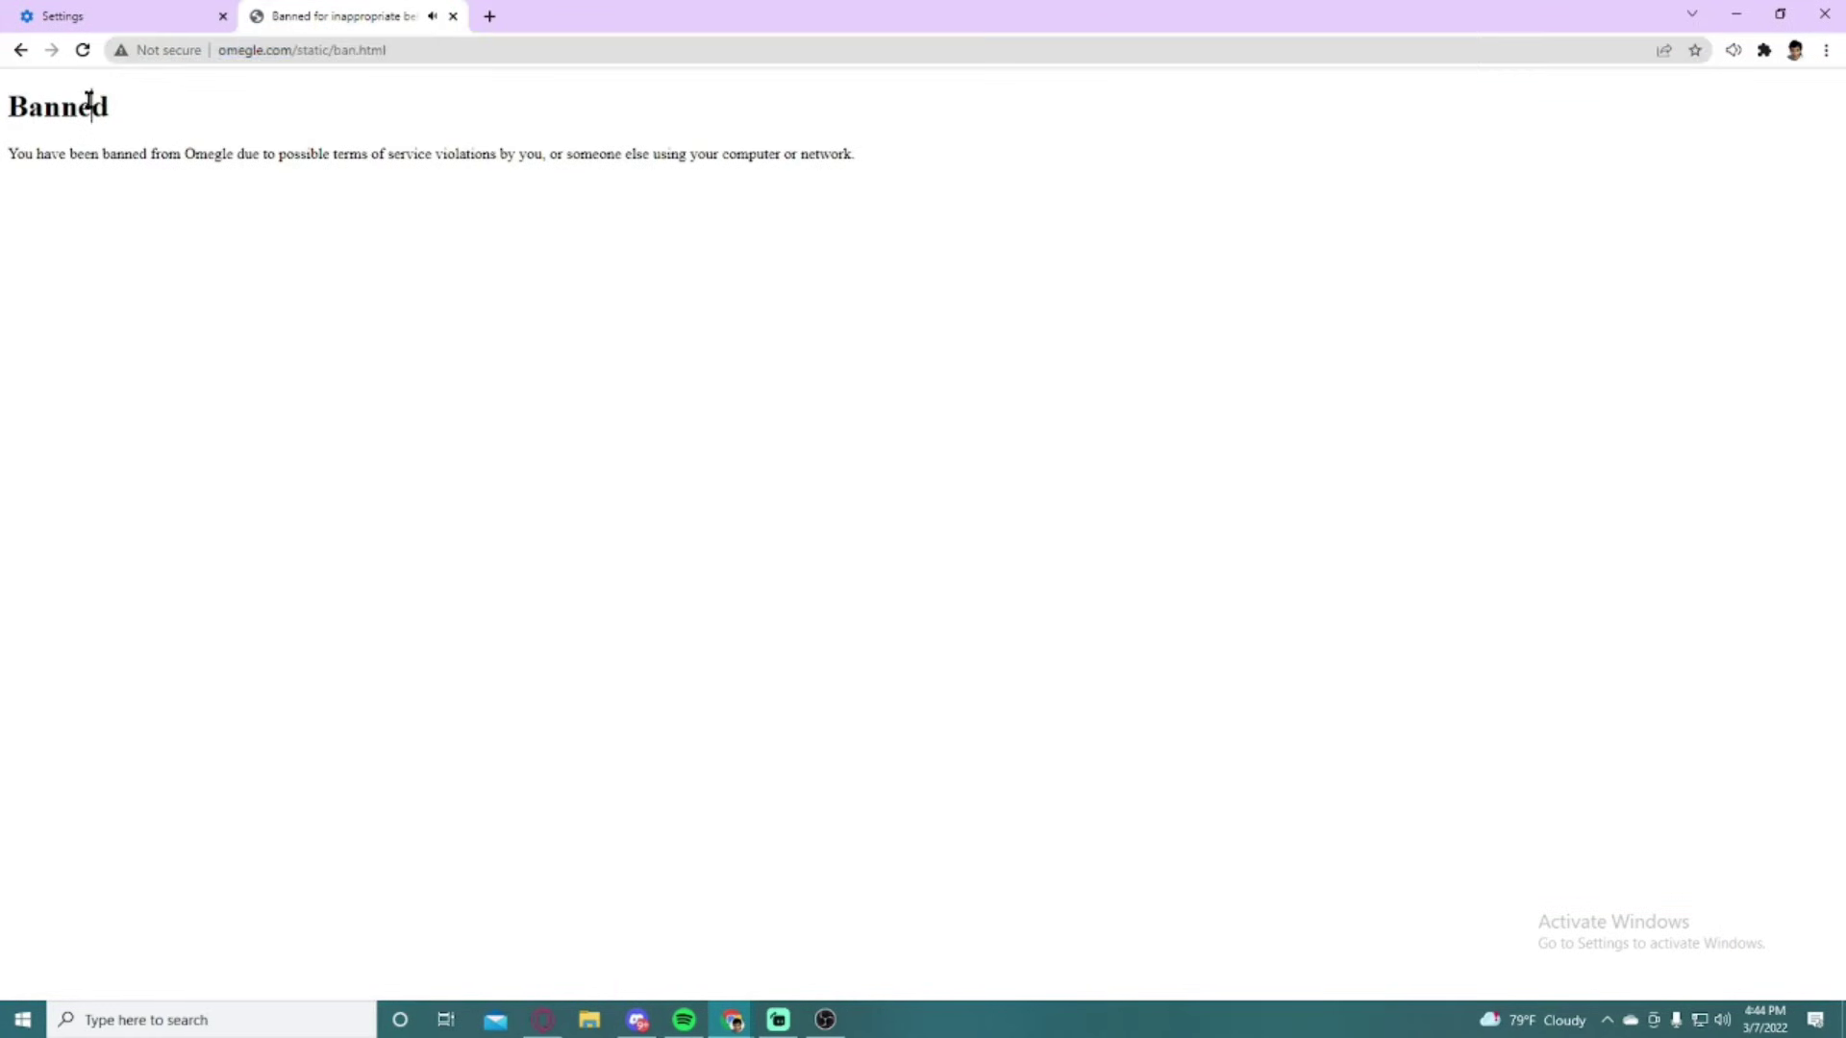
left_click(30, 50)
Step: Close the Omegle tab and search Chrome Settings for 'micro' to find Site Settings
key("ctrl+w")
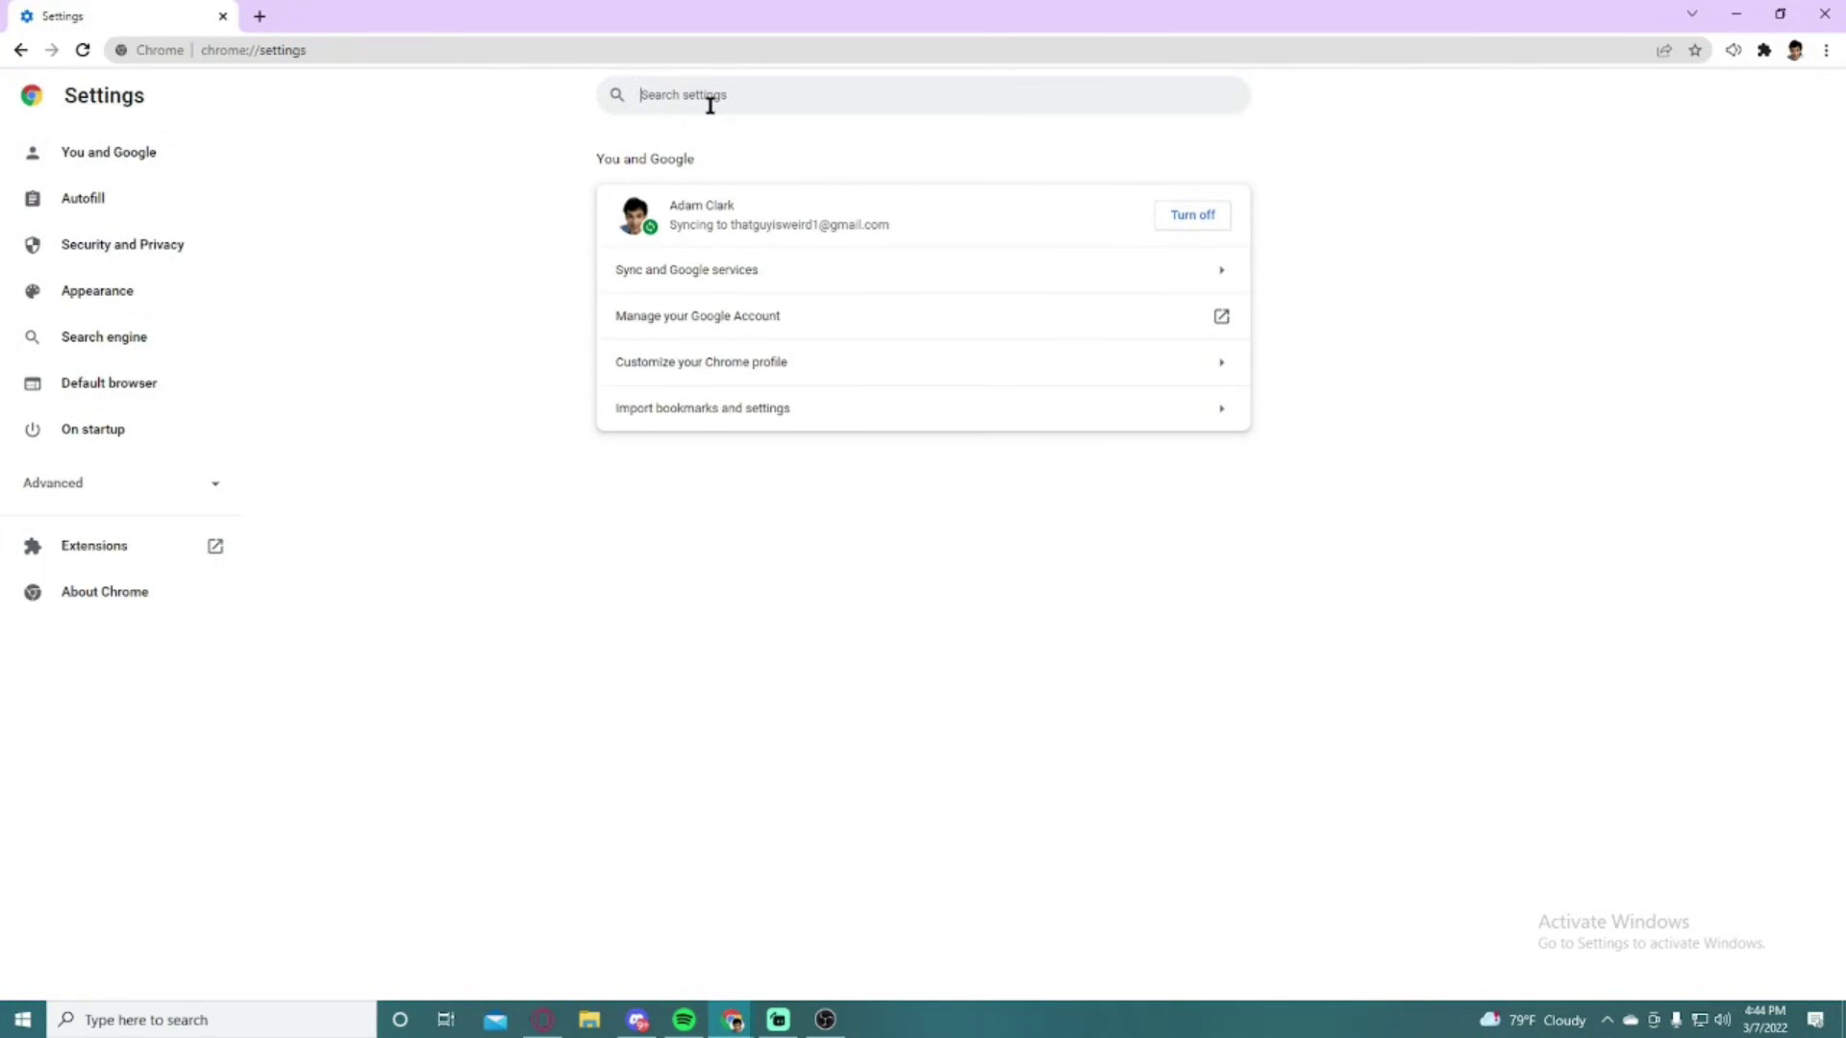
type("micro")
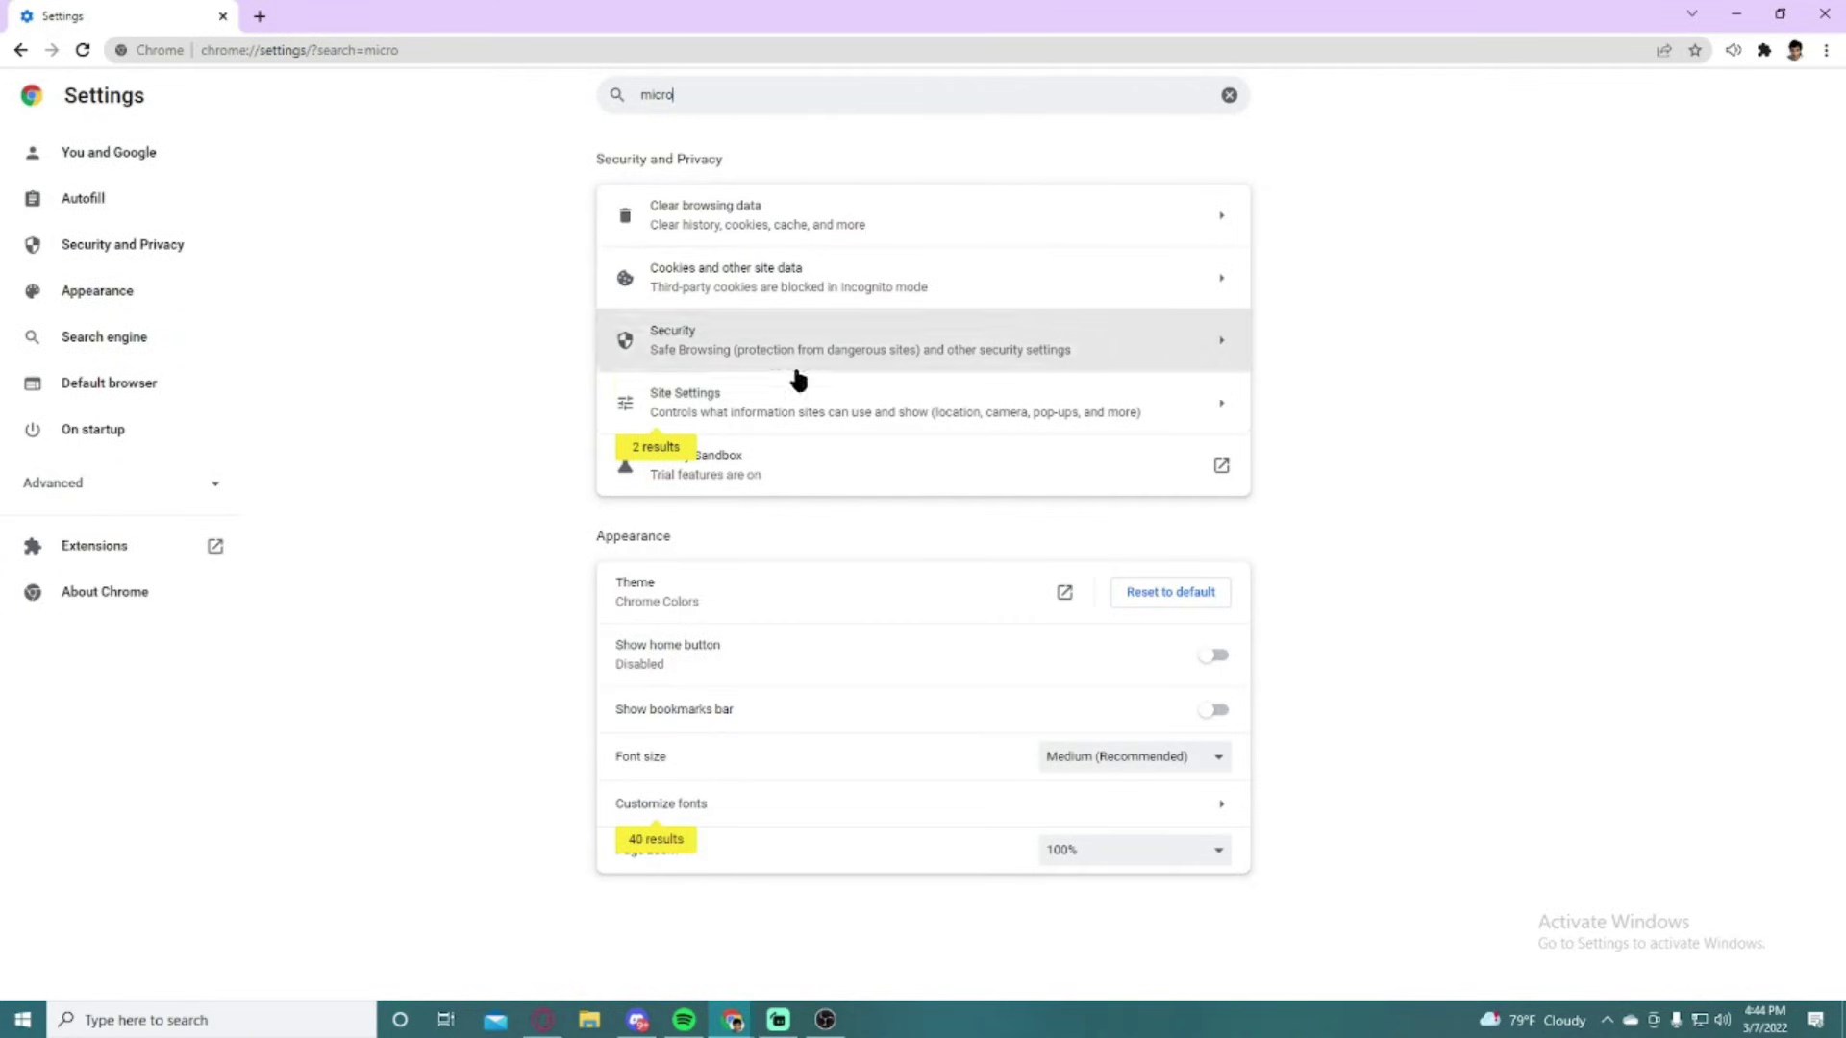
left_click(802, 399)
scroll(782, 589, "down", 1)
scroll(768, 557, "down", 3)
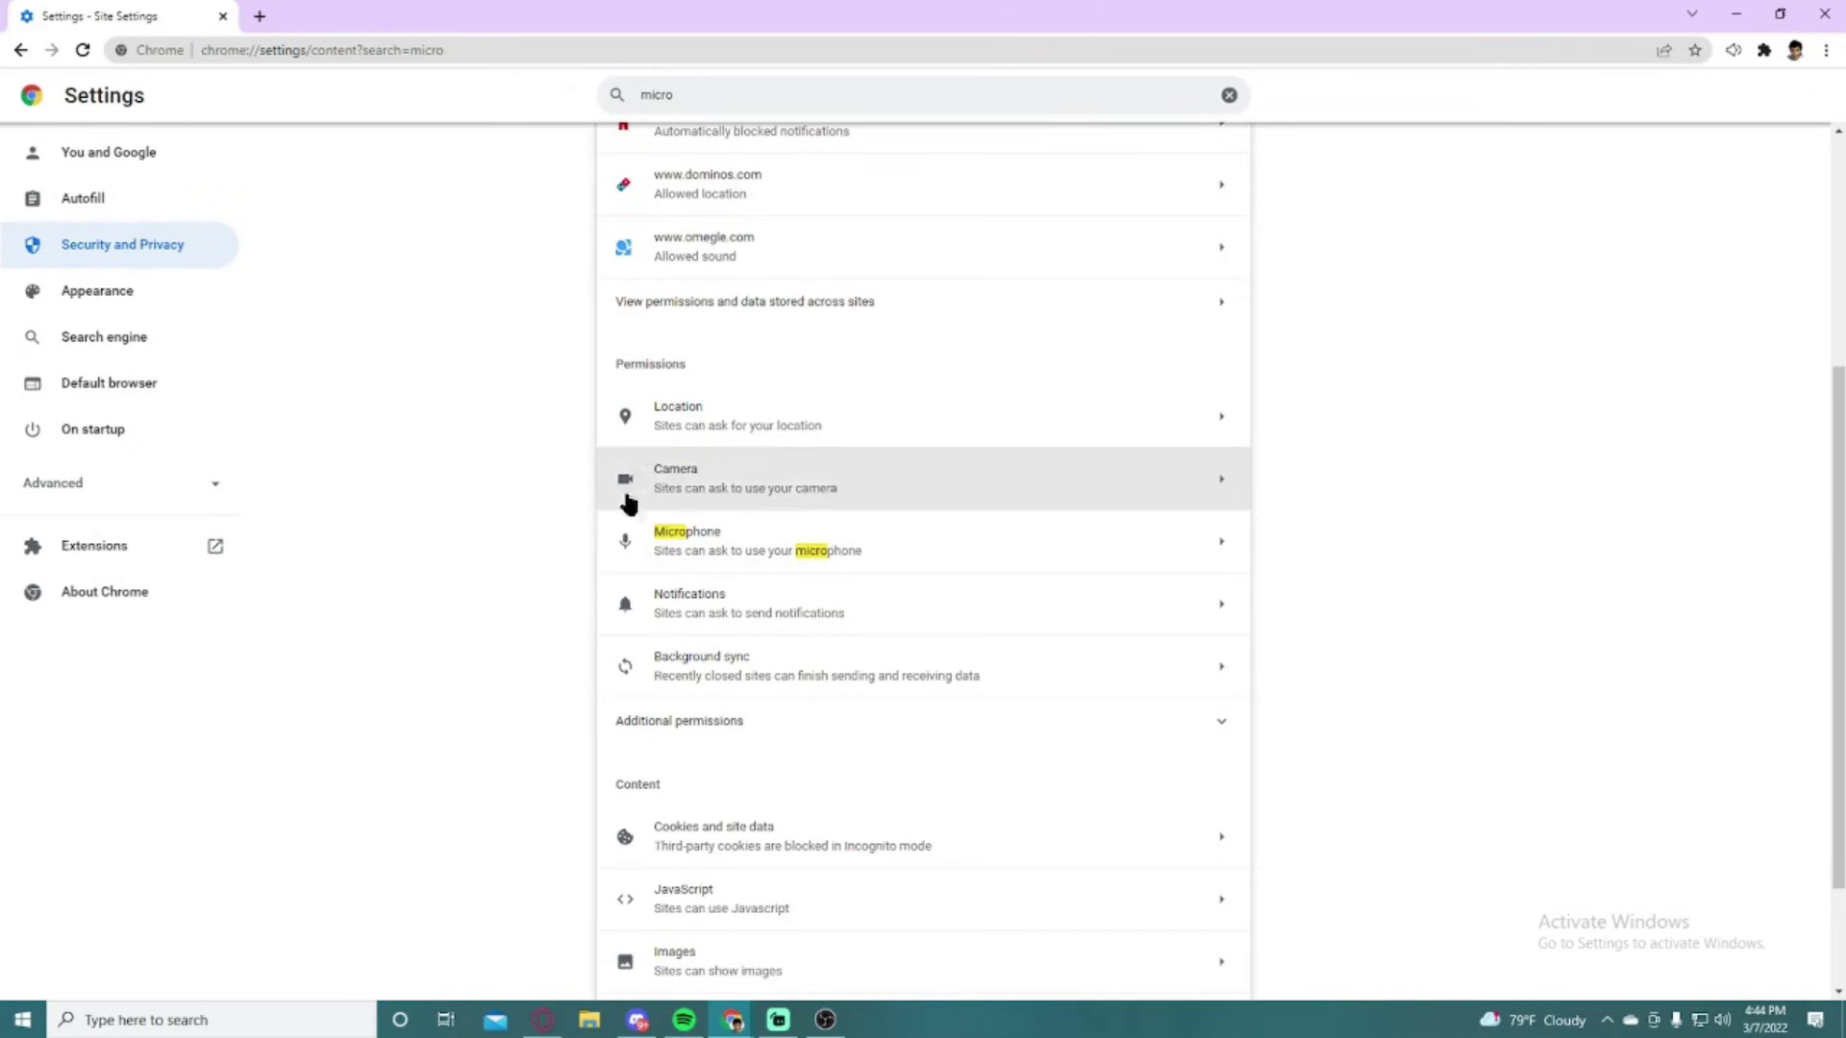
left_click(1230, 94)
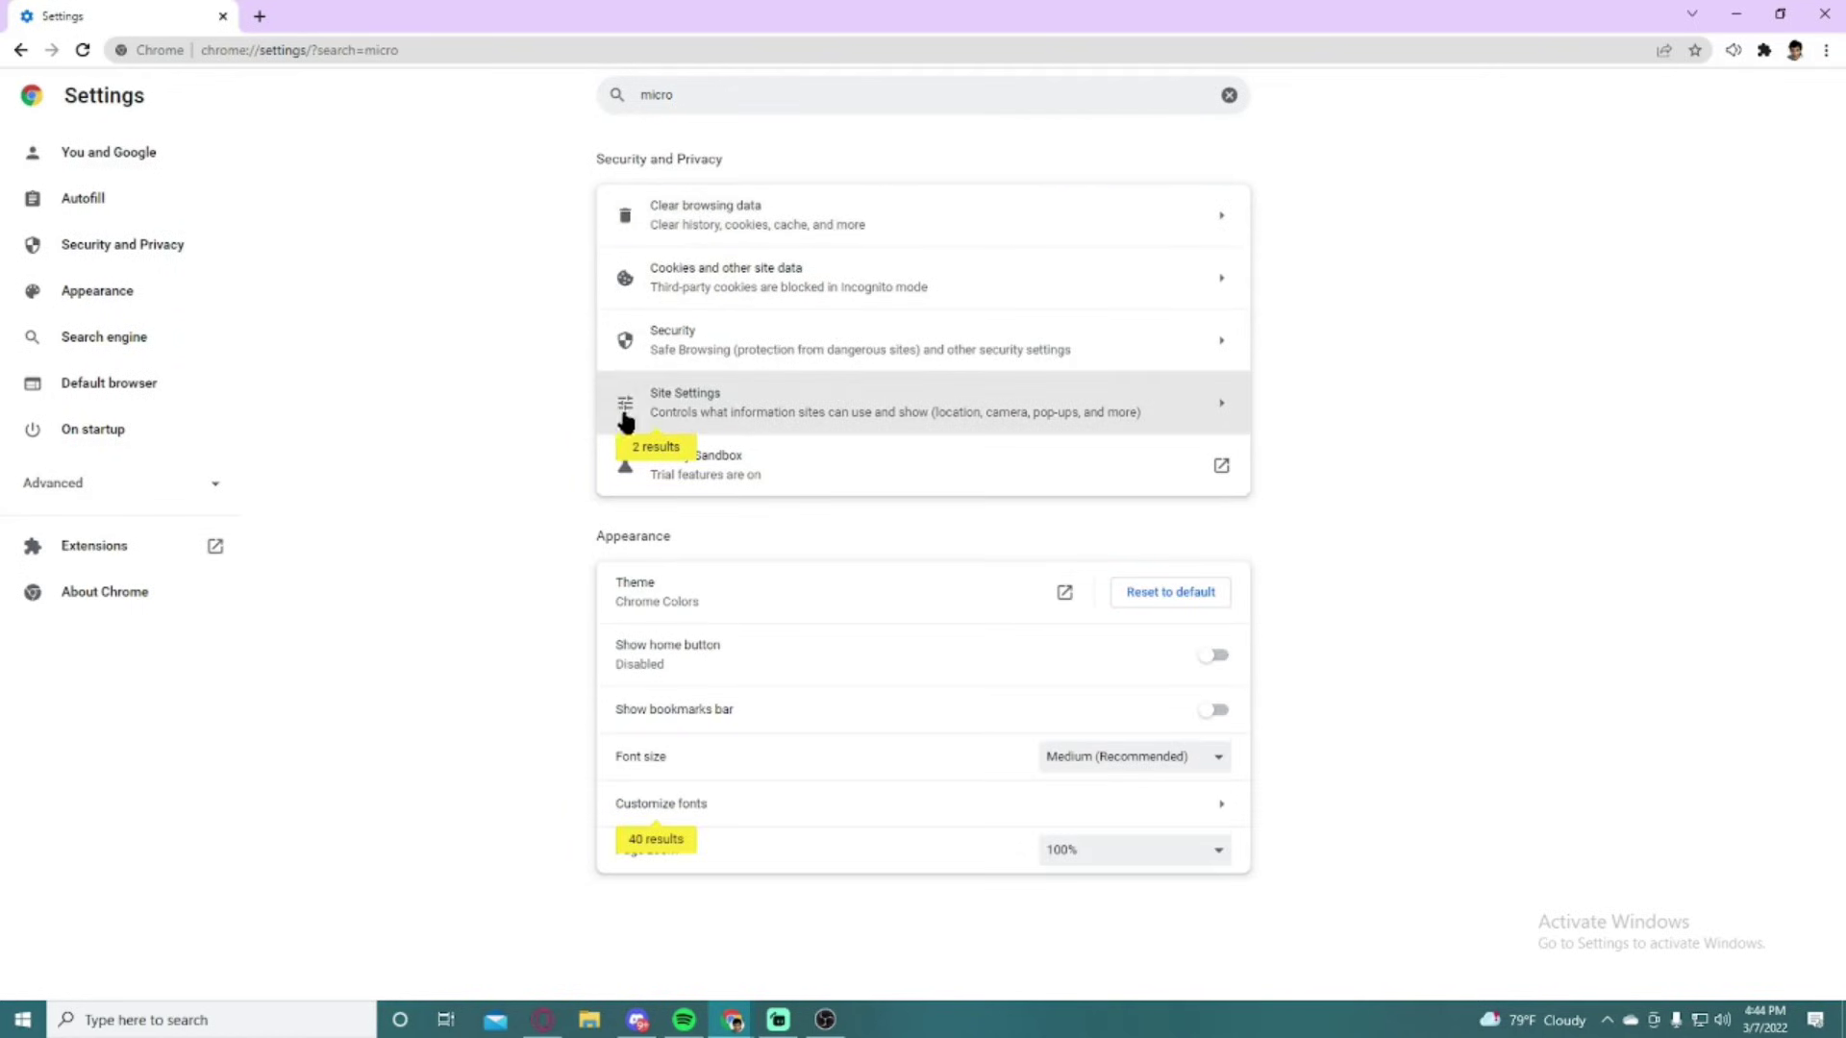
Step: In Site Settings > Microphone, keep CABLE Output (VB-Audio) as the microphone device
left_click(625, 411)
scroll(755, 678, "down", 4)
left_click(911, 551)
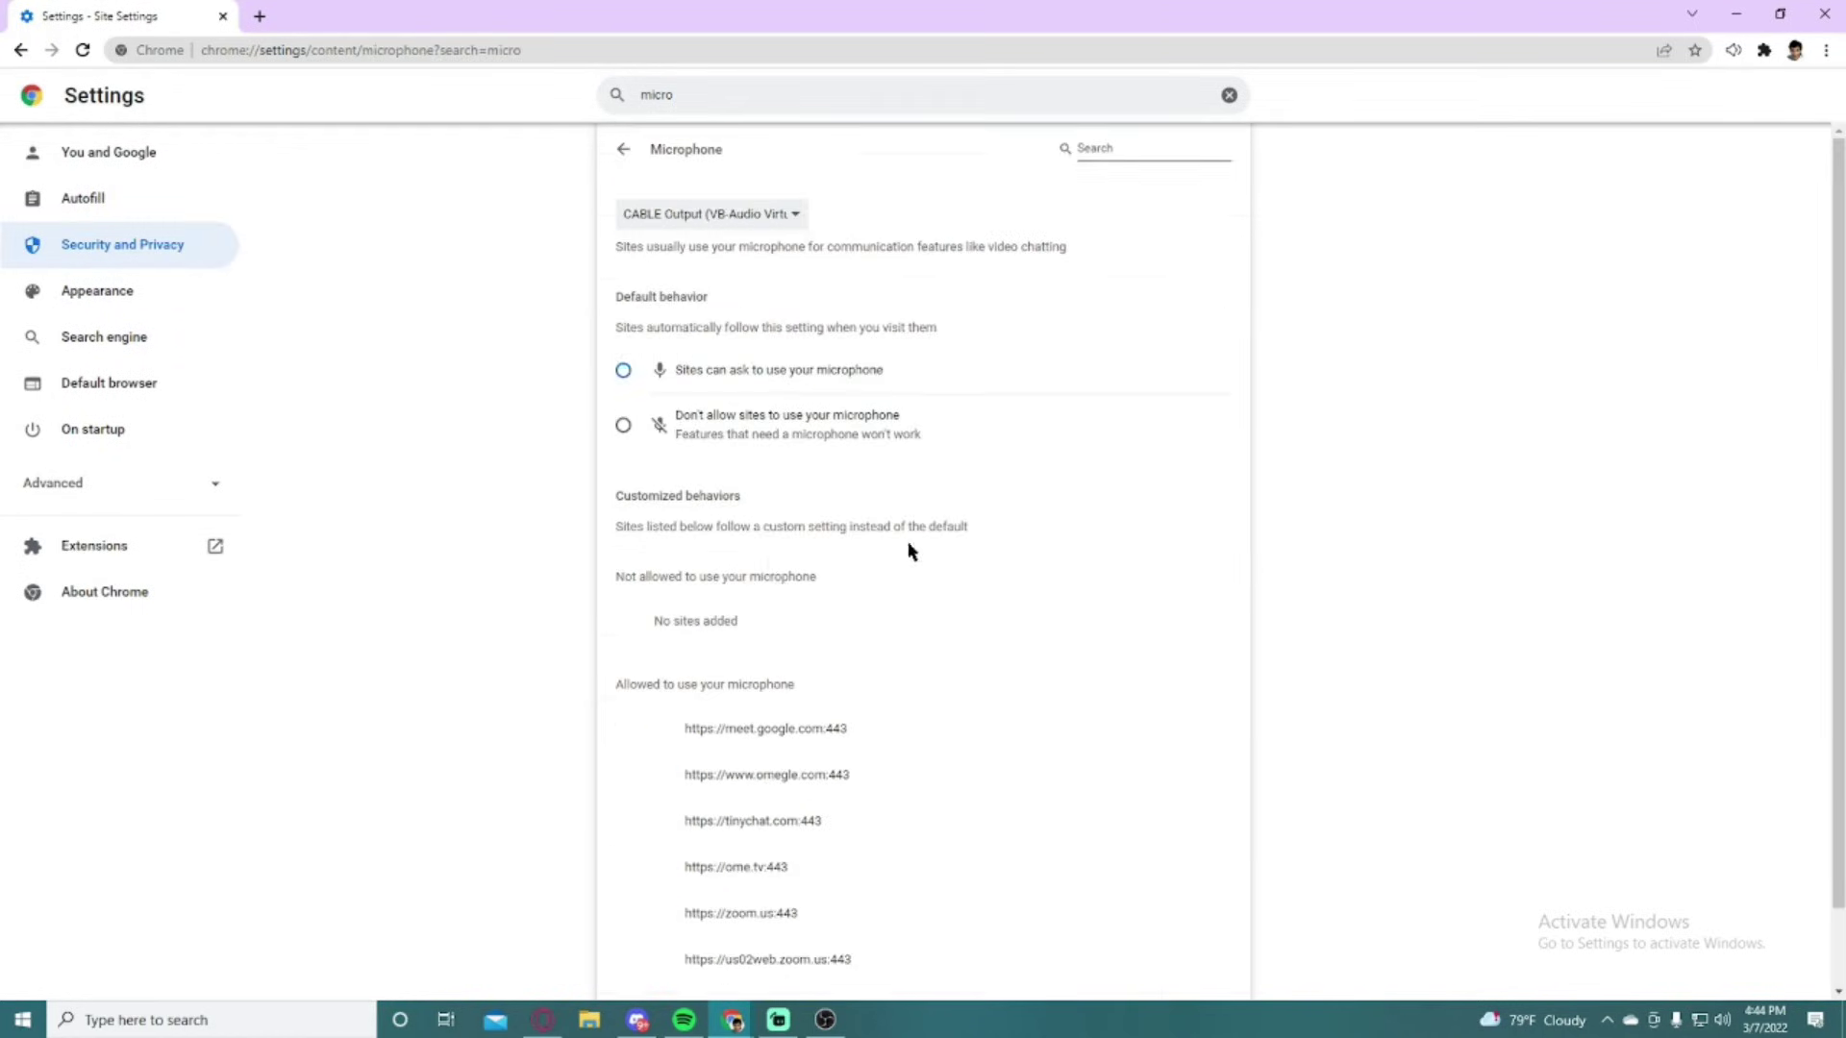
left_click(731, 207)
left_click(687, 272)
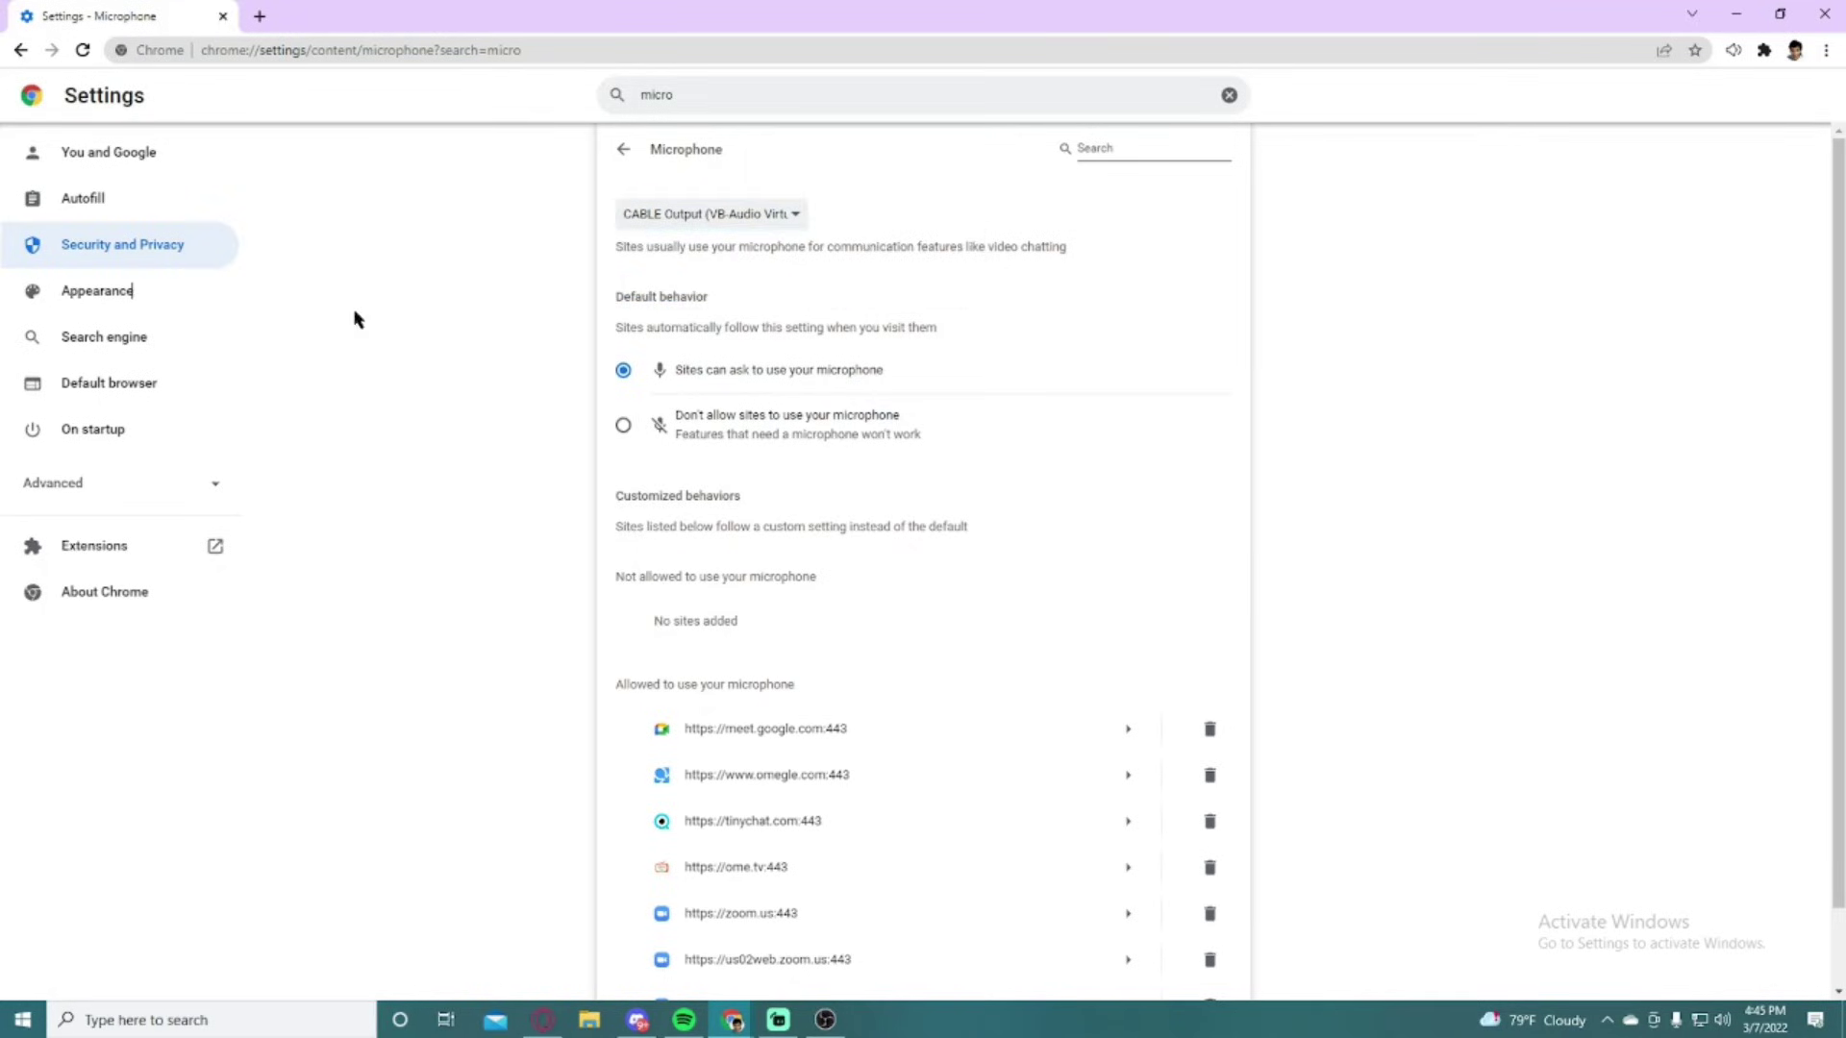
left_click(261, 16)
left_click_drag(222, 16, 801, 2)
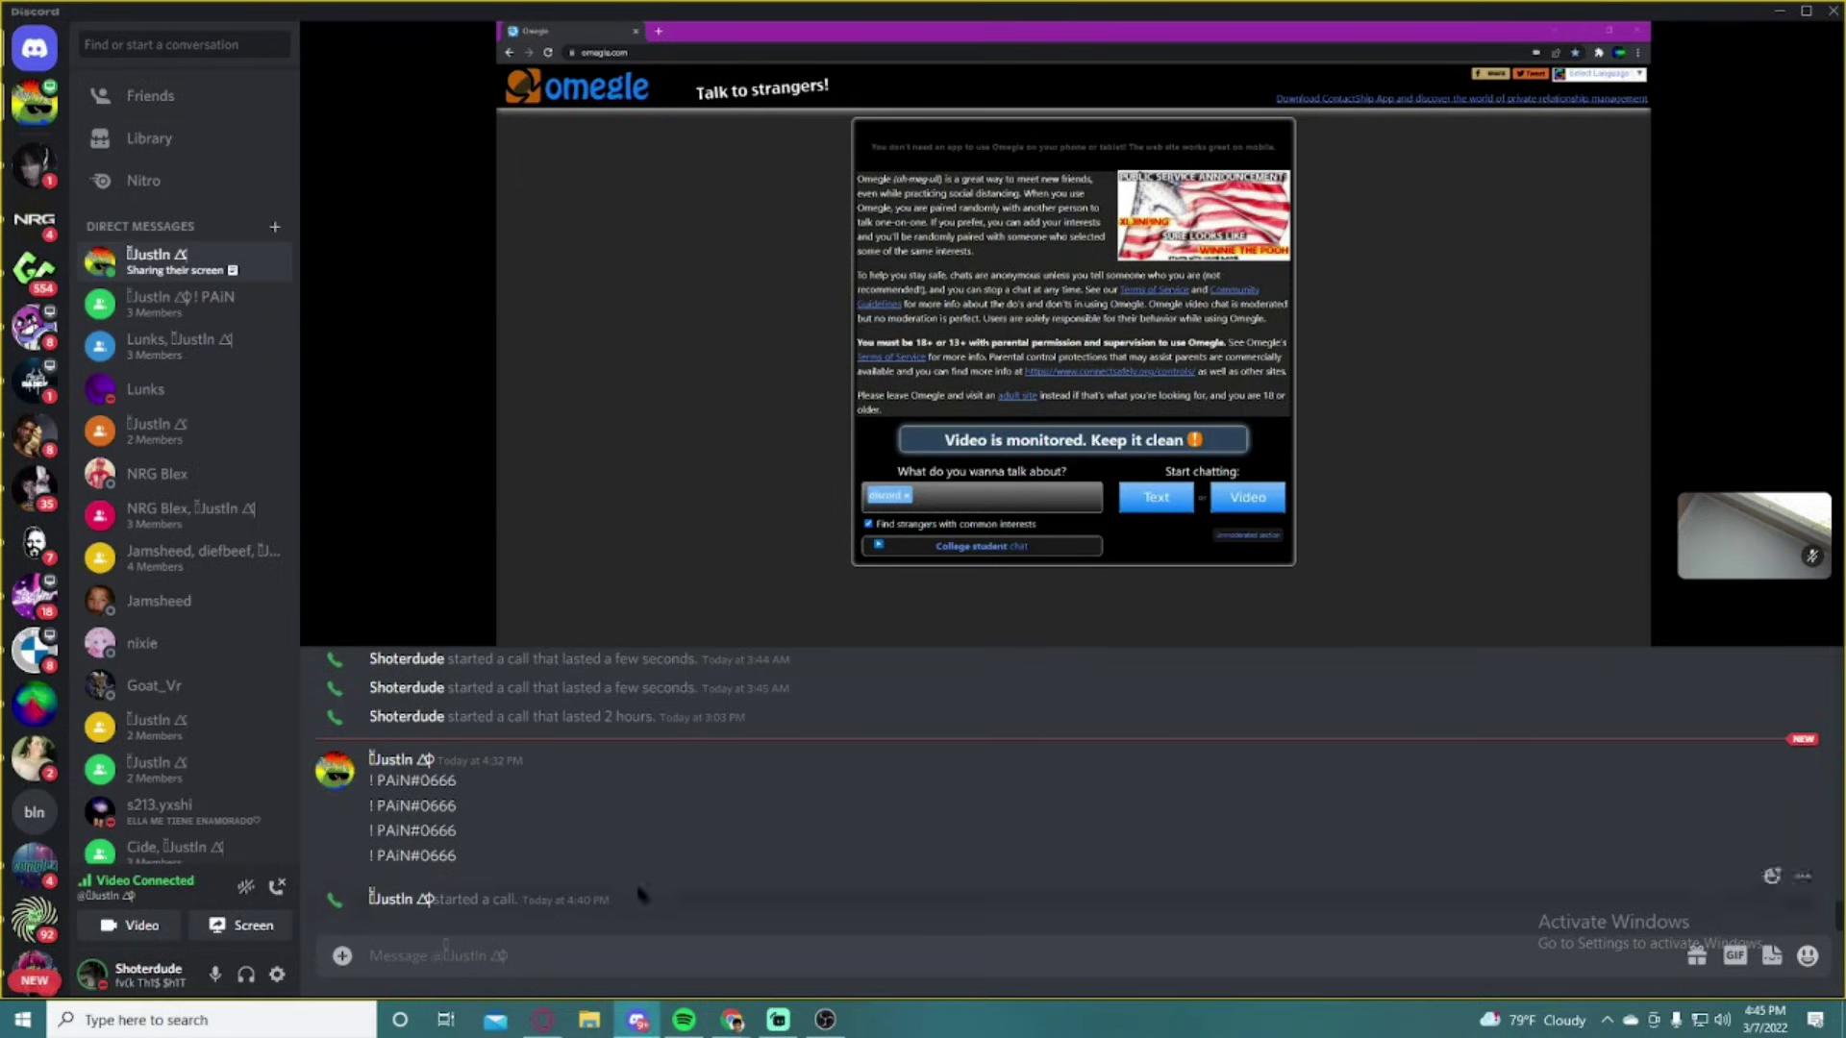
Step: Drag the webcam image right and down in the preview, then start the Virtual Camera
left_click(825, 1019)
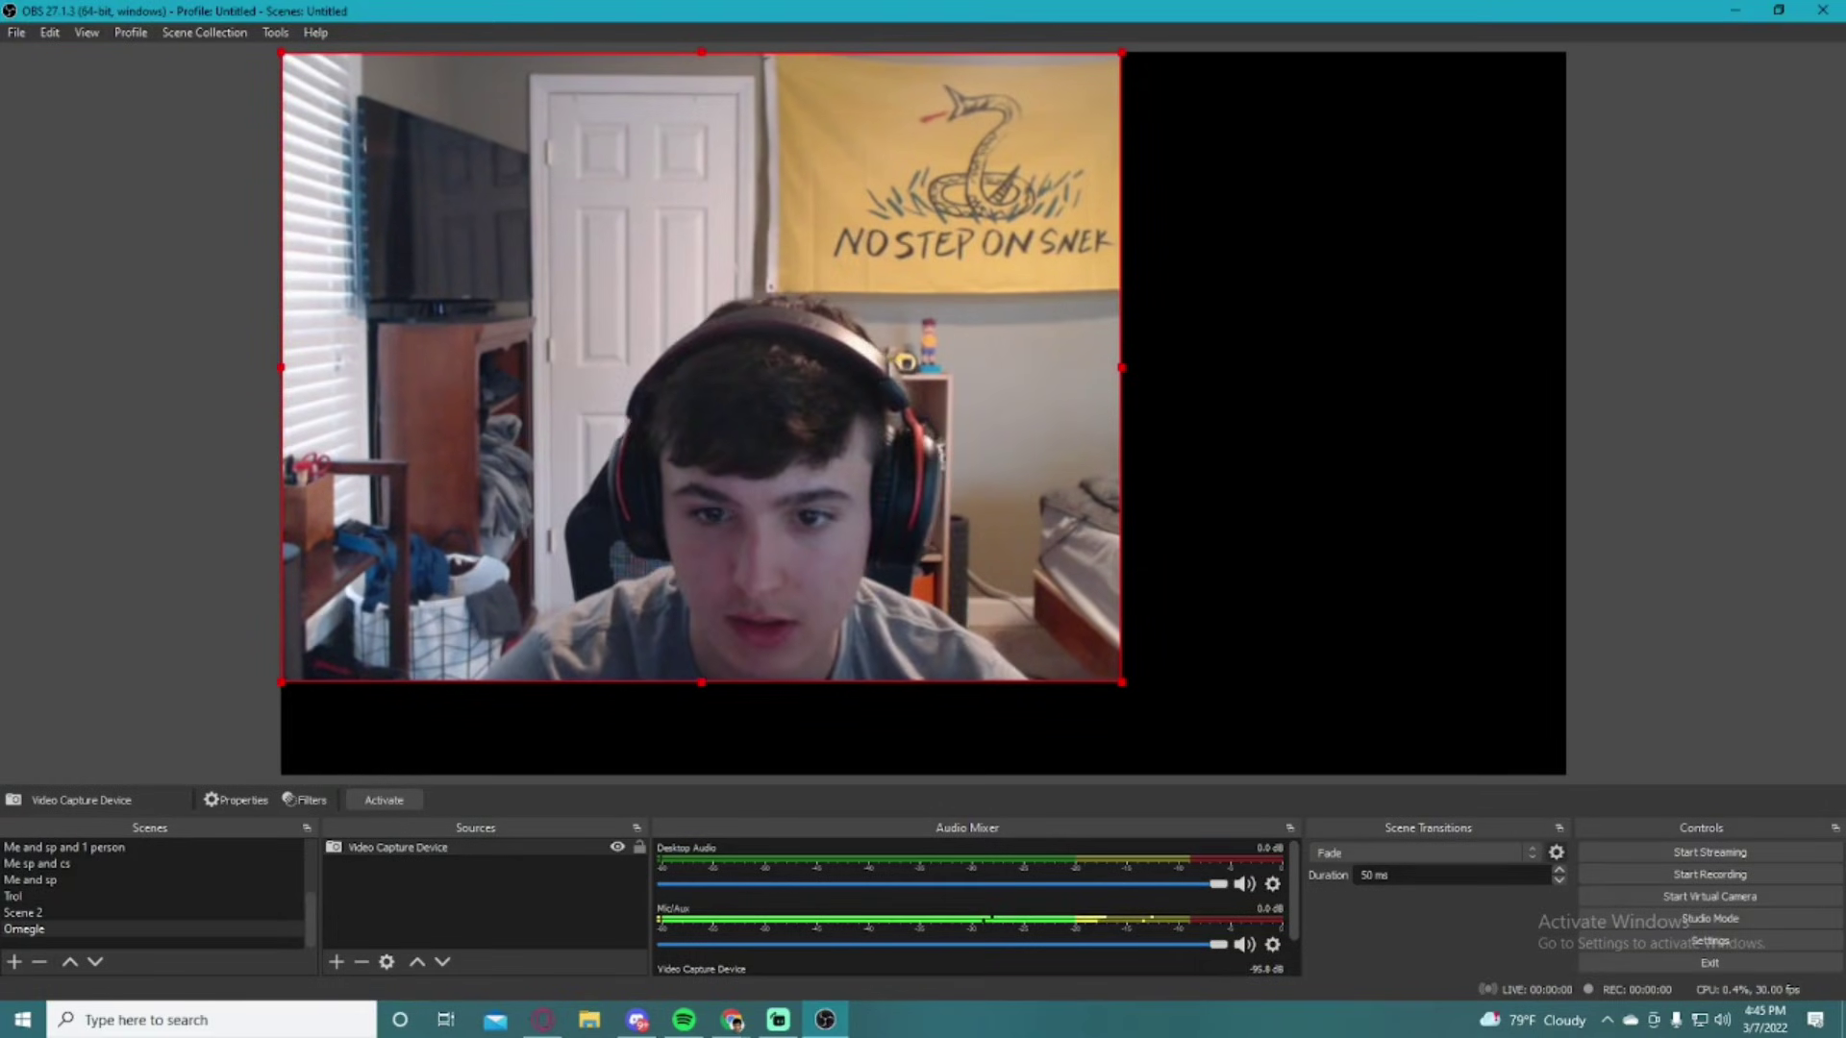
mouse_move(1019, 498)
left_mouse_down()
mouse_move(1249, 546)
mouse_move(1255, 500)
mouse_move(1188, 514)
left_mouse_up()
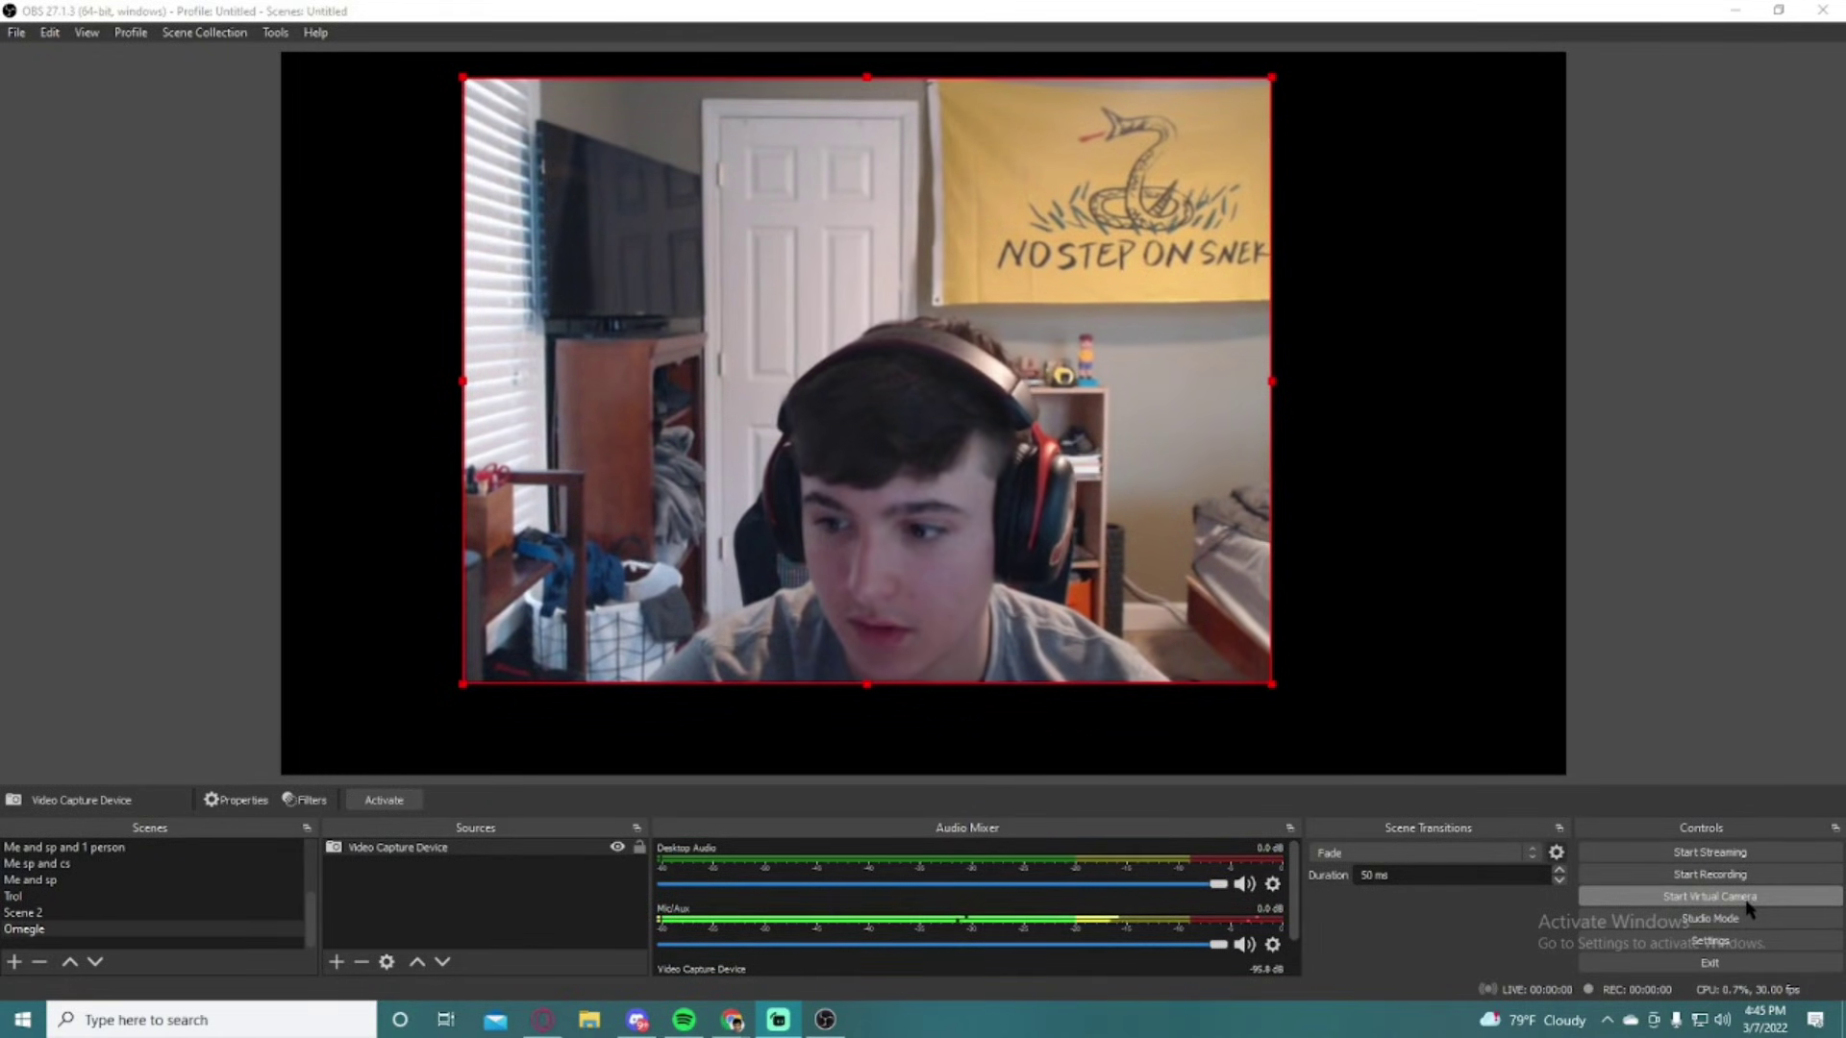
left_click(1709, 895)
mouse_move(732, 1019)
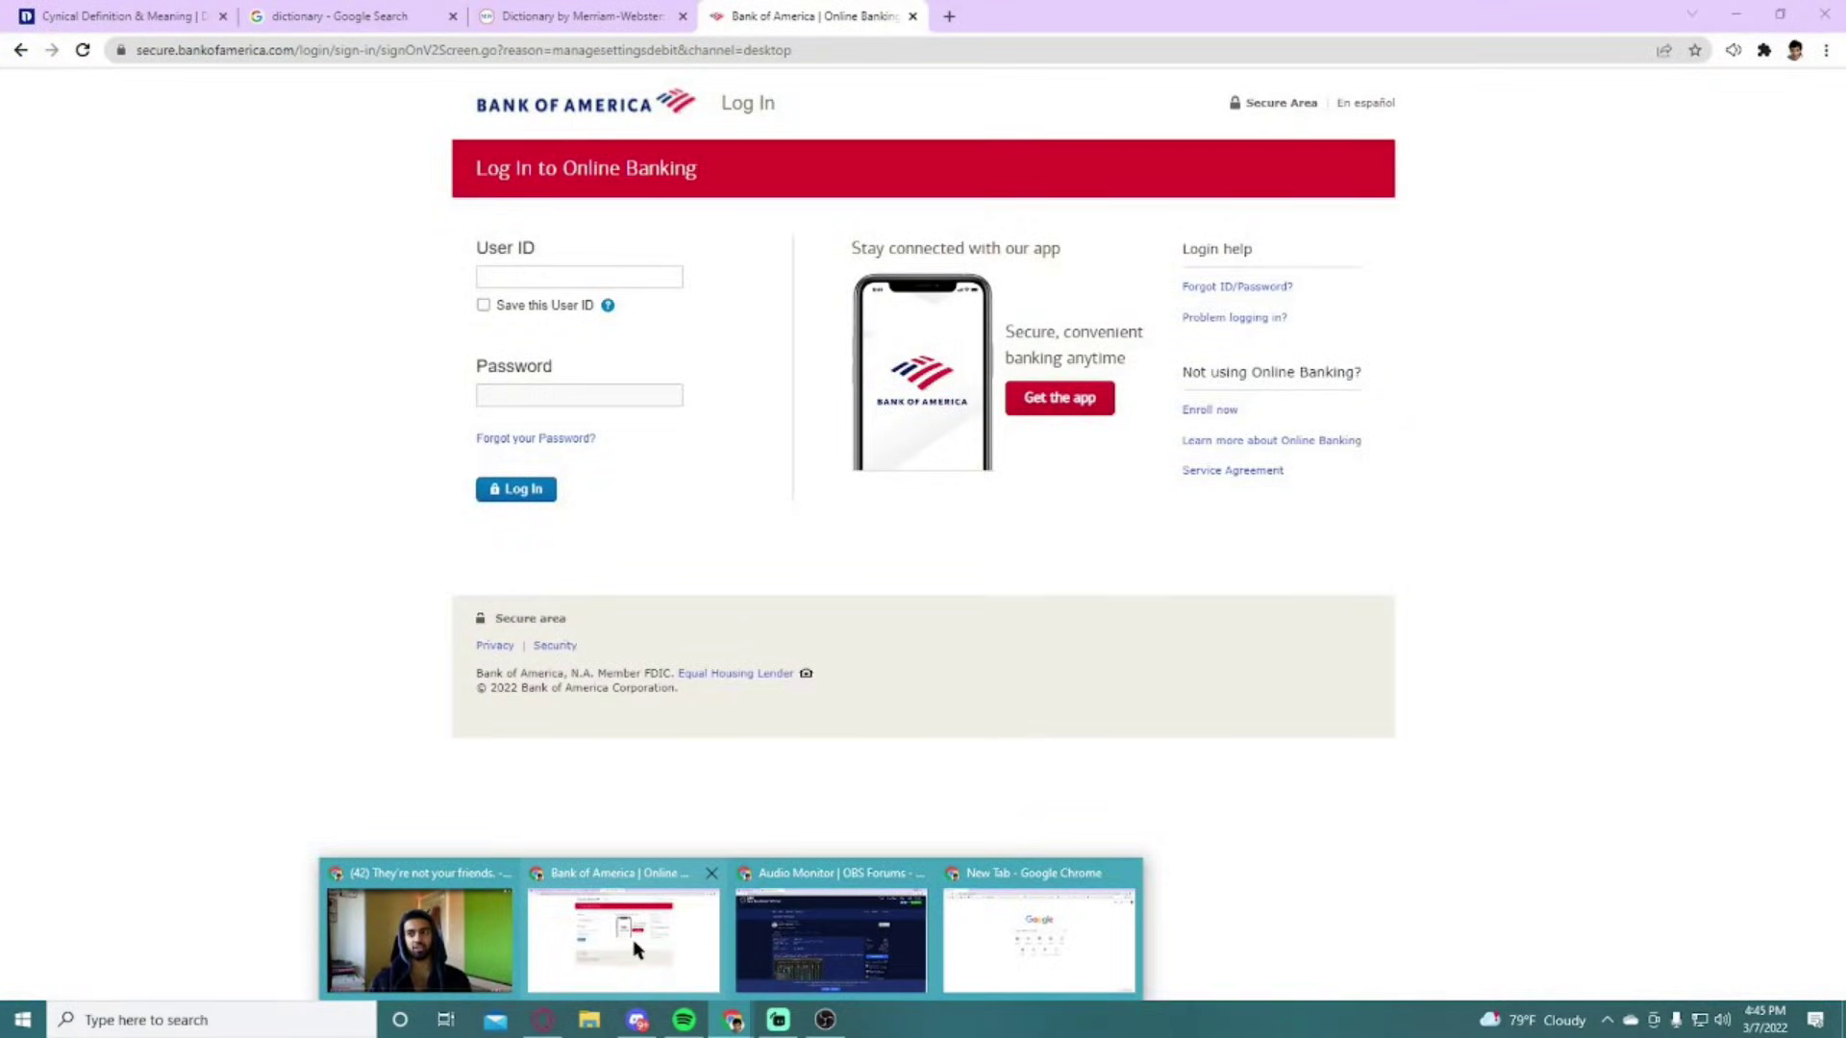
Step: Open Chrome Settings, search 'micro', and go into Site Settings
left_click(633, 949)
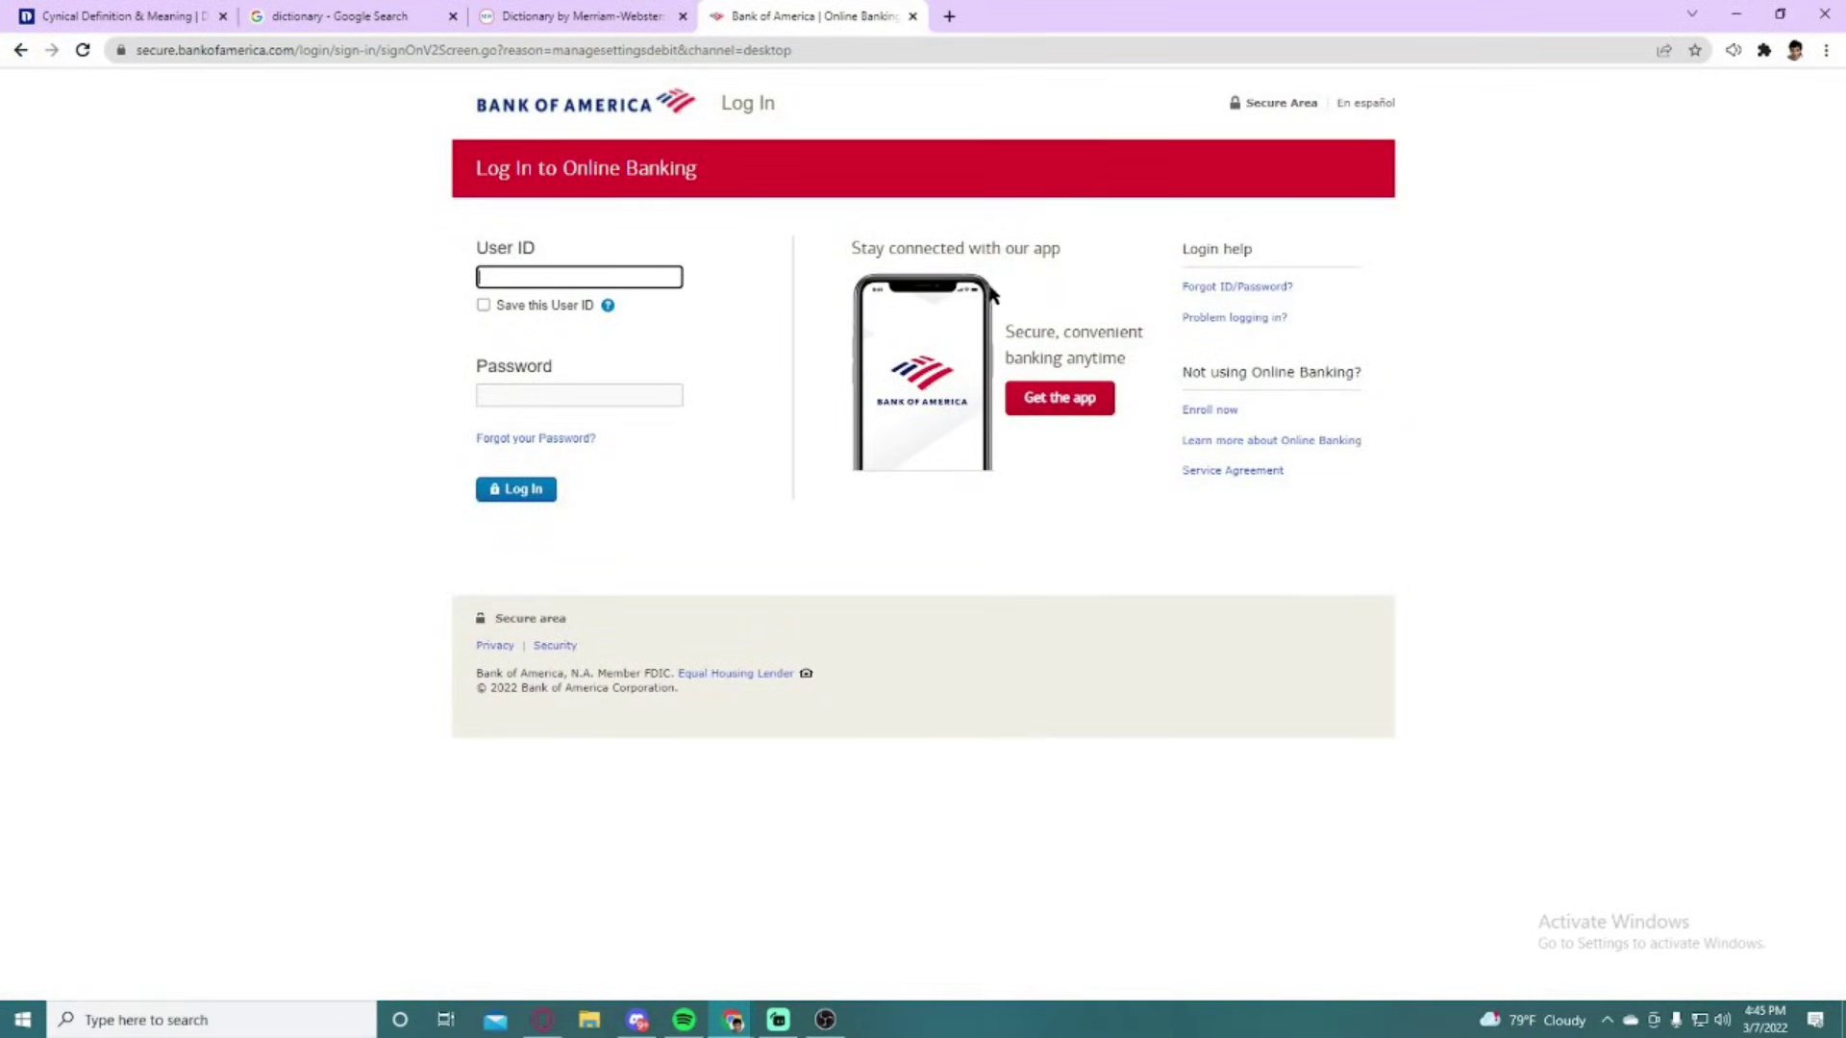
left_click(1825, 50)
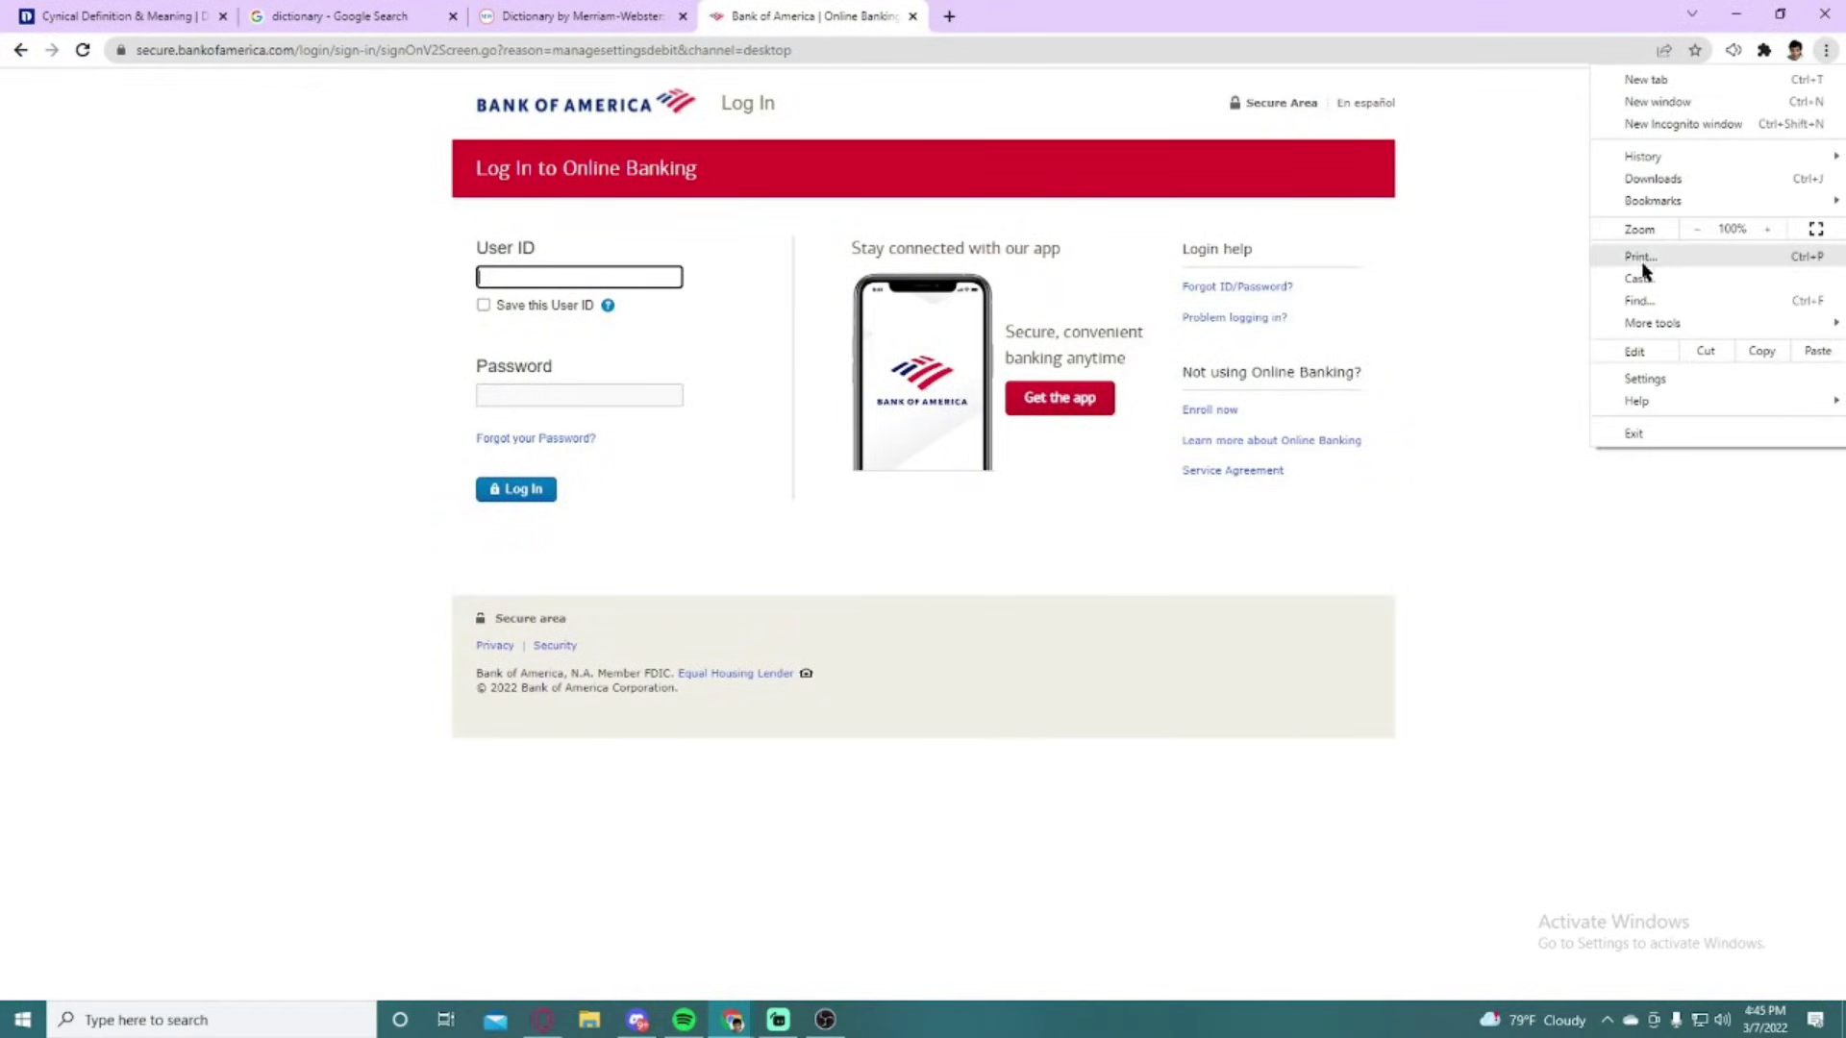
left_click(1643, 378)
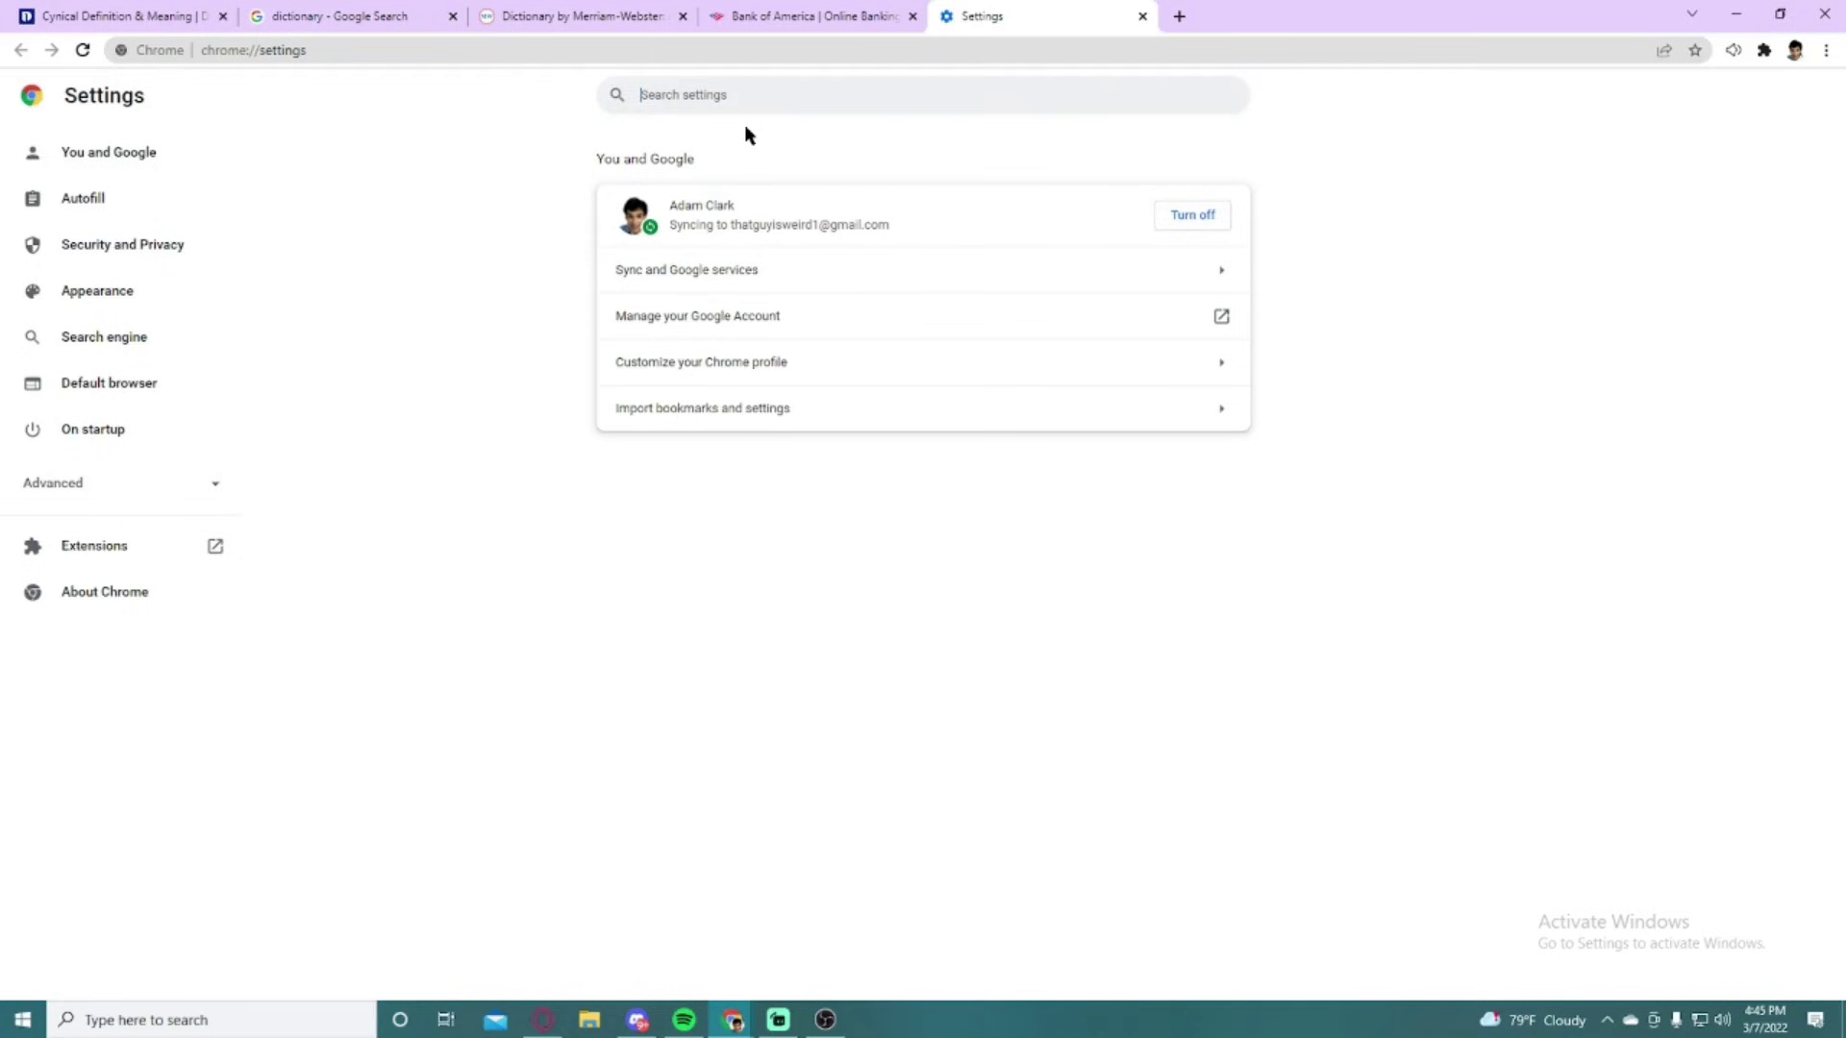
type("mivr")
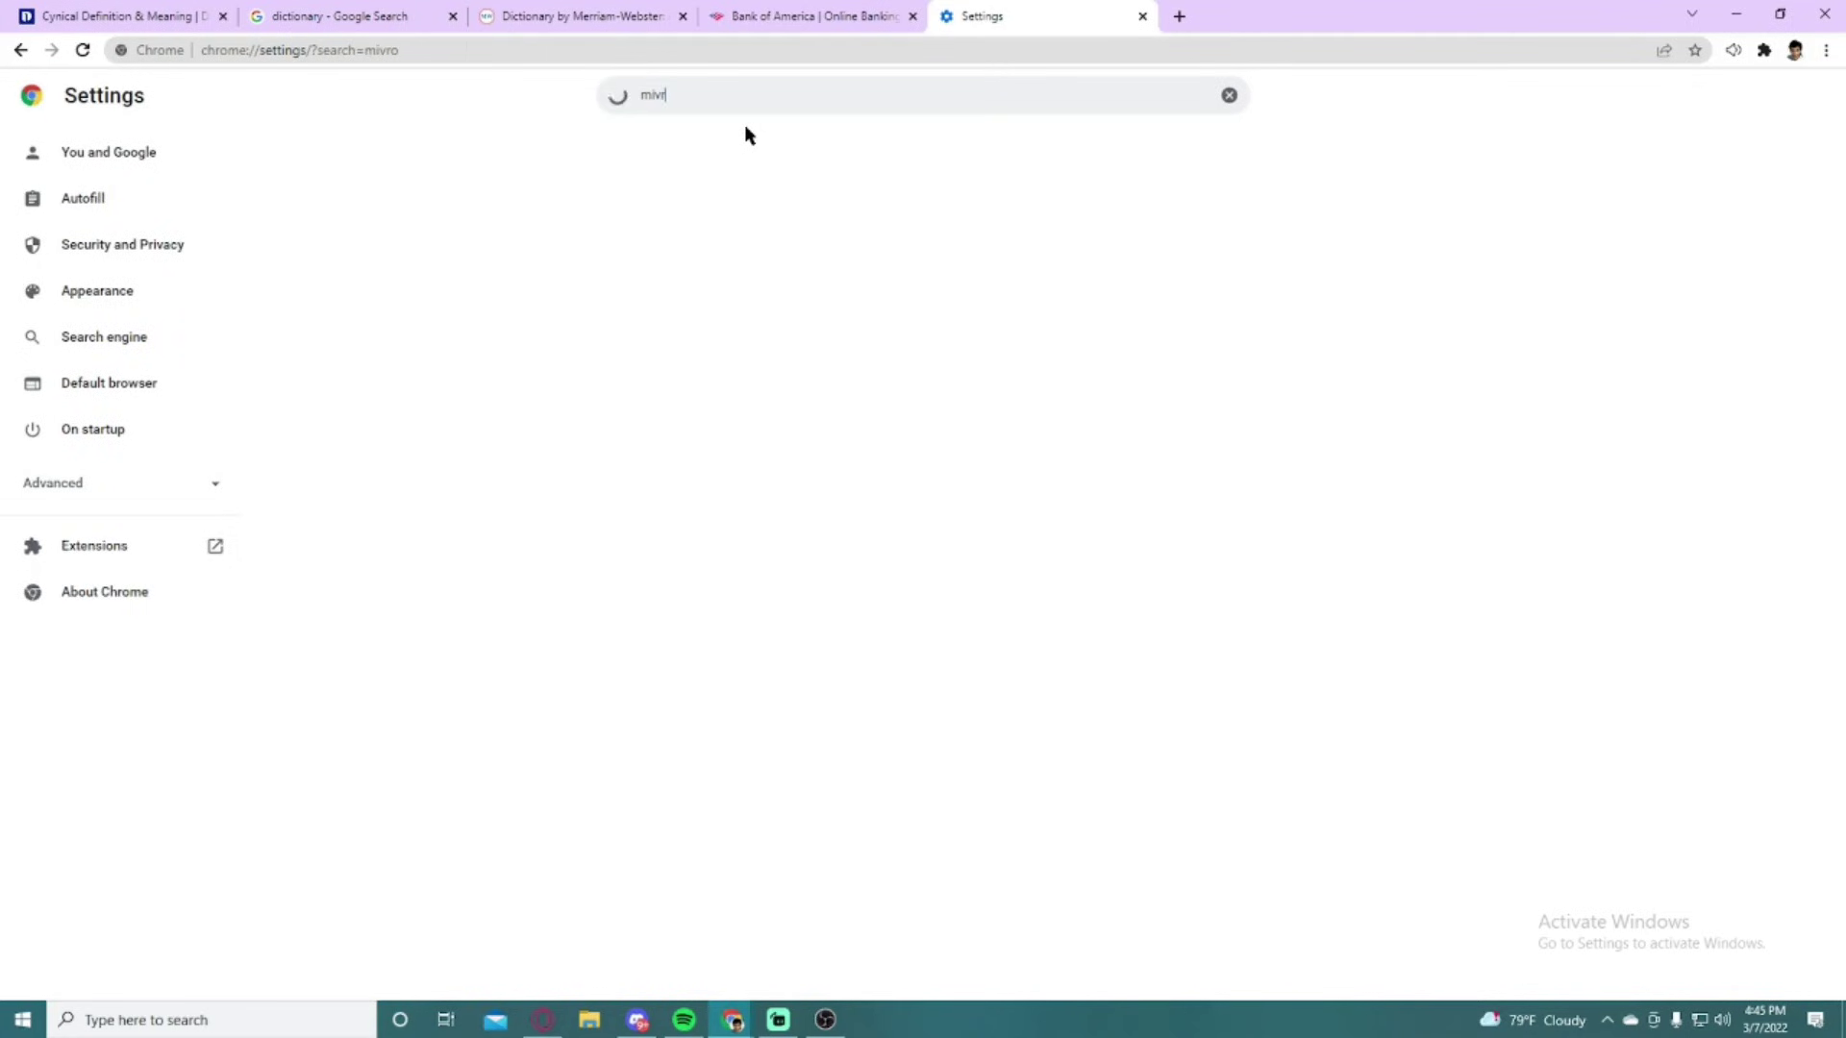
key("BackSpace")
key("BackSpace")
type("cro")
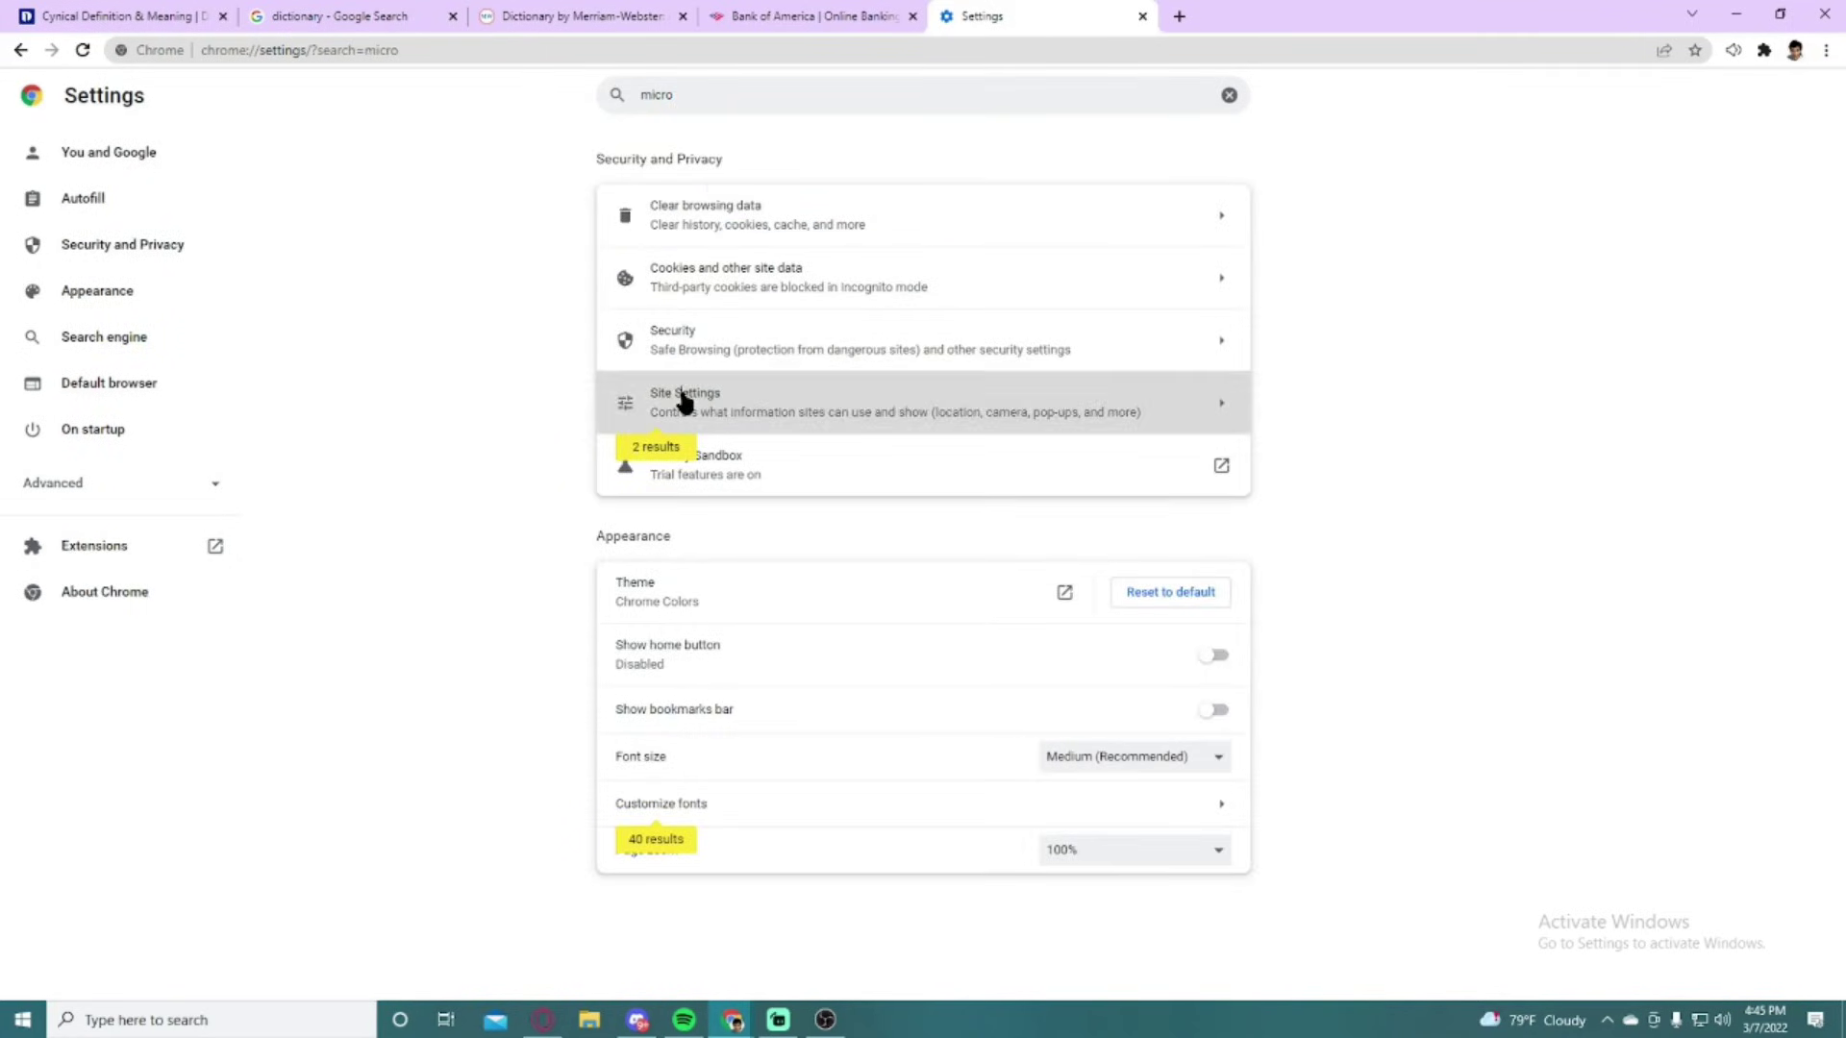
left_click(685, 399)
scroll(796, 771, "down", 5)
Step: Set the site camera to OBS Virtual Camera, then minimize Chrome back to OBS
left_click(666, 387)
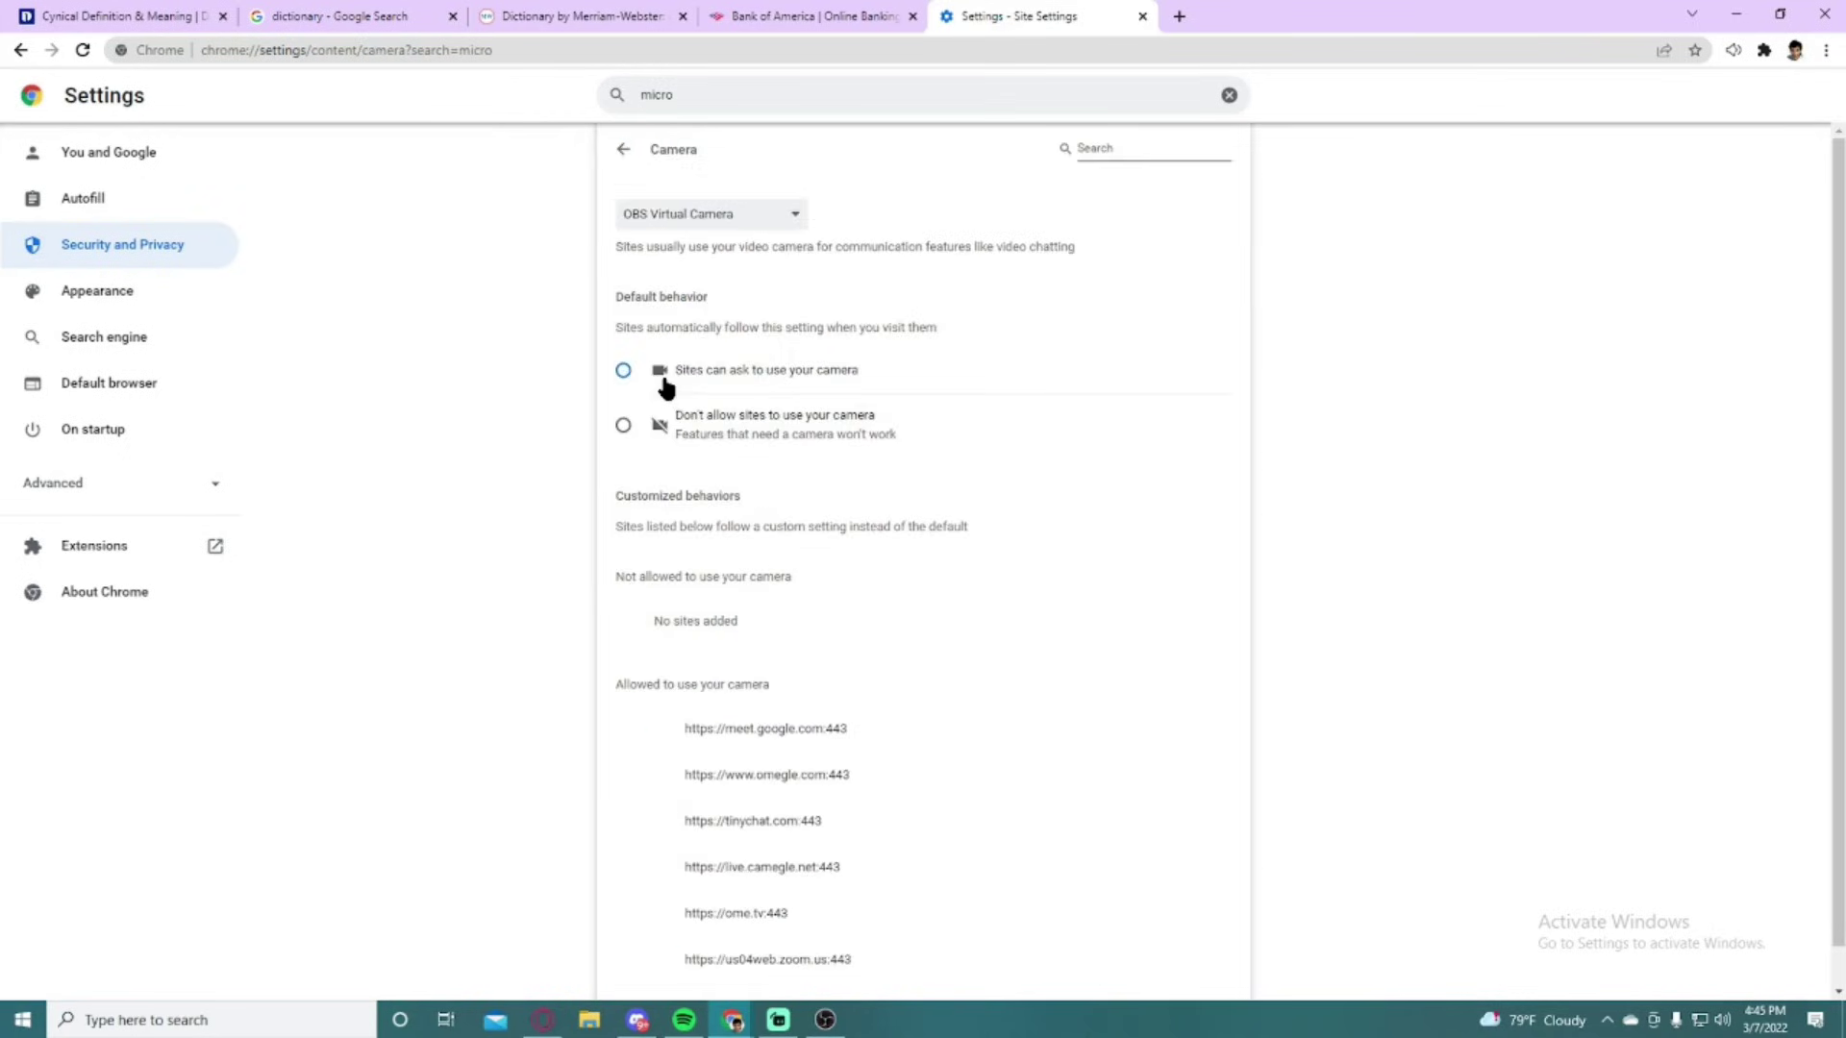
left_click(706, 216)
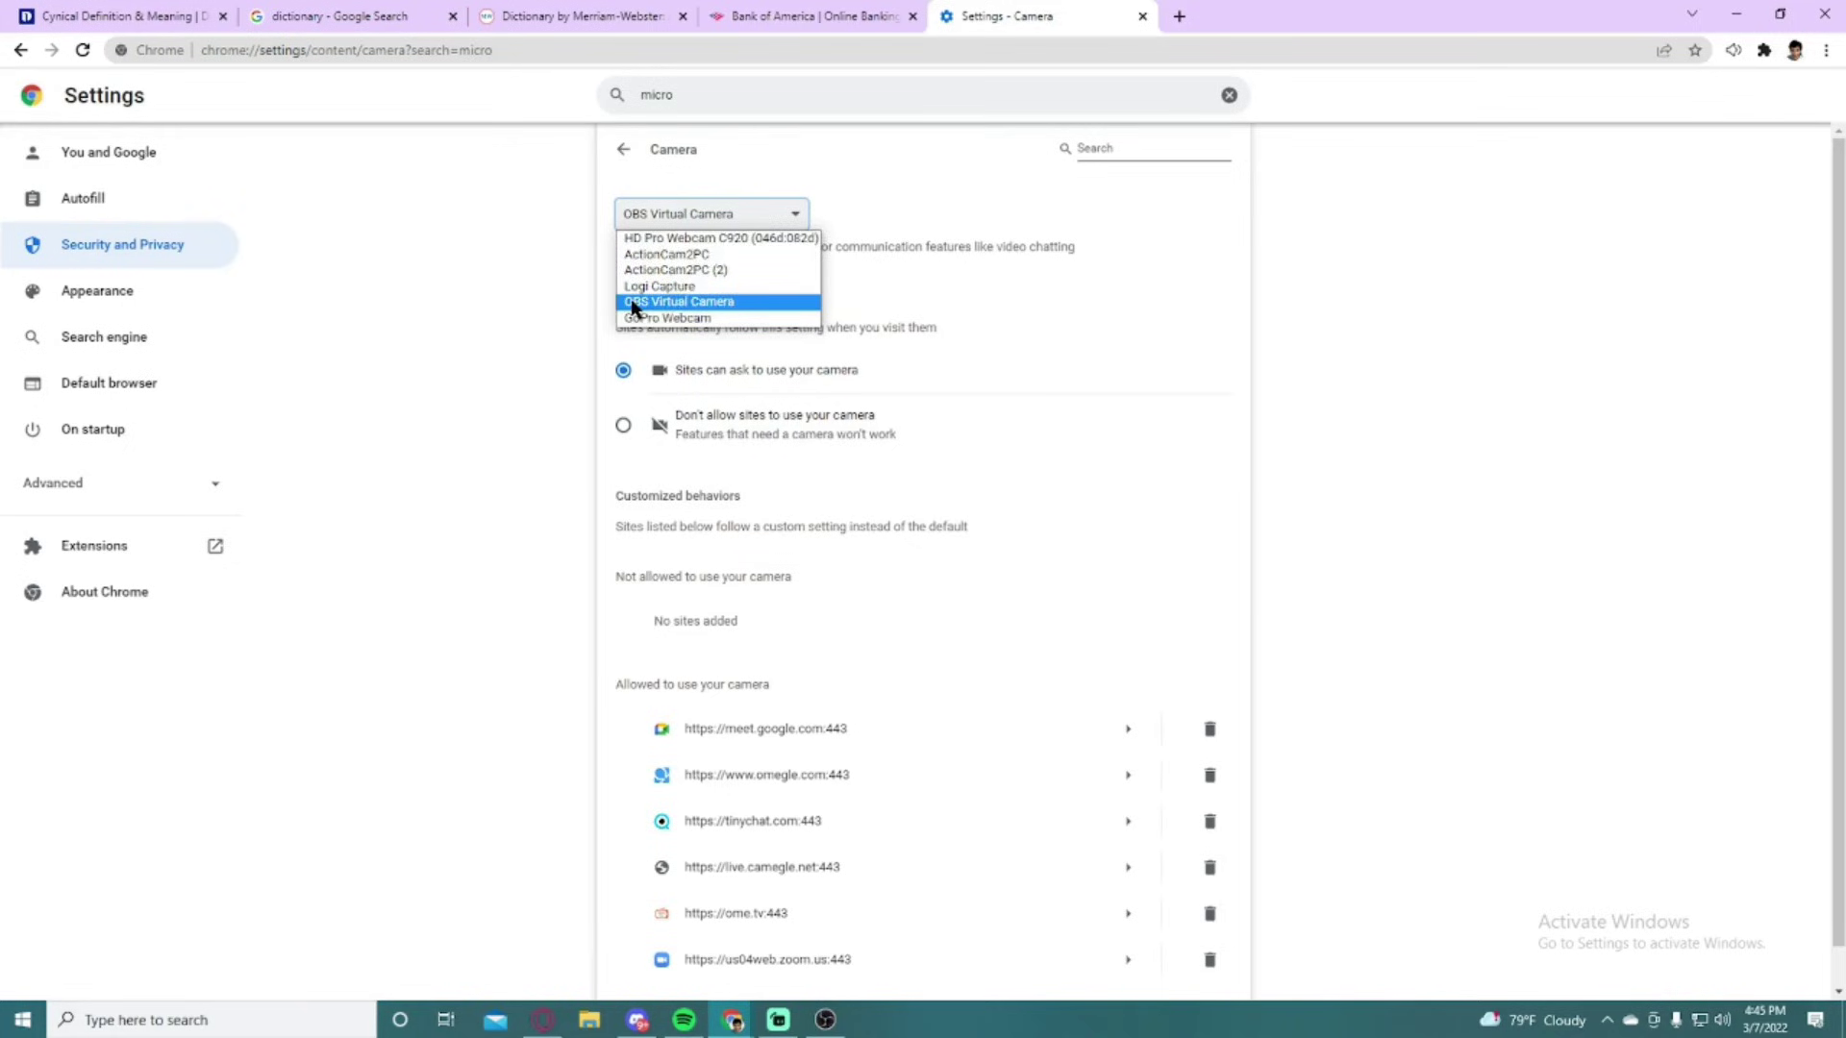
left_click(413, 338)
left_click(627, 149)
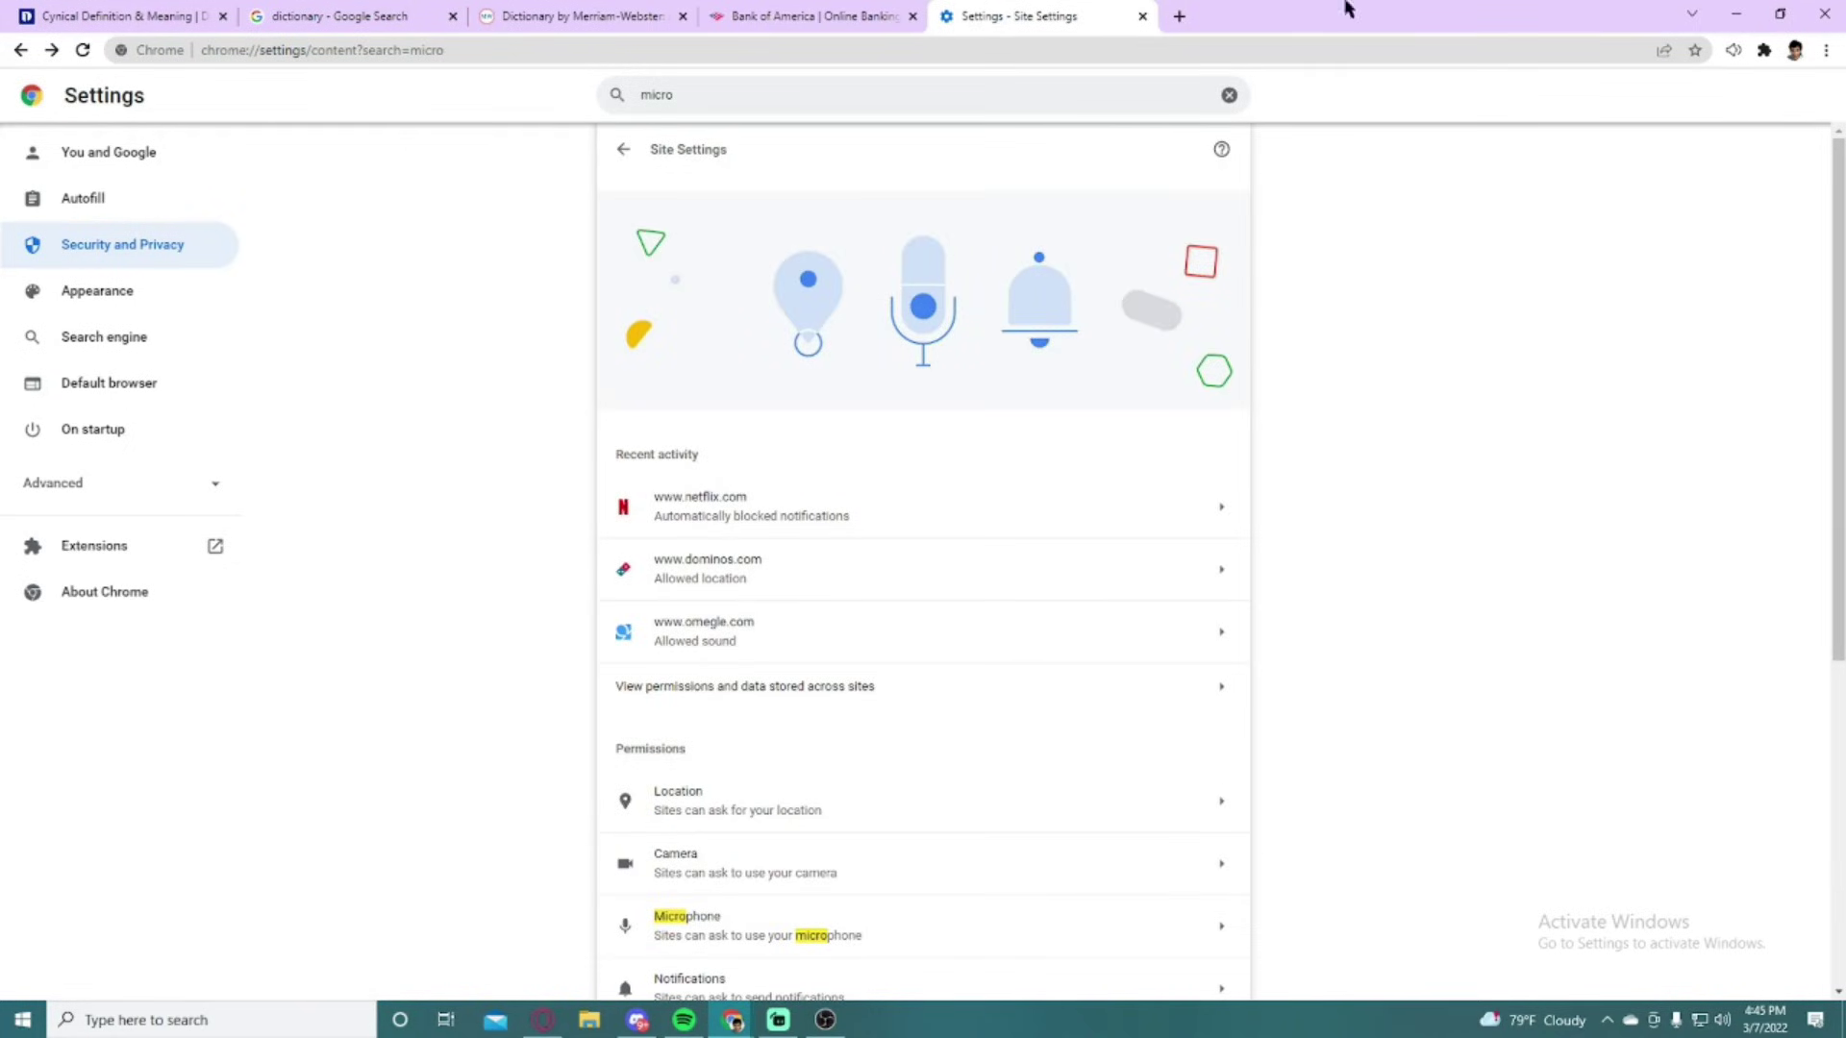
left_click(1736, 15)
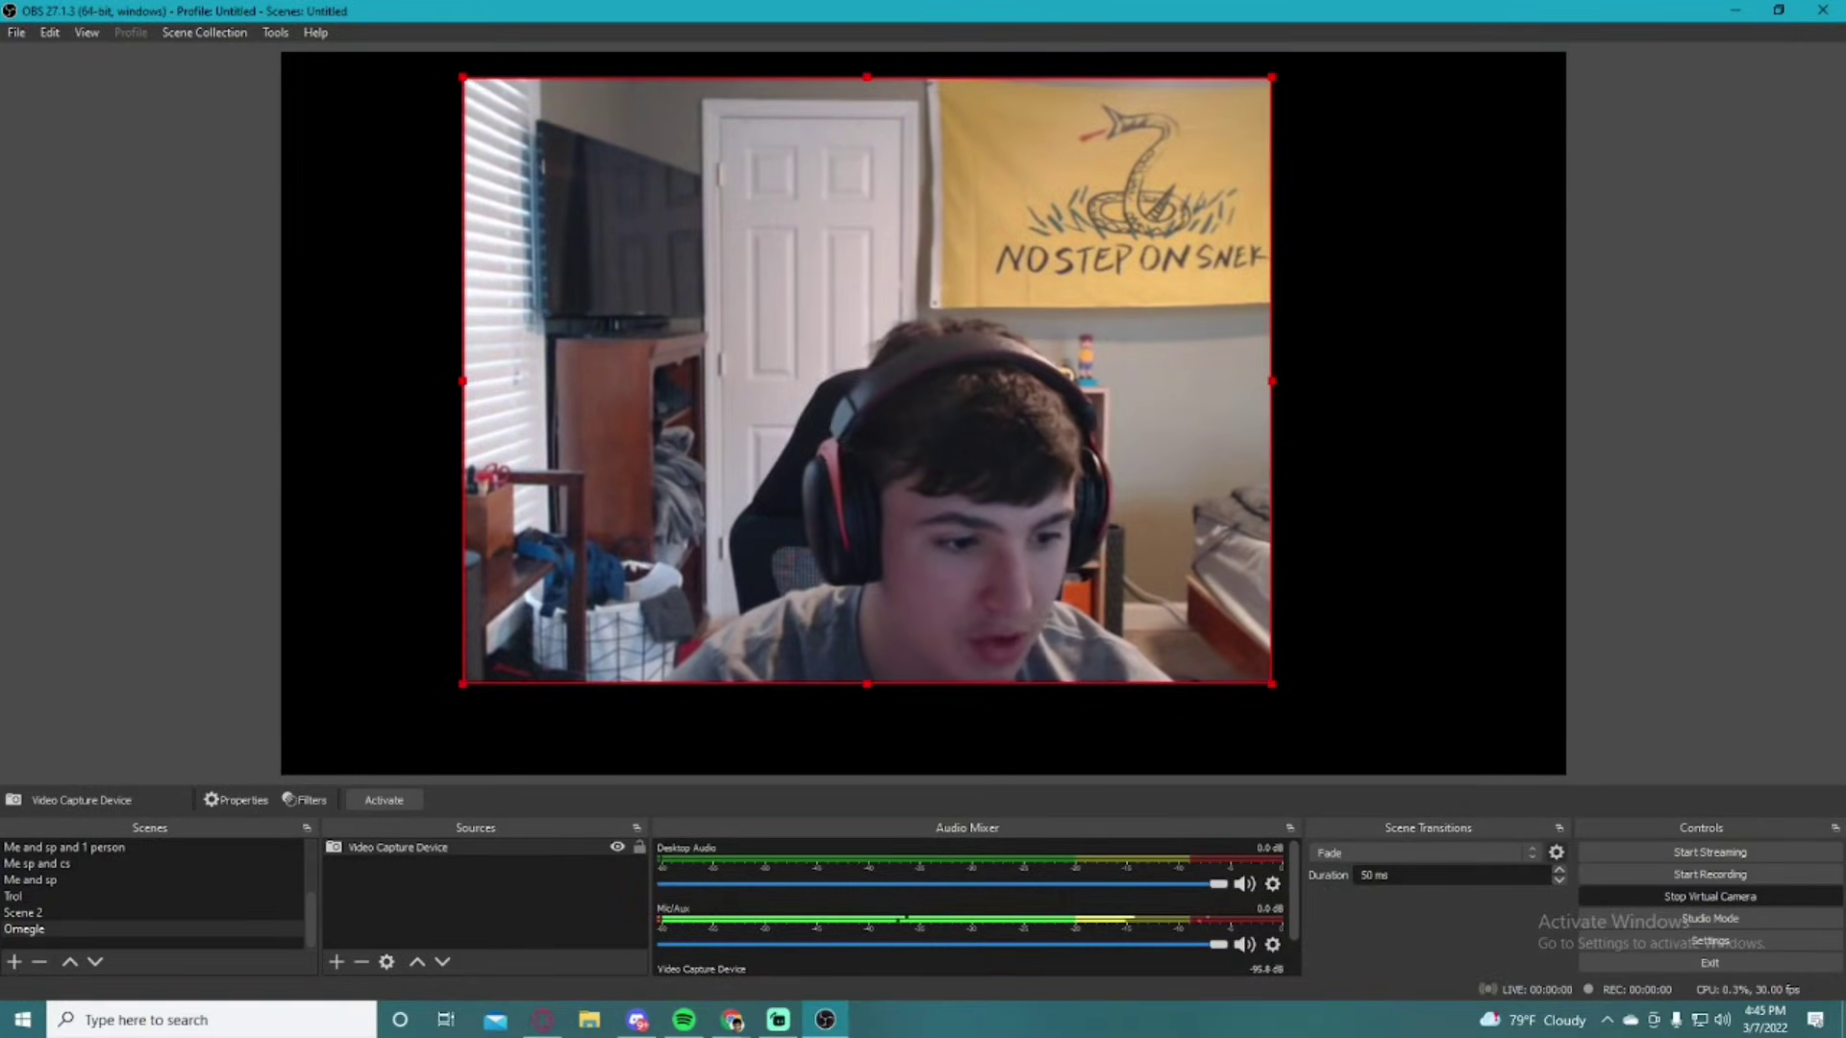